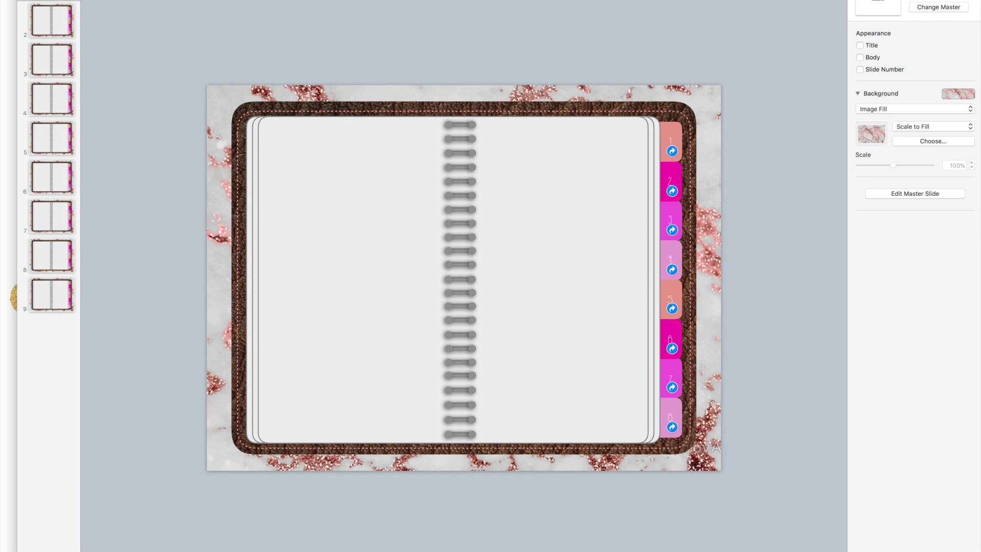
# Add a text box on the right page with the owner's first name in possessive form followed by "War Binder"
pyautogui.click(571, 0)
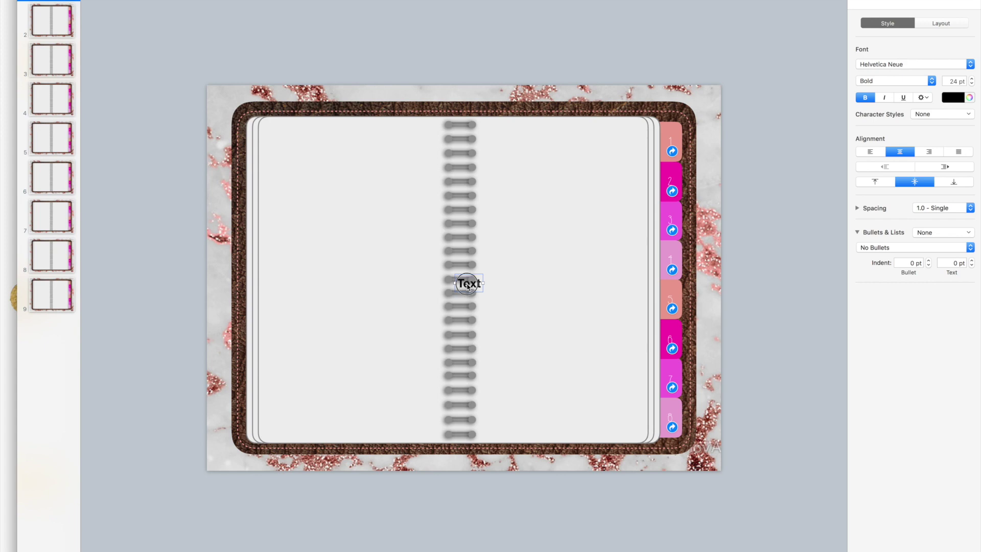
pyautogui.moveTo(467, 284); pyautogui.dragTo(548, 160)
pyautogui.doubleClick(548, 160)
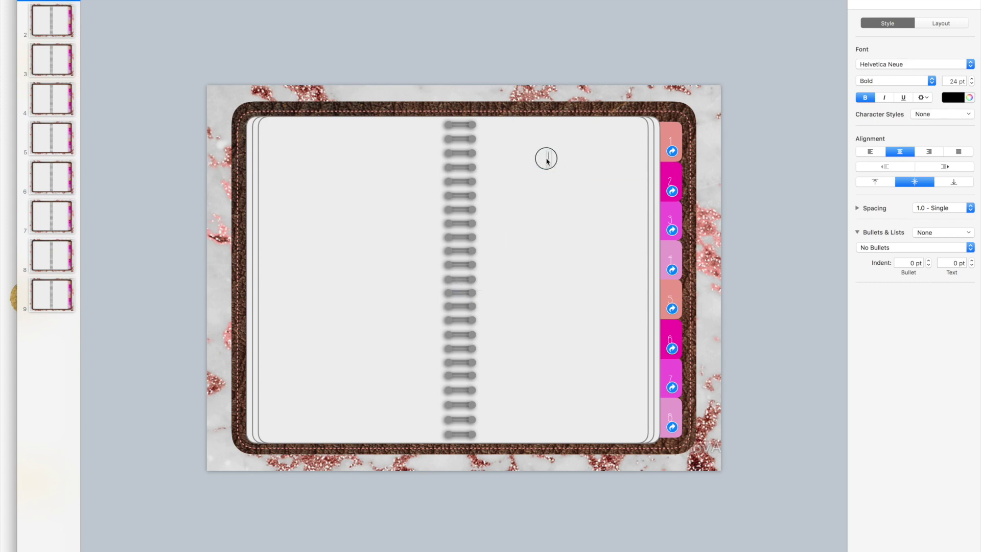
pyautogui.write('Breyone')
pyautogui.write("'s")
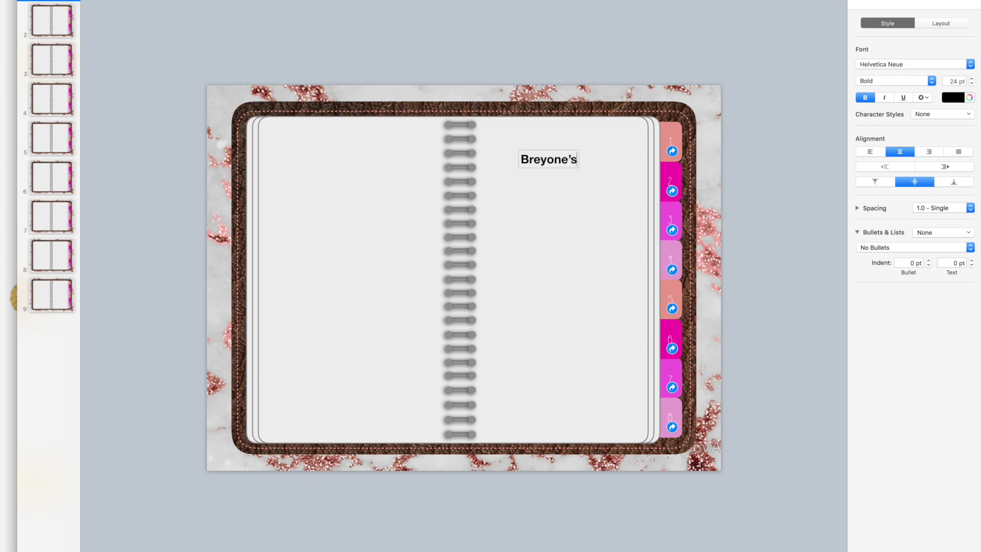
pyautogui.write(' War ')
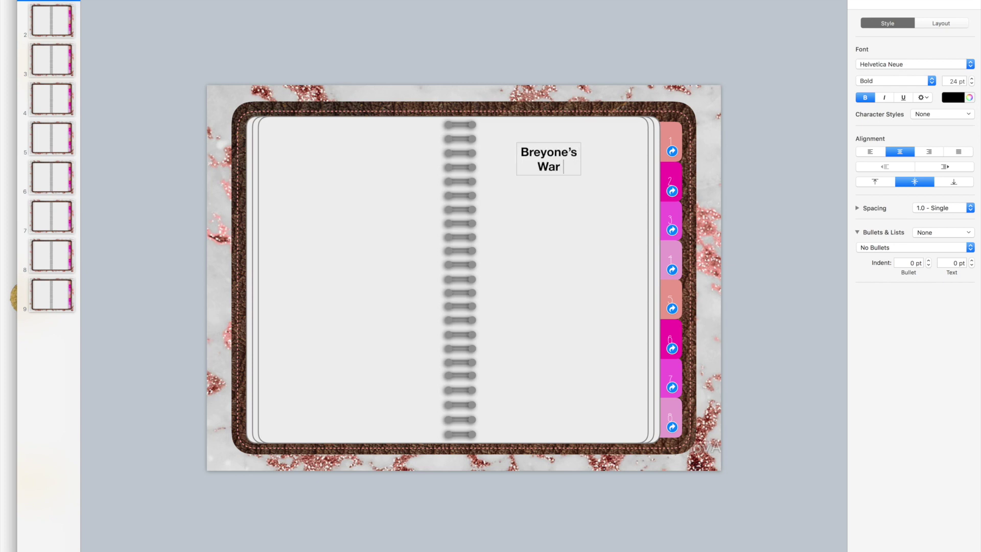
pyautogui.write('Binder')
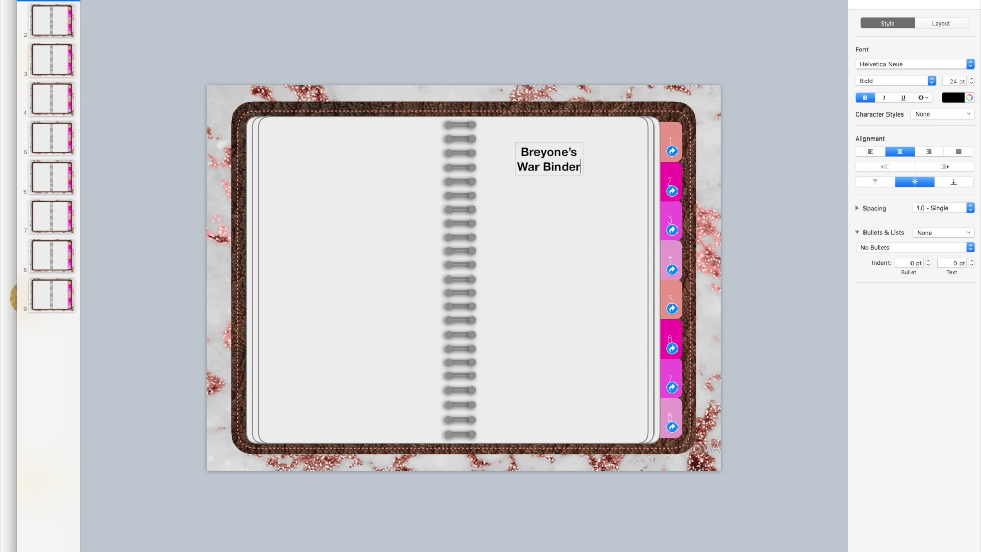
pyautogui.click(758, 232)
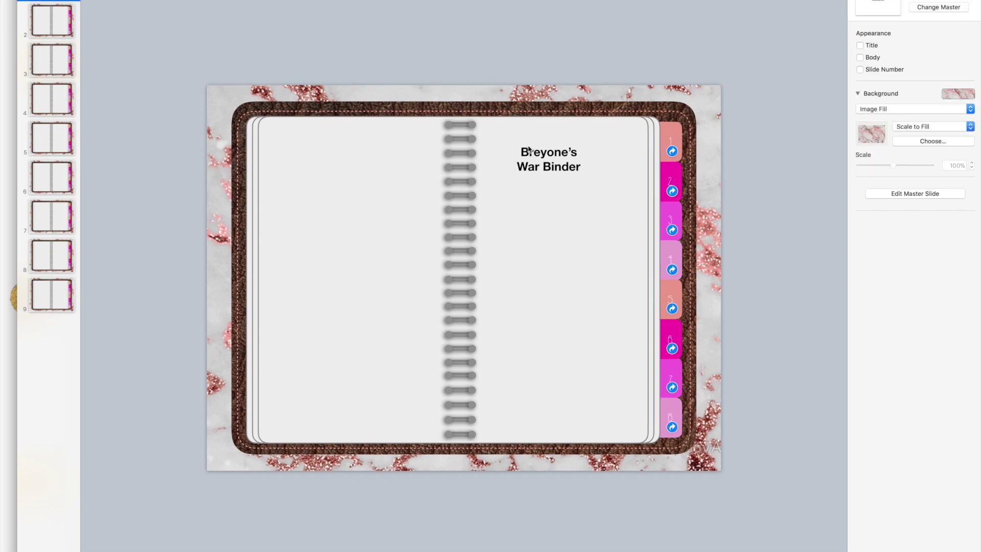
# Move the title to the middle of the right page and set its font to HaloHandletter
pyautogui.moveTo(528, 159); pyautogui.dragTo(593, 269)
pyautogui.doubleClick(544, 253)
pyautogui.click(534, 253)
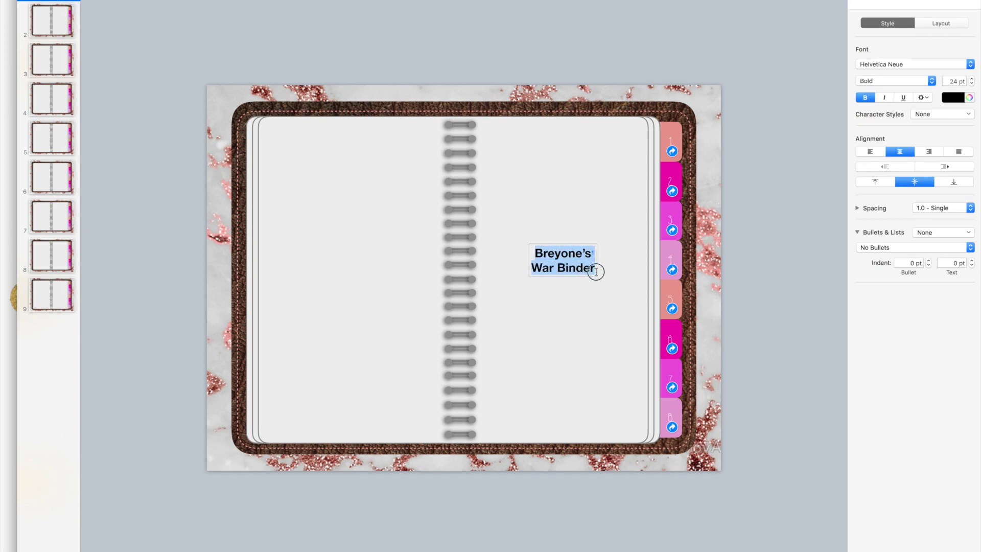
pyautogui.click(925, 63)
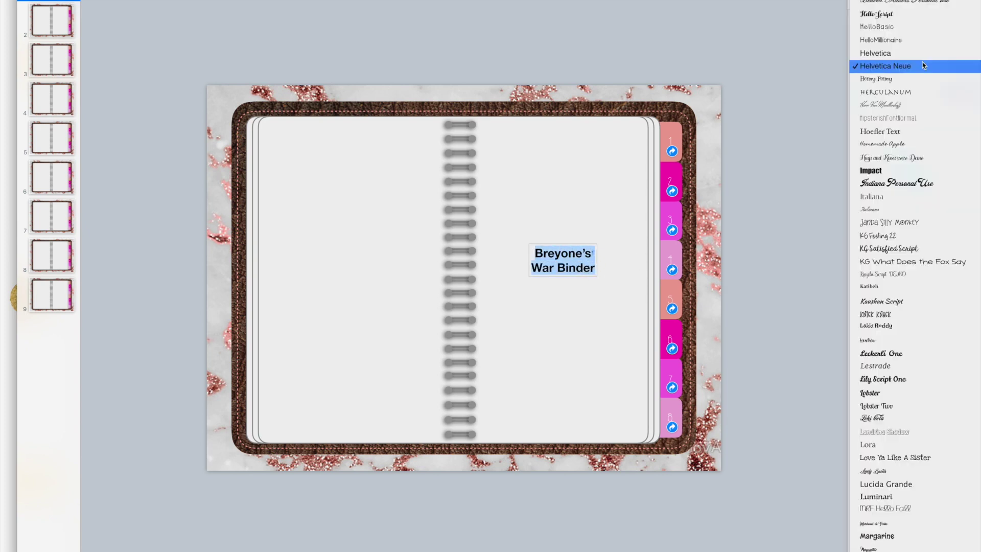
pyautogui.click(925, 4)
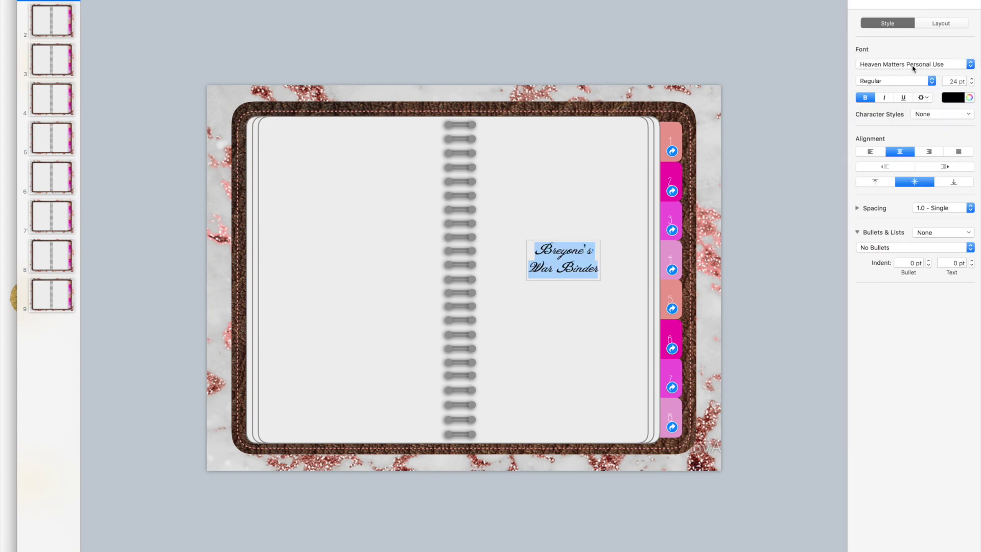
pyautogui.click(914, 63)
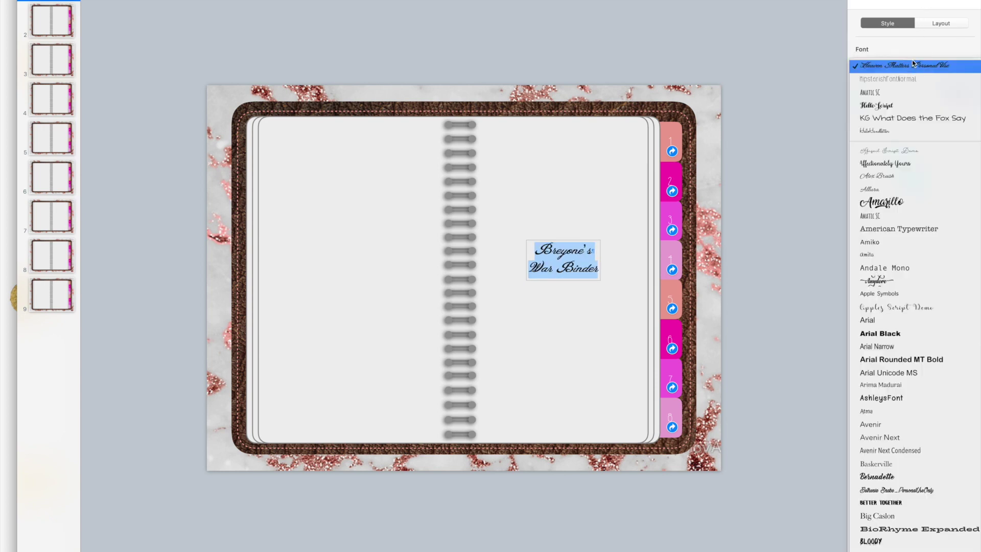
pyautogui.click(938, 132)
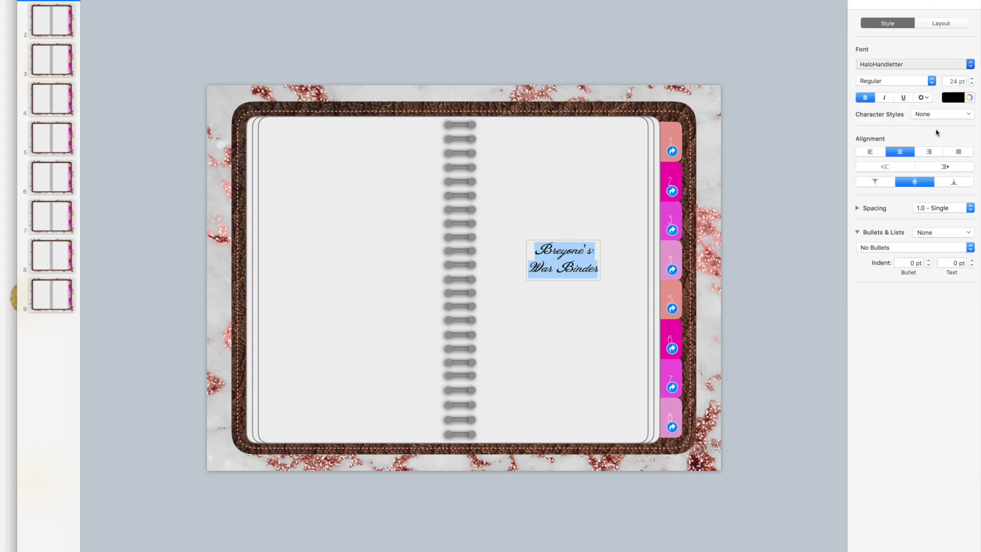
# Set the binder title's font size to 80 pt
pyautogui.doubleClick(954, 81)
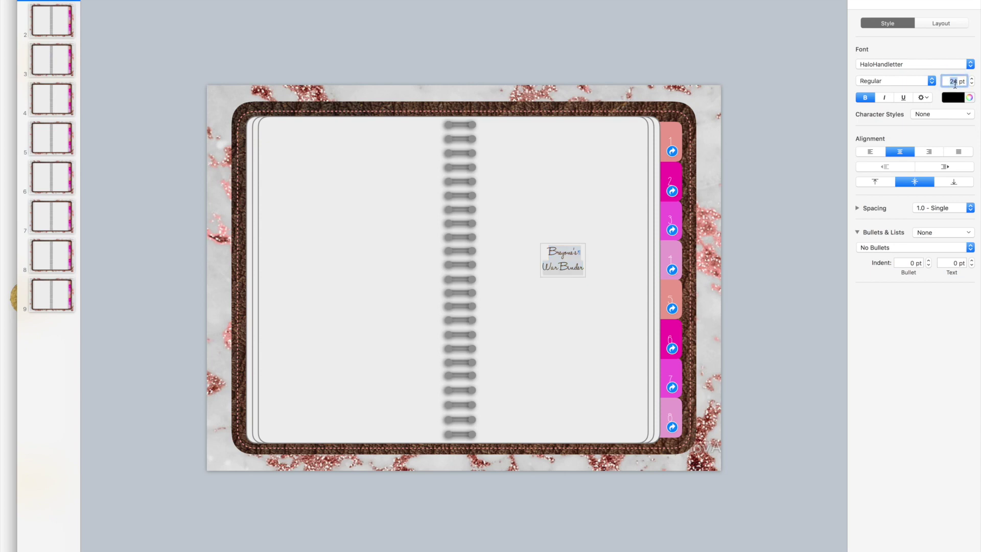
pyautogui.write('80]')
pyautogui.press('Return')
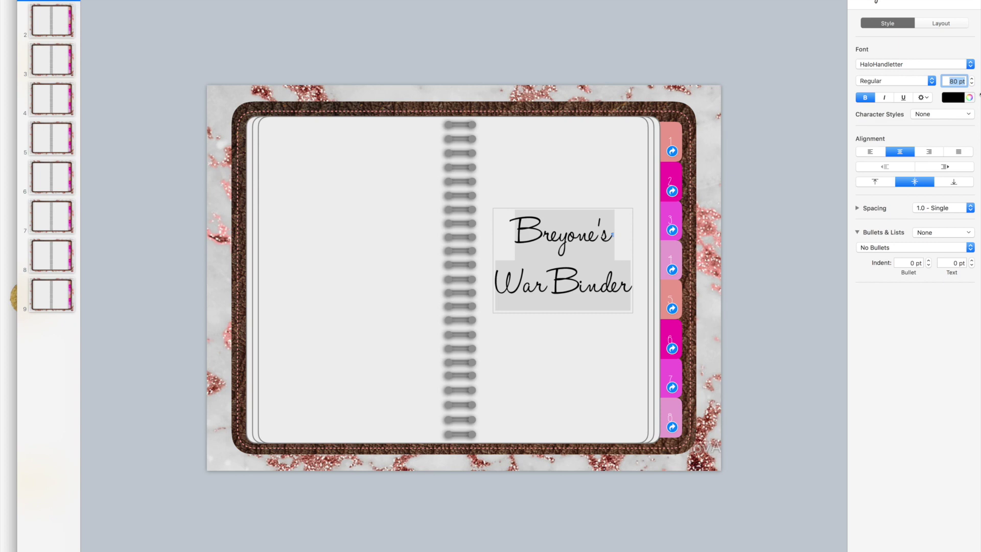
pyautogui.click(809, 223)
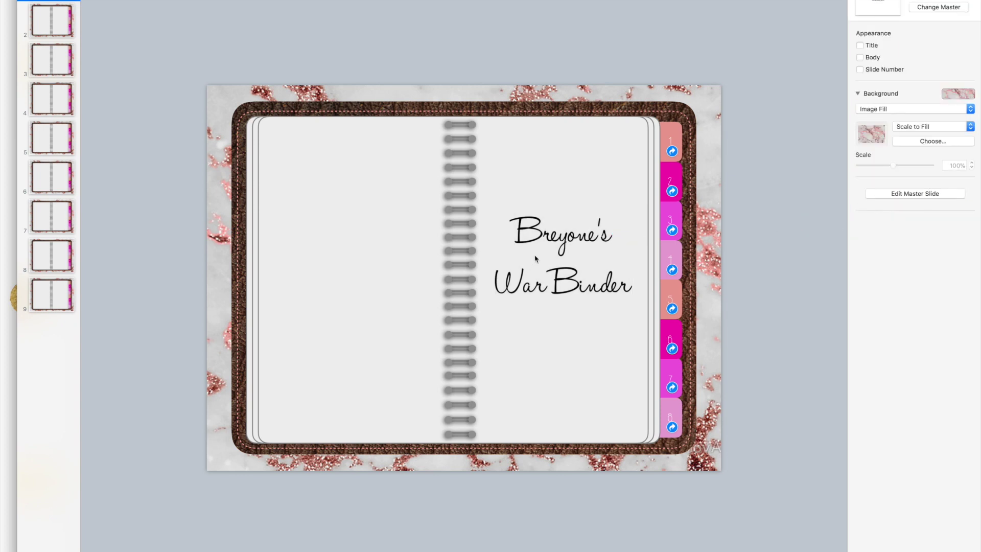
# Recolour the whole binder title with the salmon pink sampled from tab 1
pyautogui.doubleClick(544, 238)
pyautogui.moveTo(513, 234); pyautogui.dragTo(642, 309)
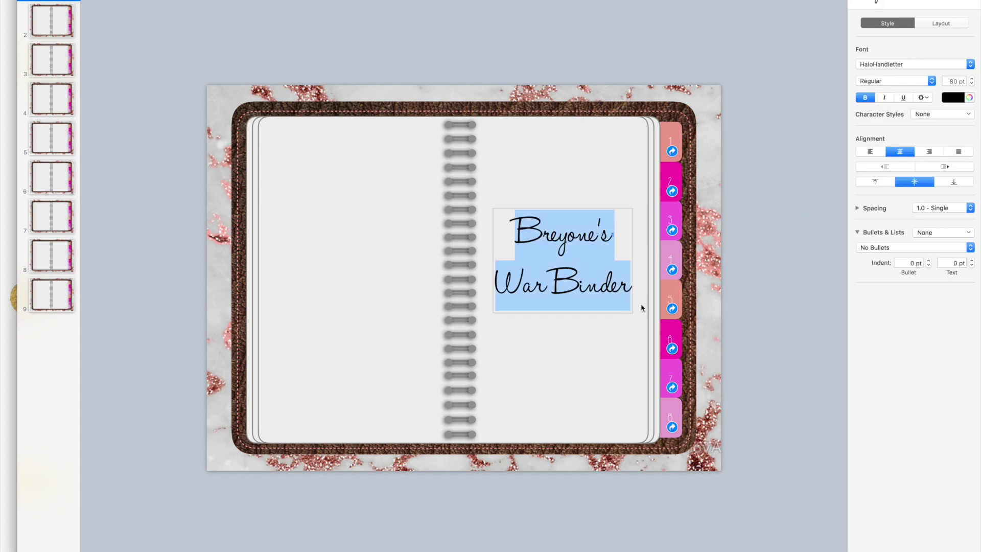
pyautogui.click(969, 97)
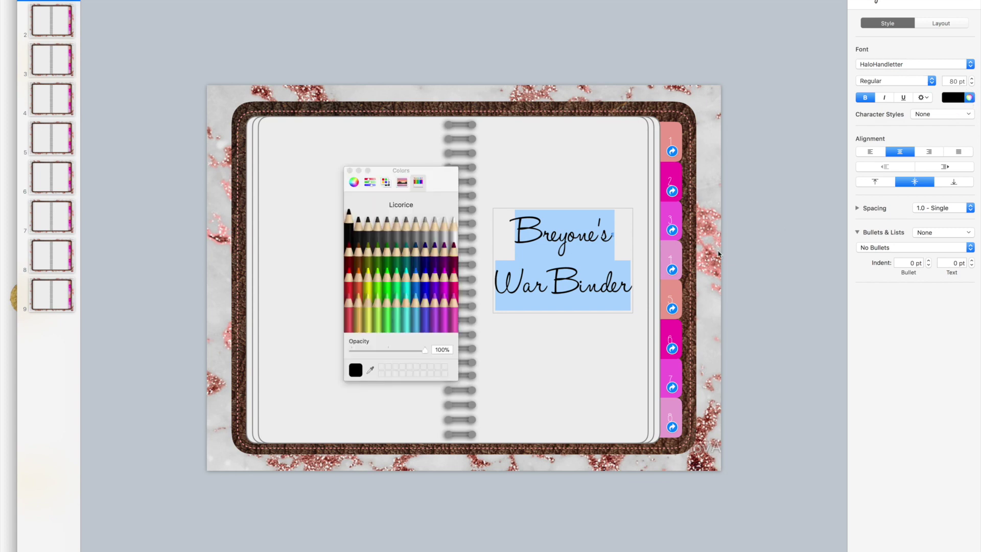
pyautogui.click(371, 369)
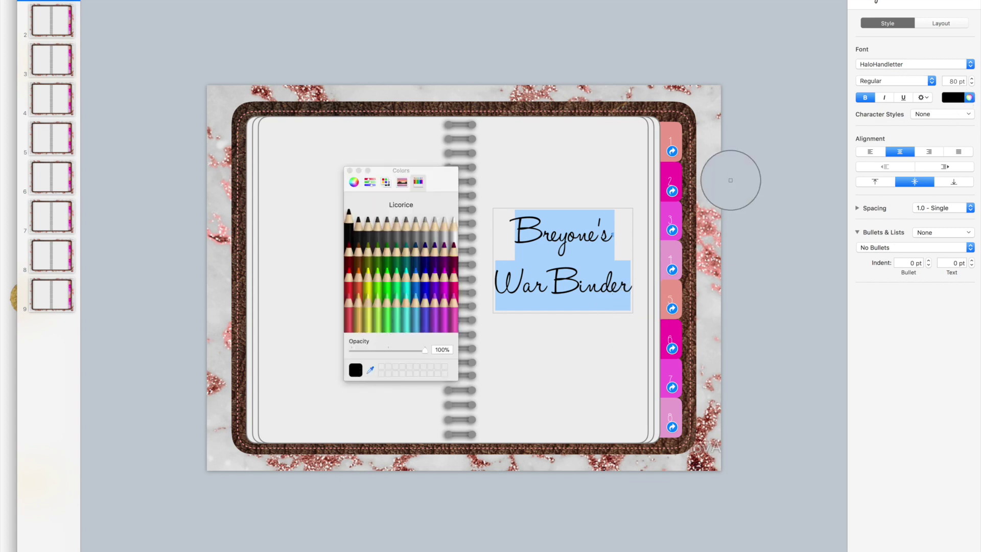
pyautogui.click(676, 127)
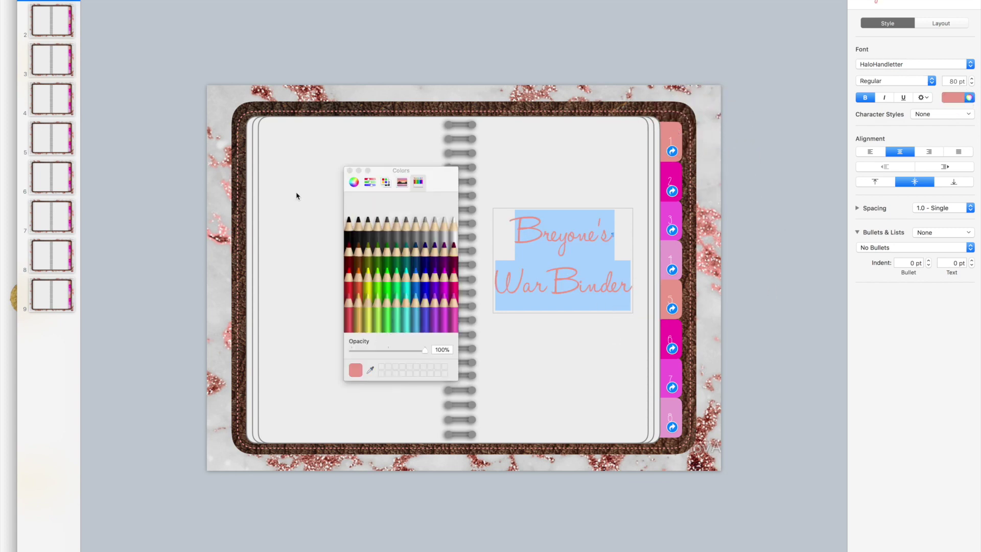
pyautogui.click(350, 171)
pyautogui.click(759, 329)
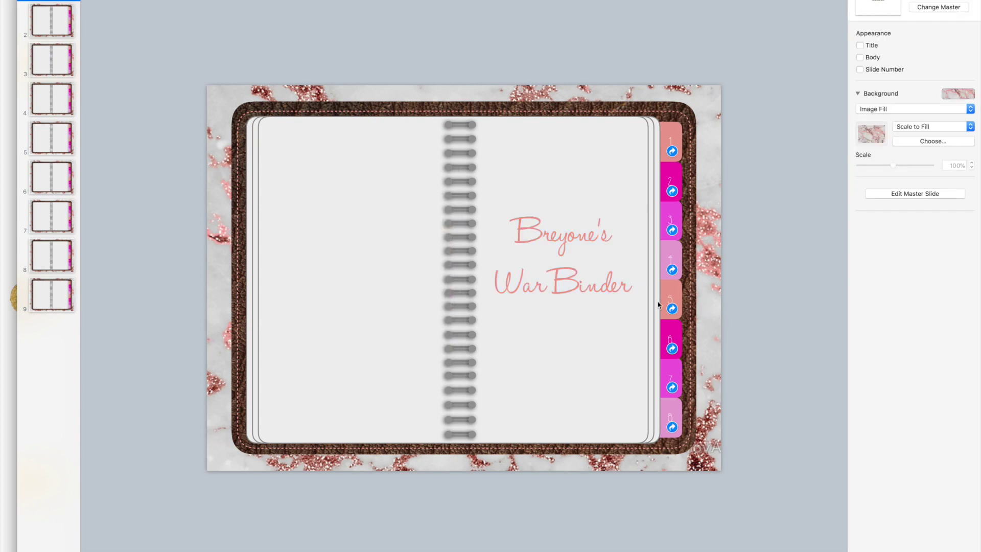
# Move the binder title to the middle of the left page
pyautogui.moveTo(573, 266); pyautogui.dragTo(358, 271)
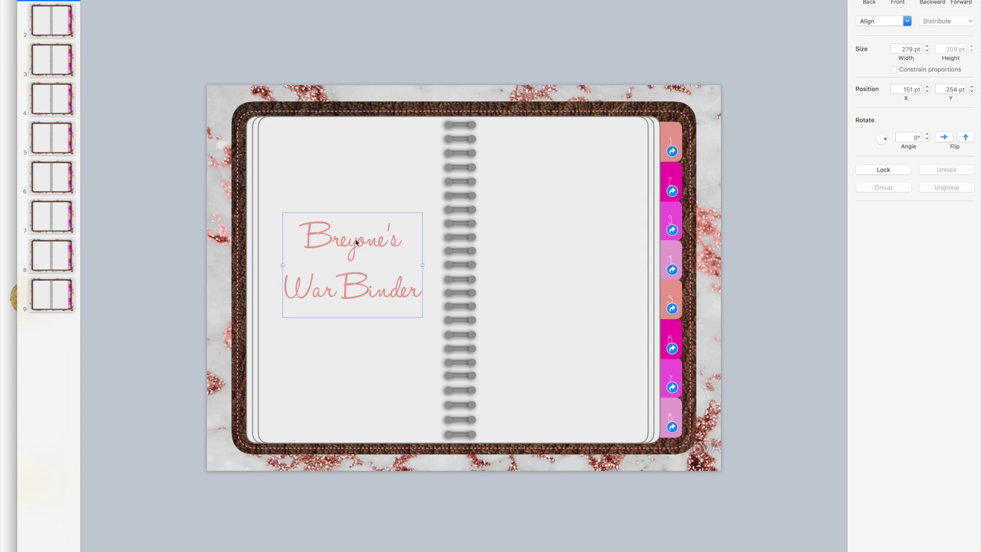
pyautogui.click(355, 243)
pyautogui.click(816, 305)
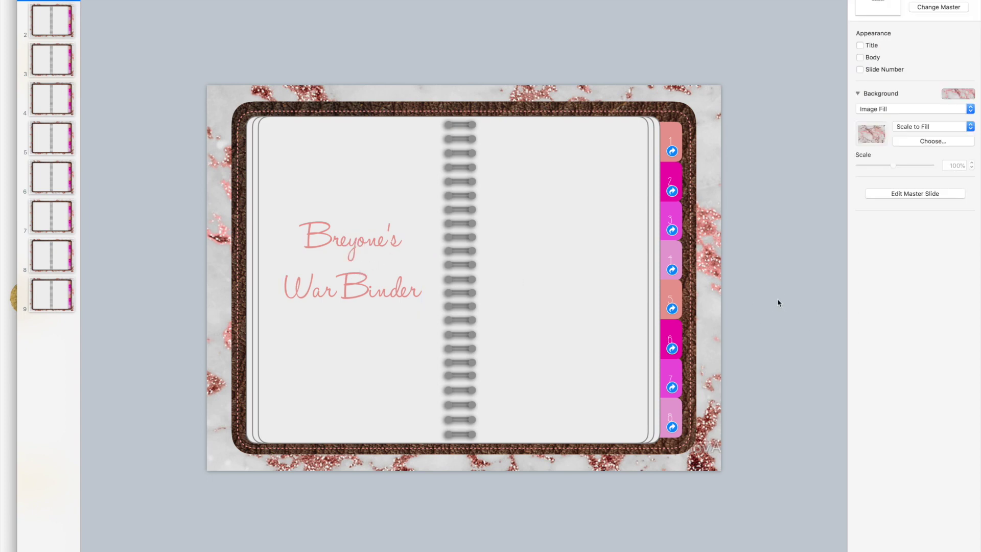
# Paste a copy of the binder title, change its text to "Index" and place it at the top of the right page
pyautogui.press('super+v')
pyautogui.moveTo(400, 294); pyautogui.dragTo(600, 199)
pyautogui.doubleClick(600, 200)
pyautogui.click(515, 150)
pyautogui.moveTo(515, 150); pyautogui.dragTo(621, 199)
pyautogui.write('Index')
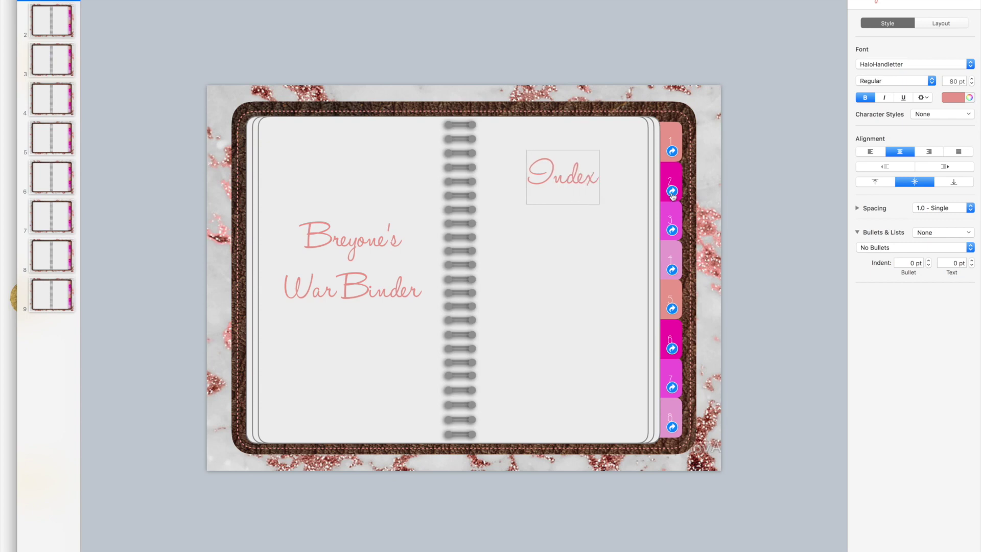
pyautogui.click(749, 207)
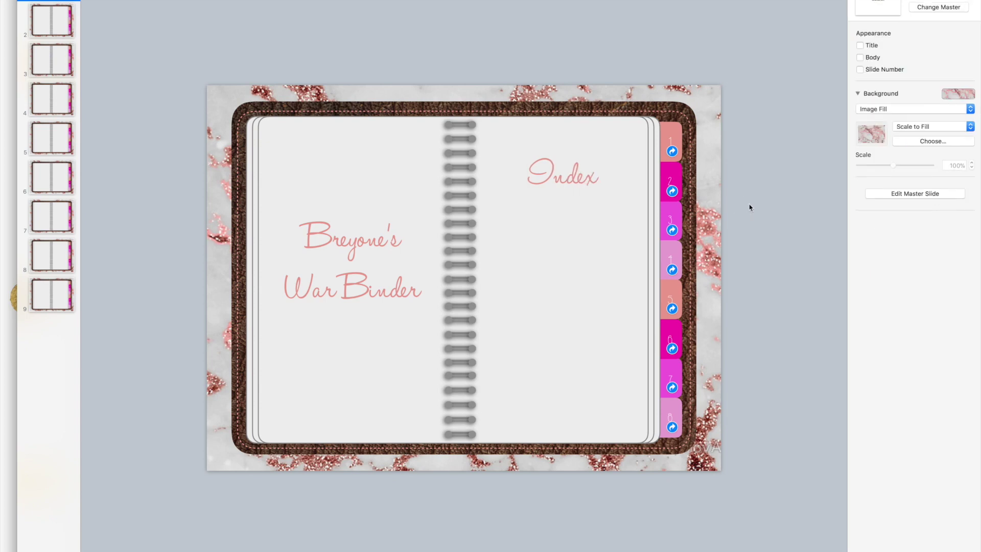
pyautogui.moveTo(563, 174); pyautogui.dragTo(562, 150)
pyautogui.click(775, 215)
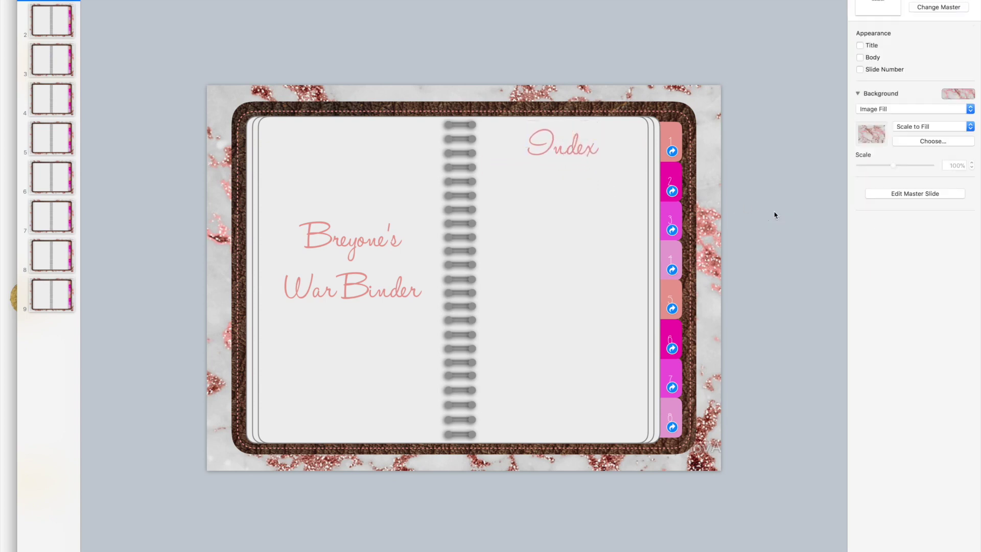
# Add a text box under the Index heading with a numbered list containing "Praise" and "Me"
pyautogui.click(550, 1)
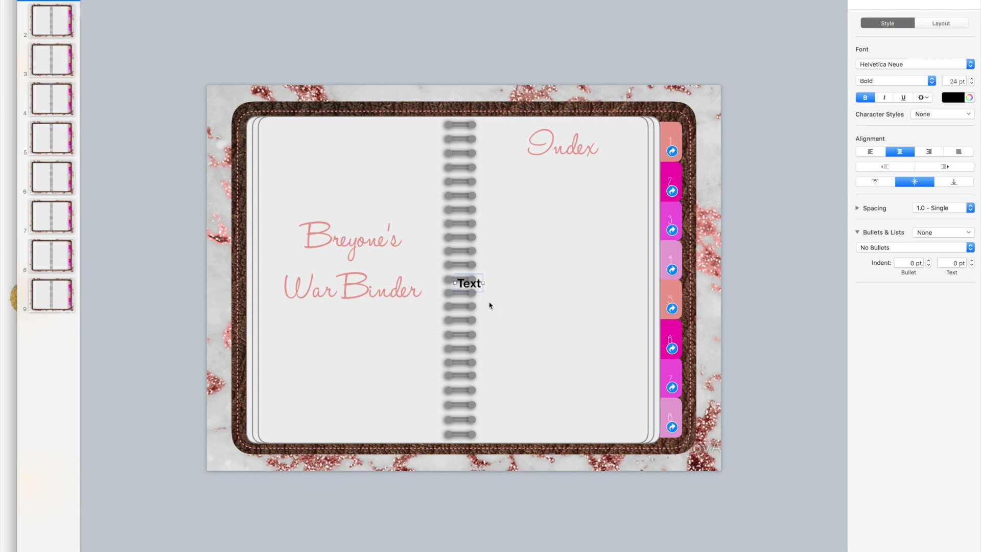
pyautogui.moveTo(473, 287); pyautogui.dragTo(506, 176)
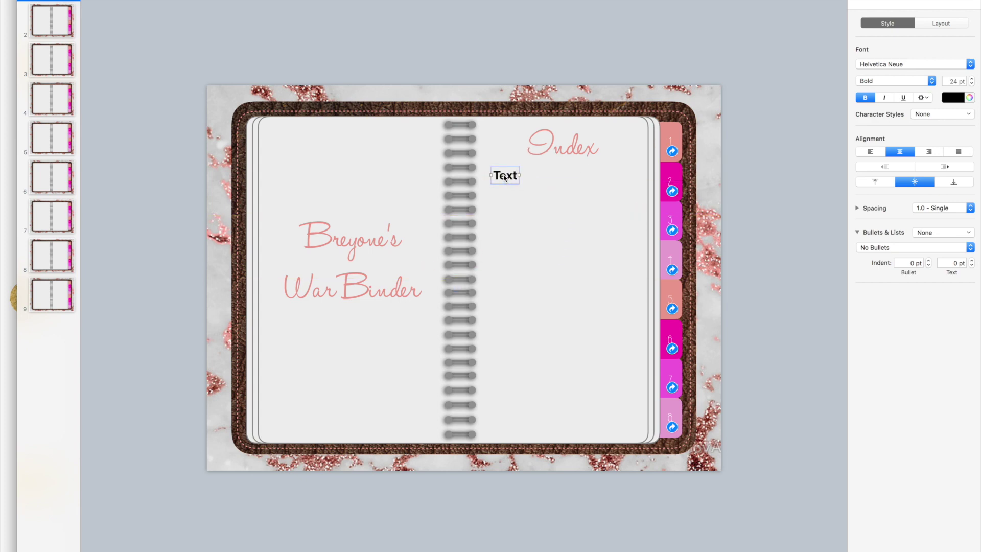
pyautogui.doubleClick(504, 174)
pyautogui.press('BackSpace')
pyautogui.write('1. Praise')
pyautogui.press('Return')
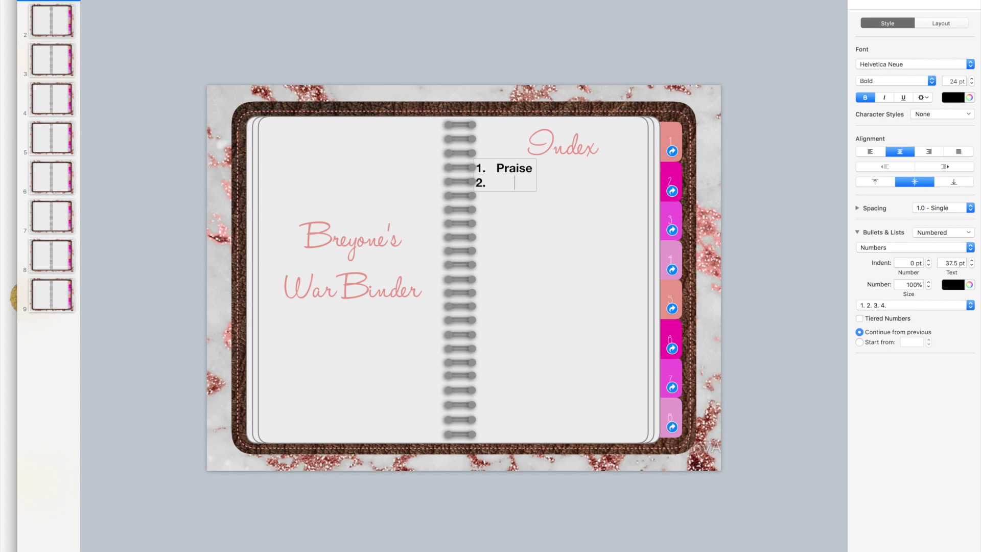
pyautogui.write('Me')
pyautogui.press('Return')
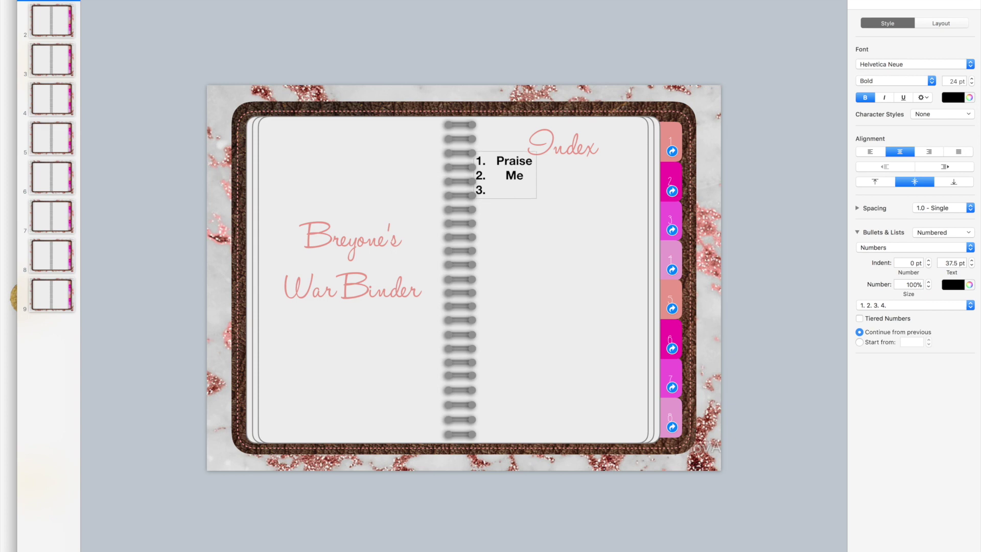
# Left-align the numbered list entries and move the list clear of the rings, slightly below the Index heading
pyautogui.click(508, 175)
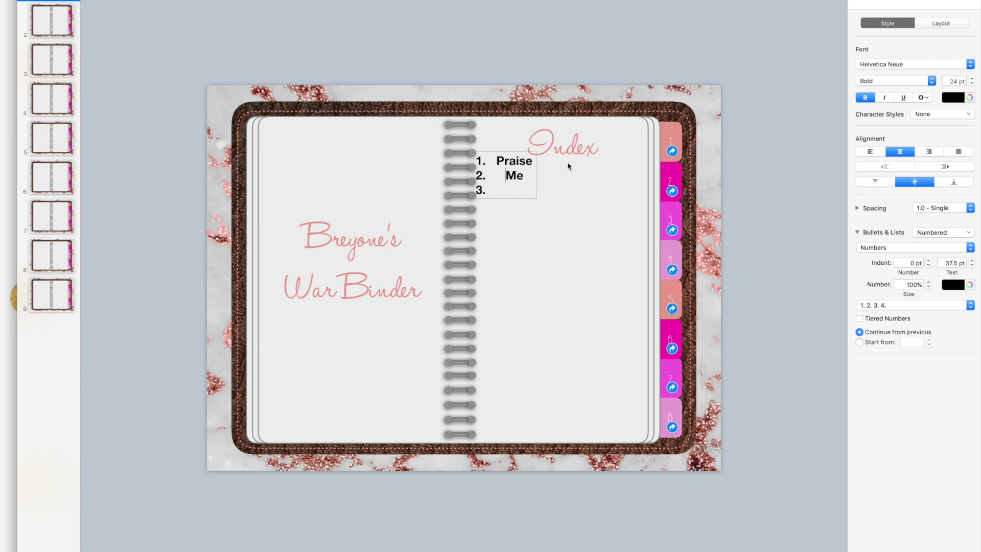
pyautogui.click(870, 151)
pyautogui.click(492, 160)
pyautogui.click(871, 149)
pyautogui.click(498, 190)
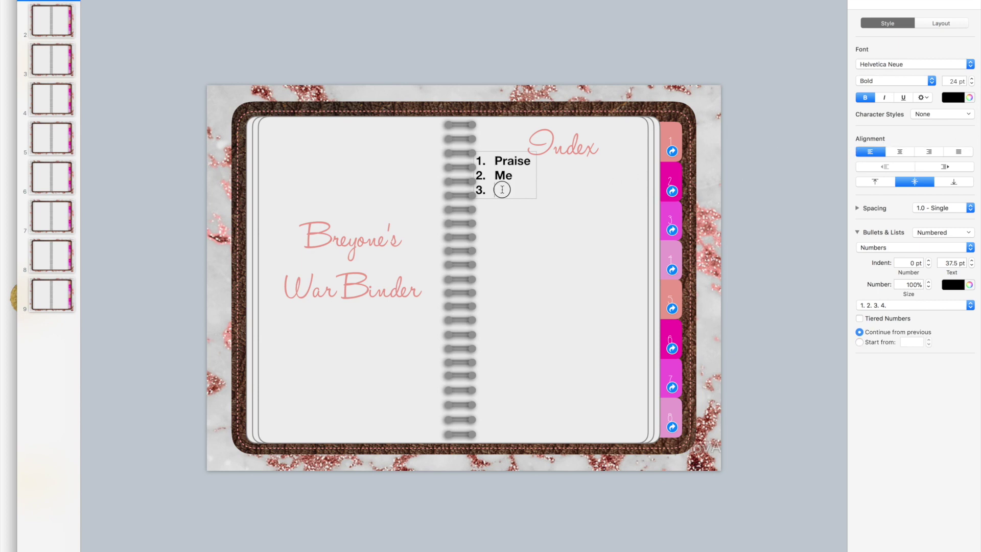
pyautogui.press('Escape')
pyautogui.moveTo(496, 174); pyautogui.dragTo(542, 213)
# Set the font of the numbered list to HipsterishFontNormal
pyautogui.doubleClick(507, 196)
pyautogui.click(891, 65)
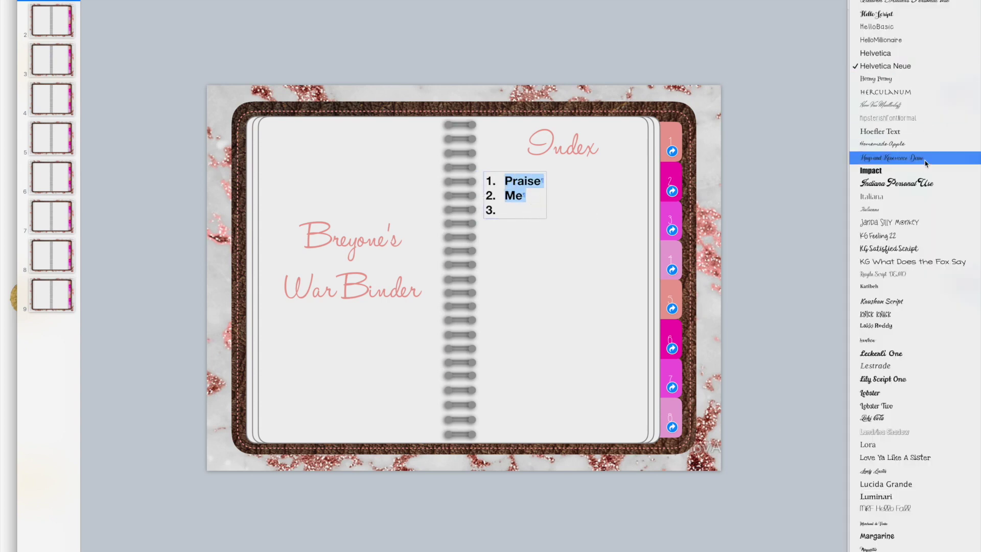
pyautogui.click(922, 119)
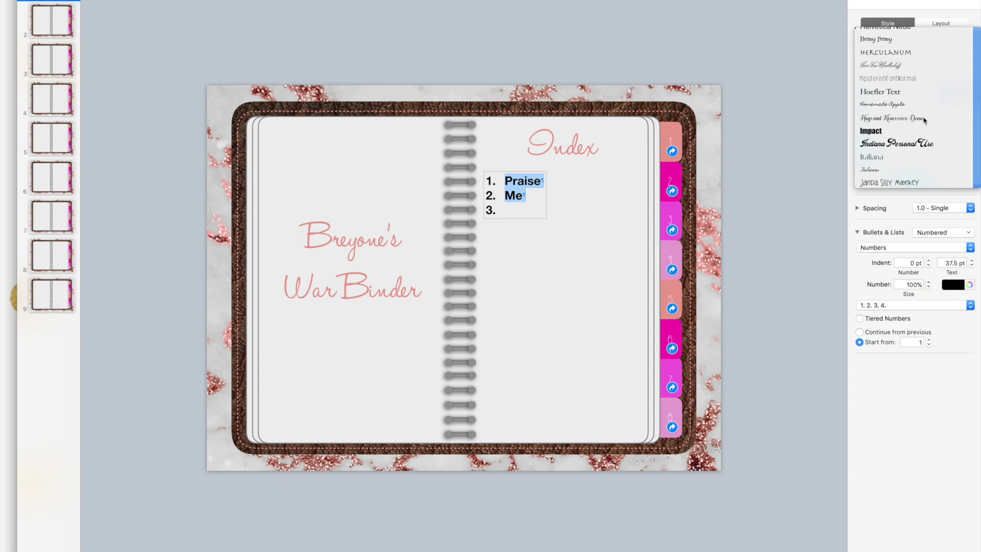
pyautogui.click(807, 147)
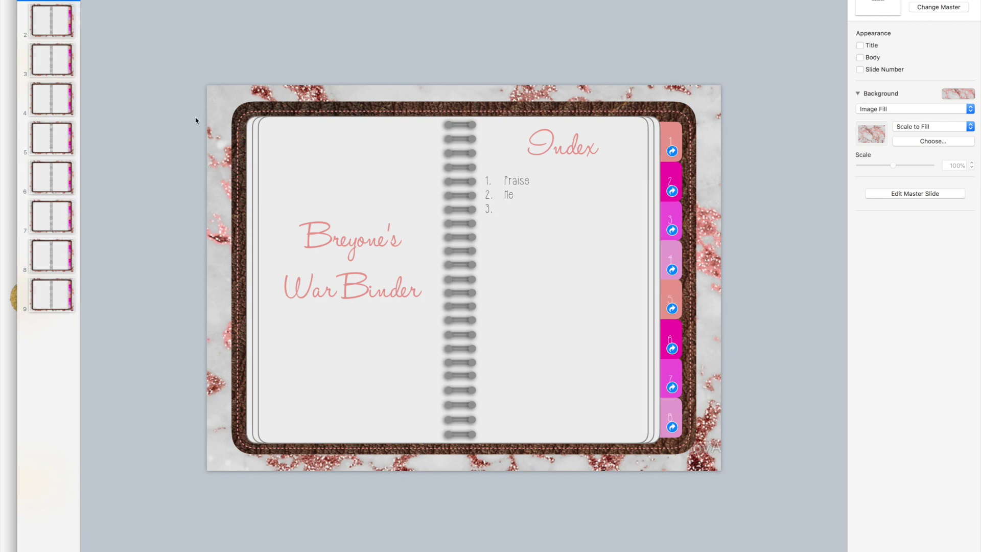
# Select slide 2, switch to the web browser and search Google Images for "rose gold backgrounds"
pyautogui.click(54, 23)
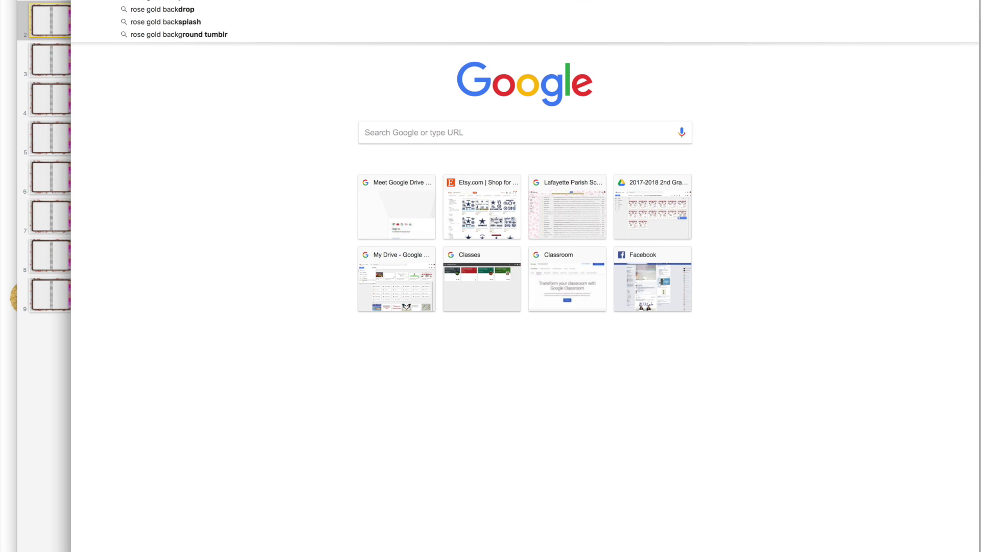
pyautogui.press('Return')
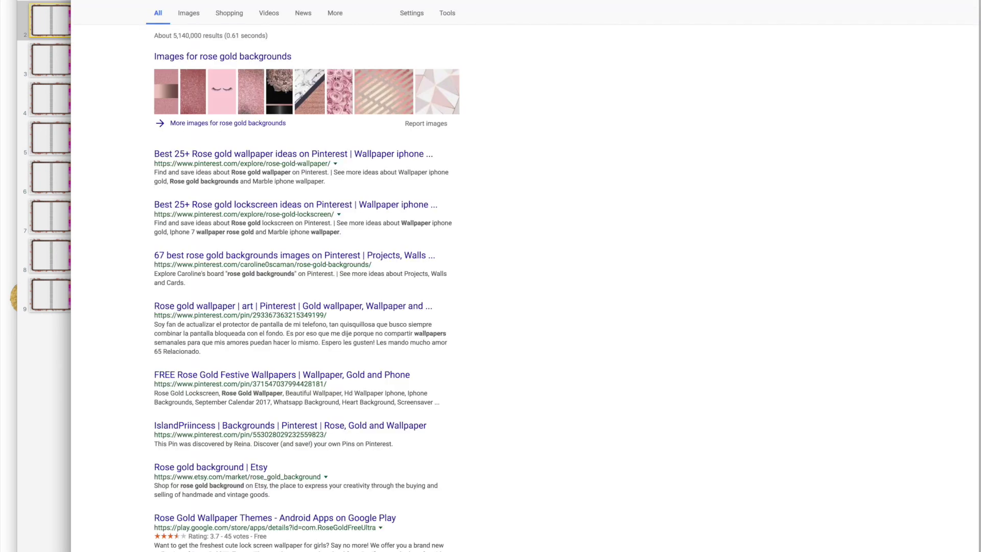
pyautogui.click(188, 13)
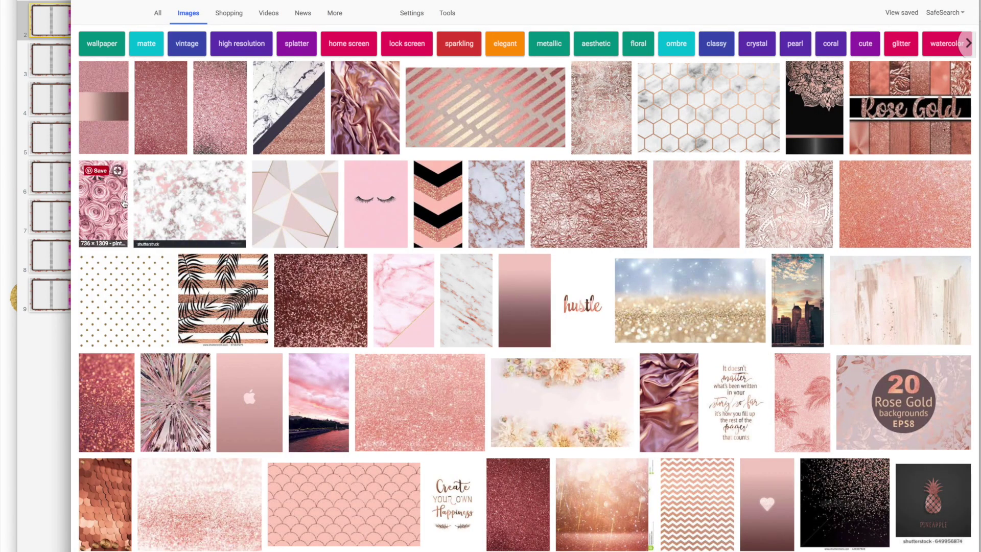
# Save the pink, black and glitter chevron wallpaper to the Desktop as a JPEG image named "rose and black chevron"
pyautogui.click(434, 204)
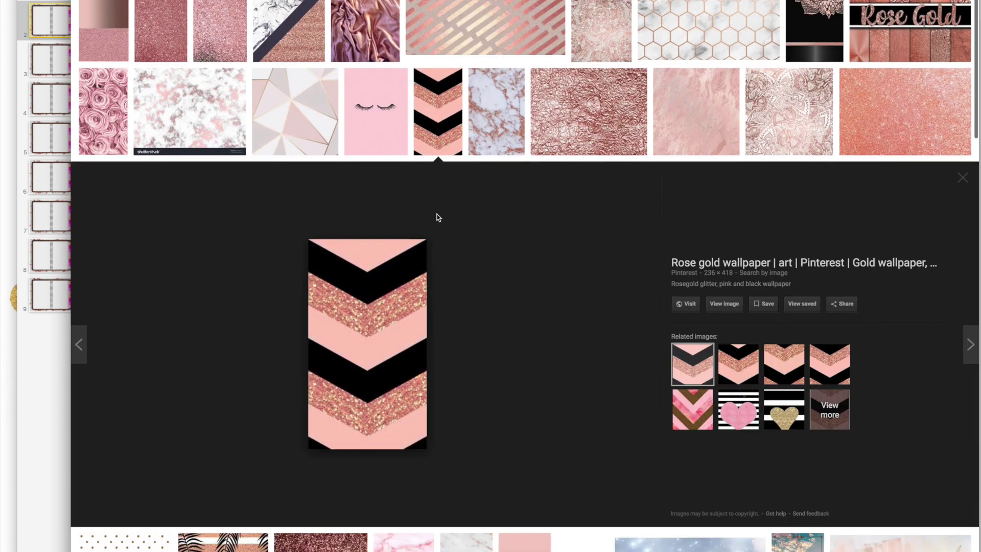
pyautogui.rightClick(360, 328)
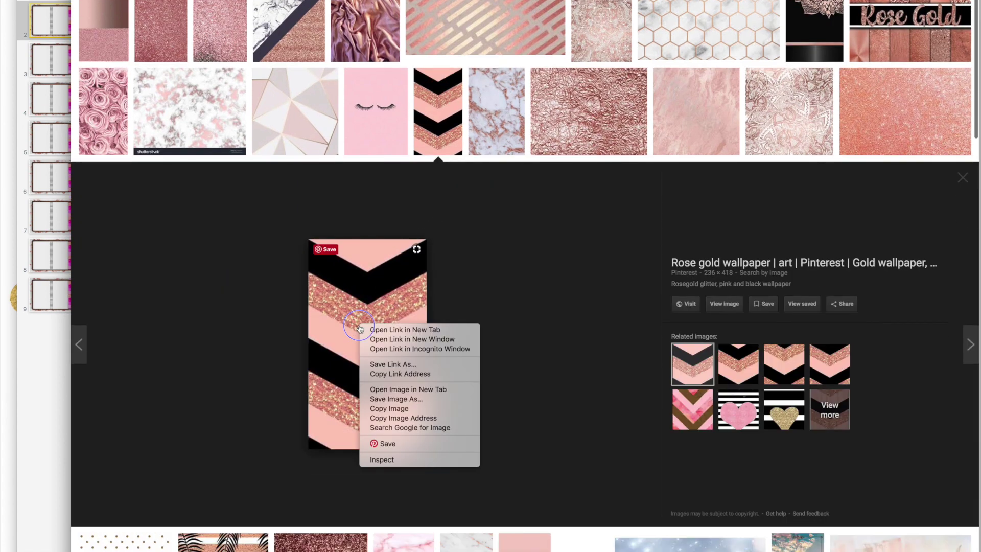
pyautogui.click(434, 399)
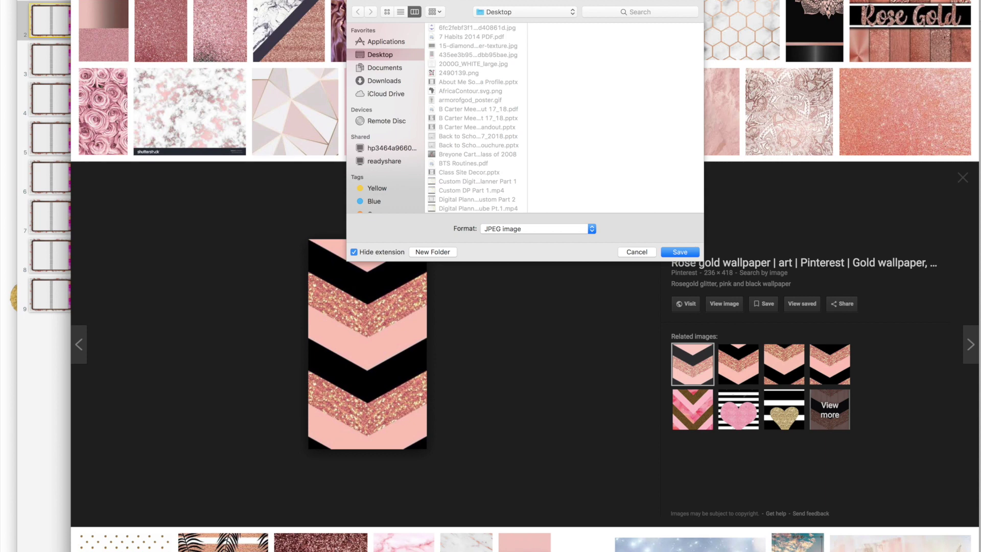
pyautogui.press('Return')
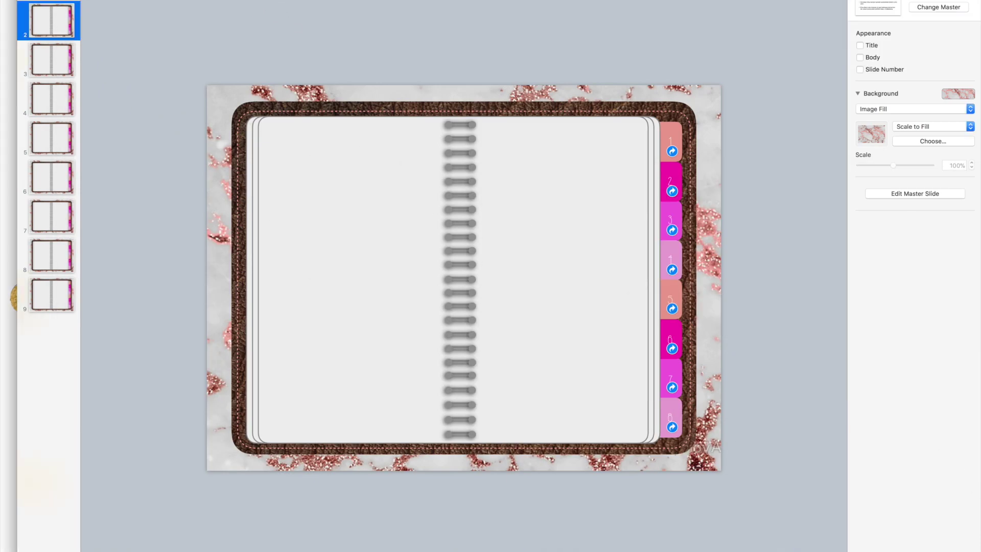
# Return to slide 2 in Keynote, bring the Finder Desktop folder beside it and locate rose and black chevron.jpg
pyautogui.click(113, 0)
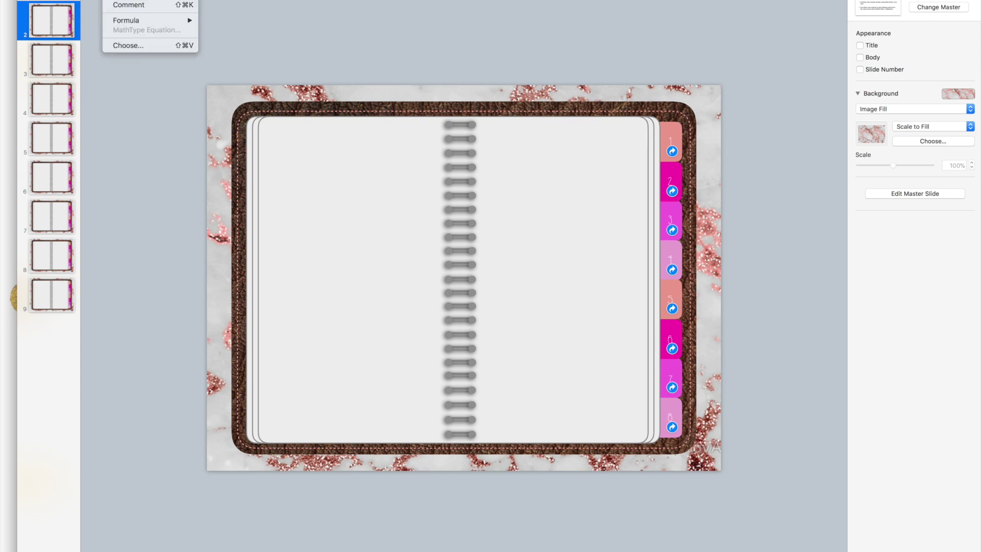
pyautogui.click(128, 0)
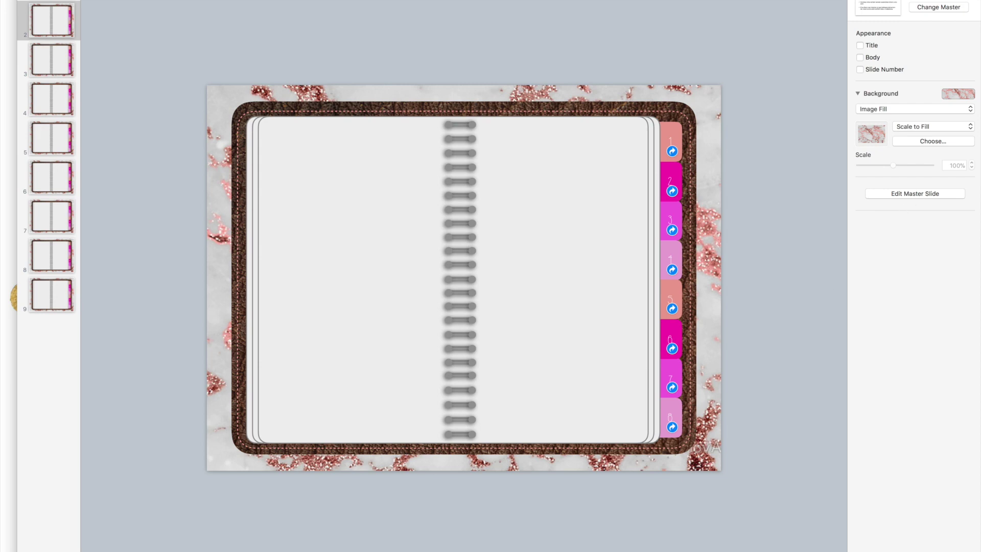
pyautogui.moveTo(980, 169); pyautogui.dragTo(758, 148)
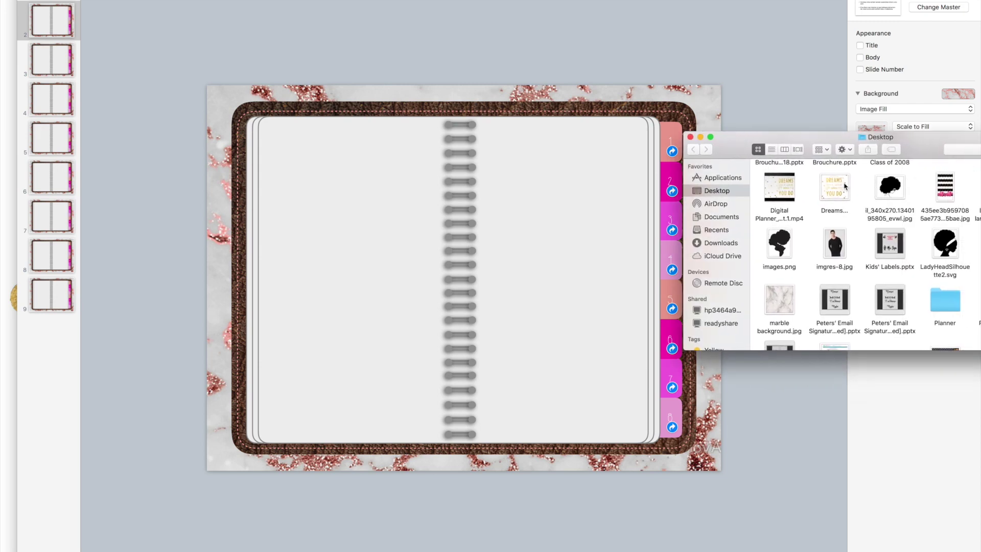
pyautogui.scroll(-15, 845, 186)
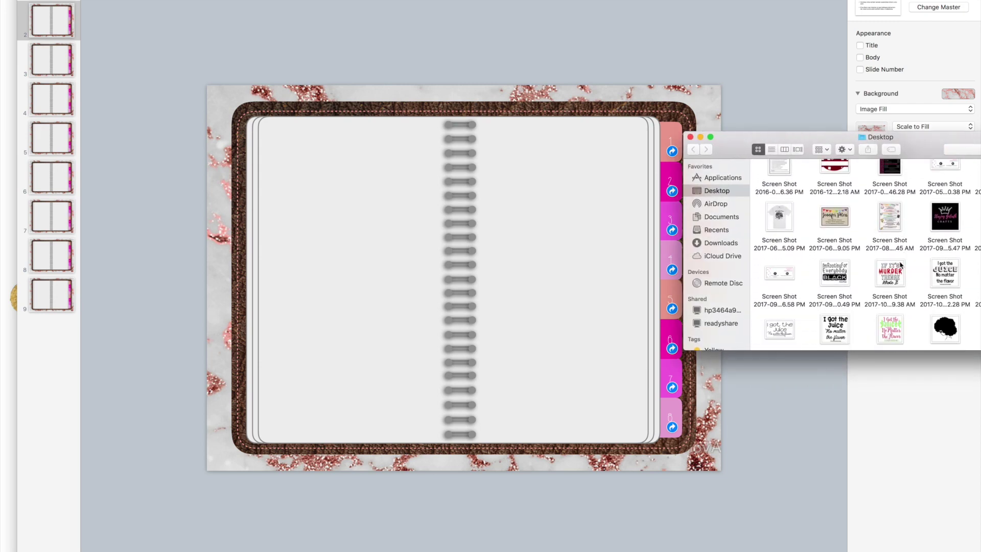
pyautogui.scroll(-10, 900, 265)
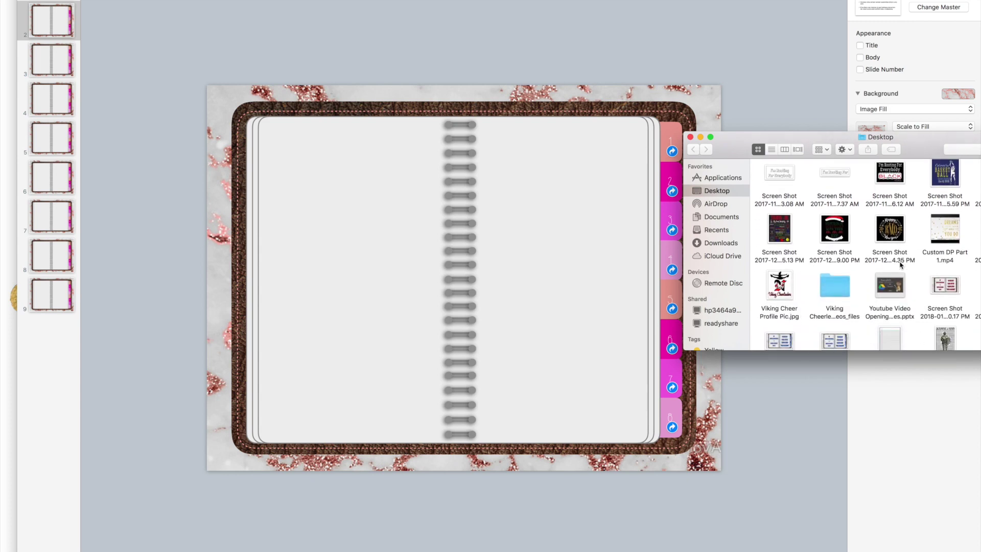
pyautogui.scroll(-10, 900, 265)
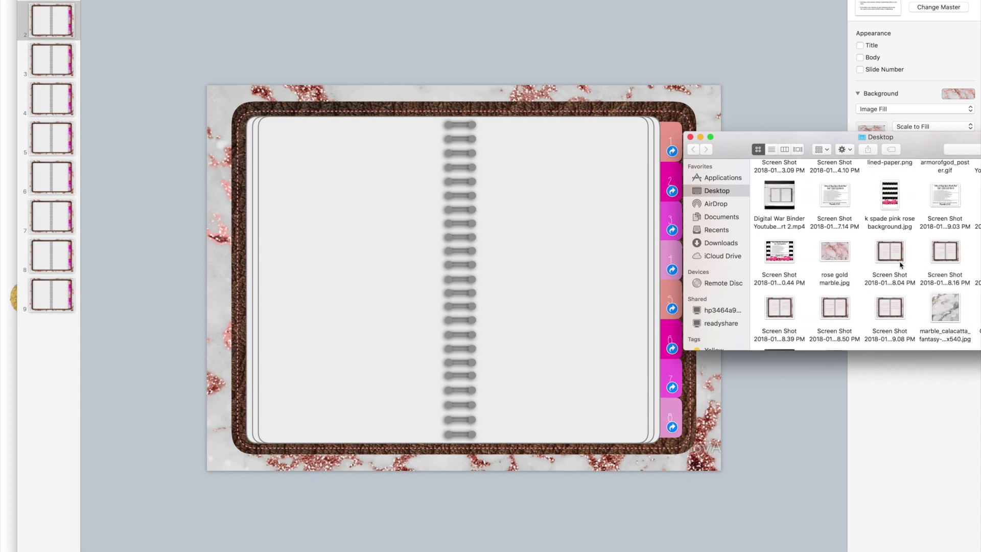
pyautogui.scroll(-3, 901, 265)
# Try to place rose and black chevron.jpg onto the binder page of slide 2 and undo the placement
pyautogui.moveTo(833, 312); pyautogui.dragTo(652, 308)
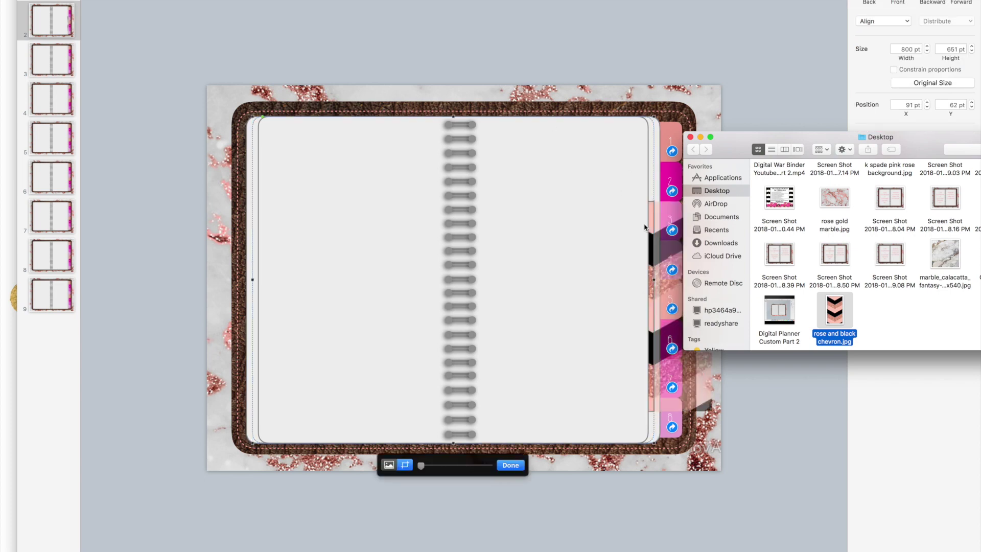
pyautogui.click(86, 0)
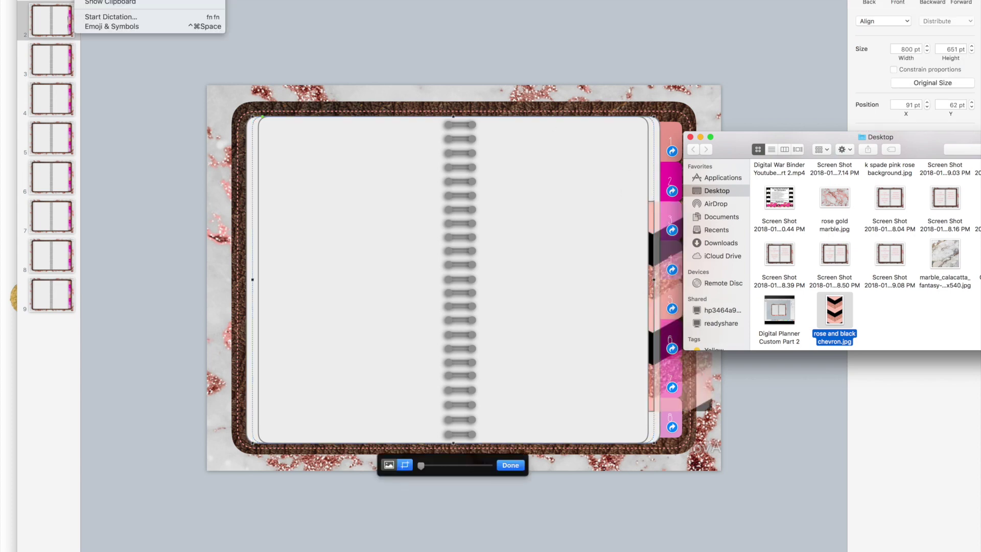
pyautogui.click(725, 302)
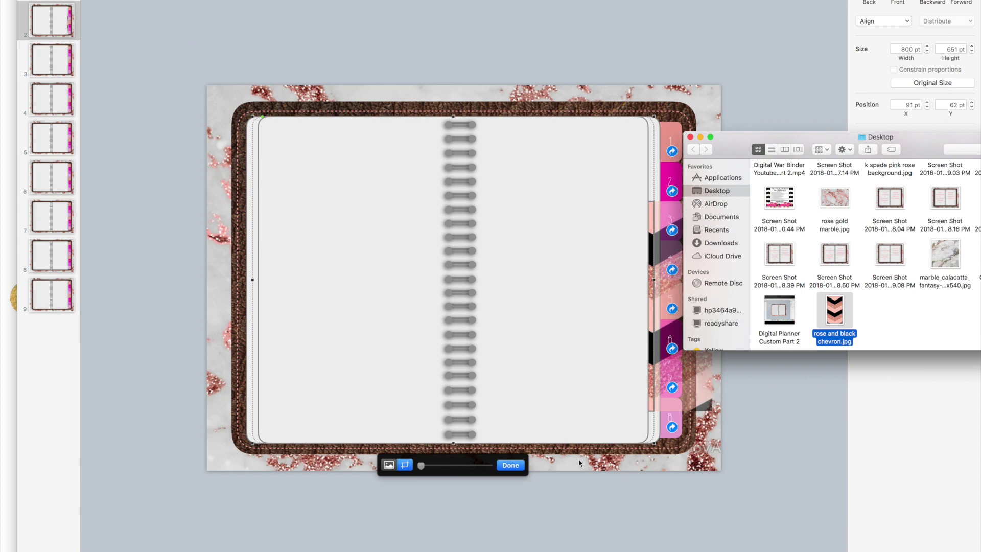
pyautogui.click(509, 465)
pyautogui.click(91, 0)
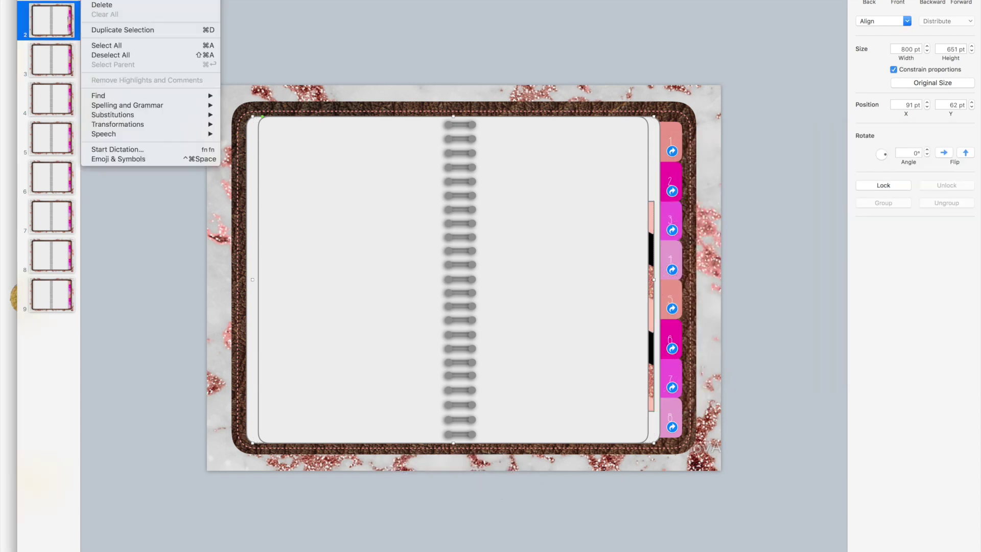
pyautogui.click(101, 0)
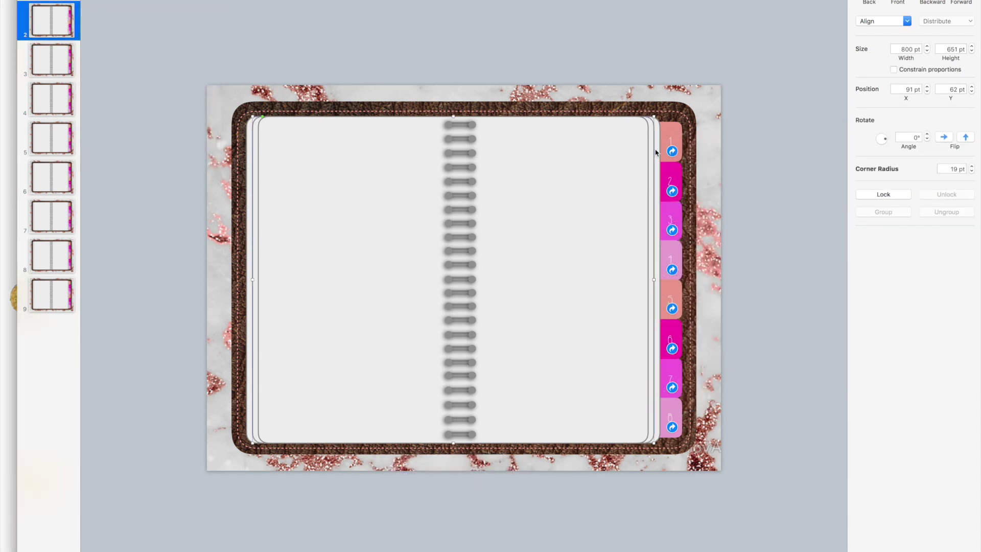
# Add rose and black chevron.jpg from the Finder Desktop folder to slide 2, close Finder and move the image onto the binder's right-hand page
pyautogui.press('super+Tab')
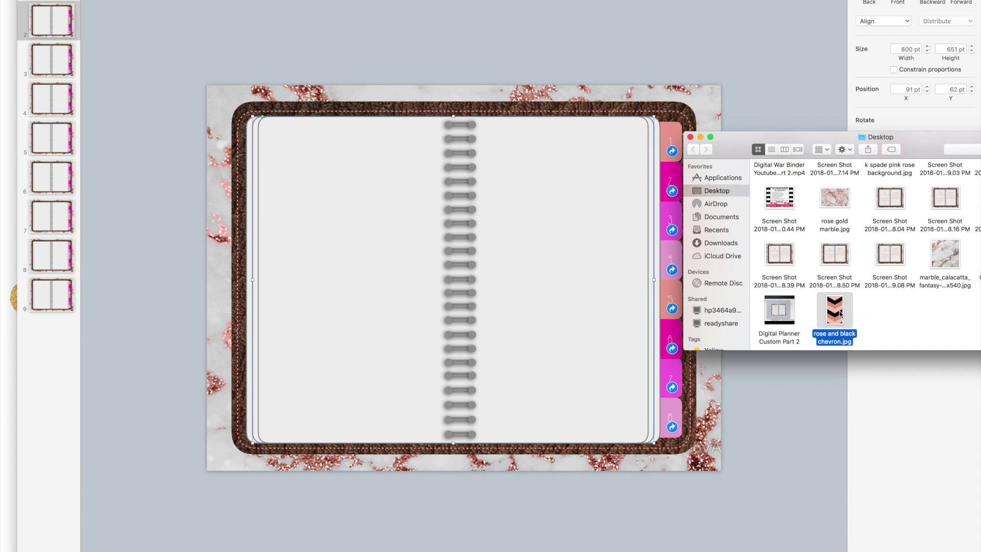
pyautogui.moveTo(840, 314); pyautogui.dragTo(719, 491)
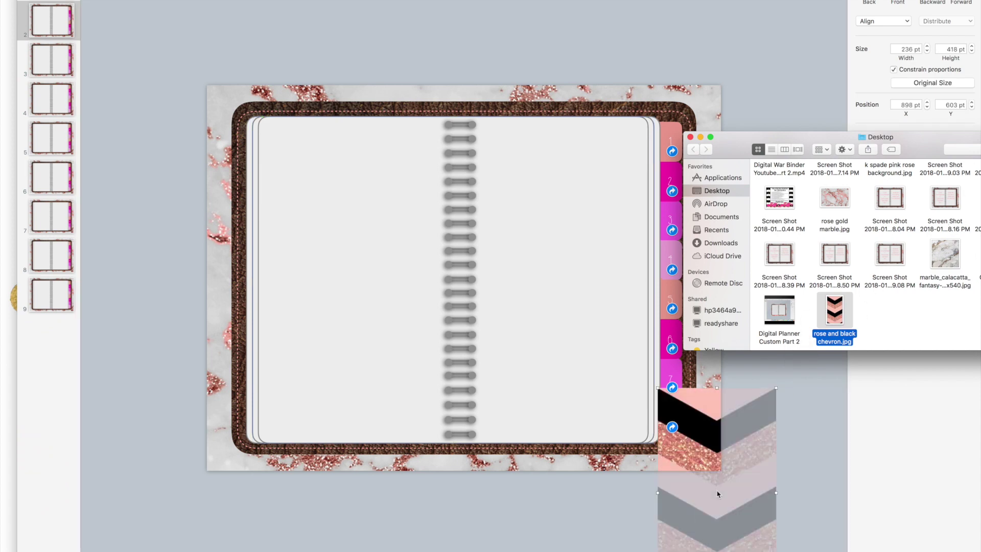
pyautogui.click(690, 137)
pyautogui.click(681, 400)
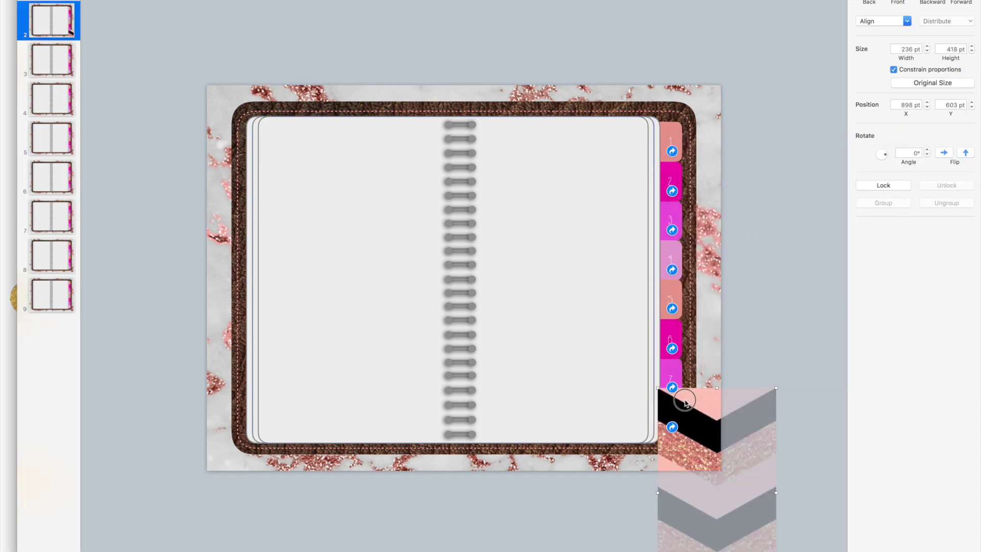
pyautogui.moveTo(681, 400); pyautogui.dragTo(521, 148)
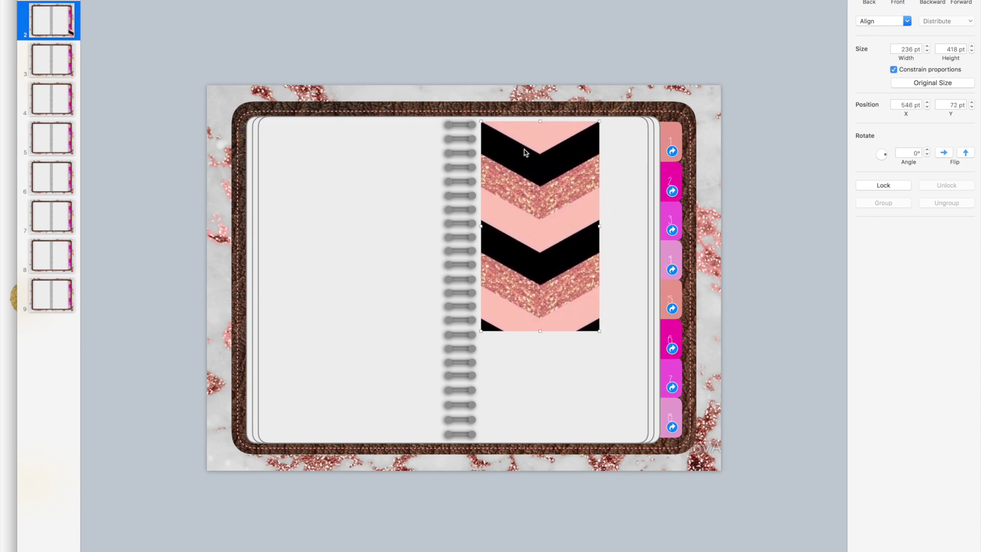
# Enlarge the chevron image without constrained proportions to about 332 by 635 pt so it covers the binder's right-hand page
pyautogui.moveTo(598, 330); pyautogui.dragTo(635, 414)
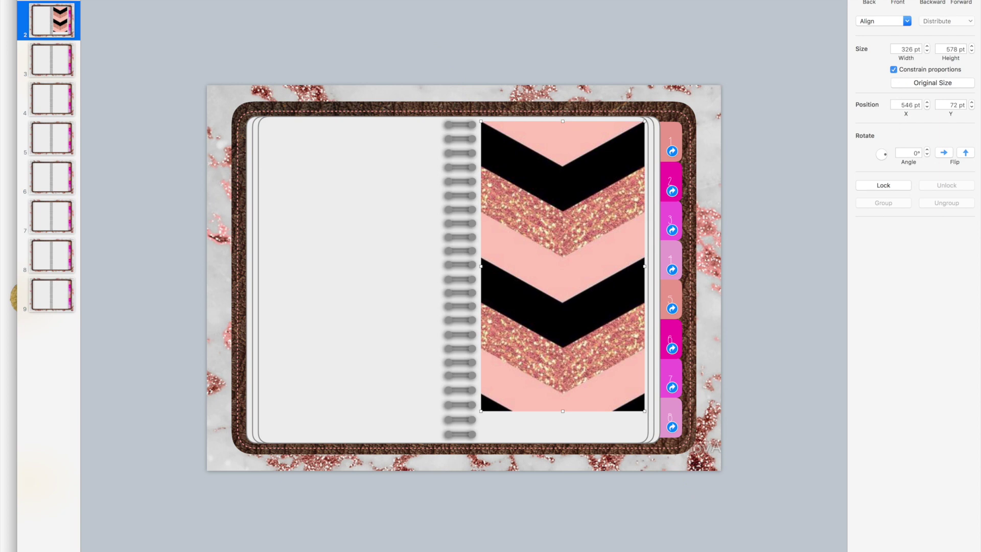
pyautogui.click(893, 69)
pyautogui.moveTo(587, 196); pyautogui.dragTo(584, 195)
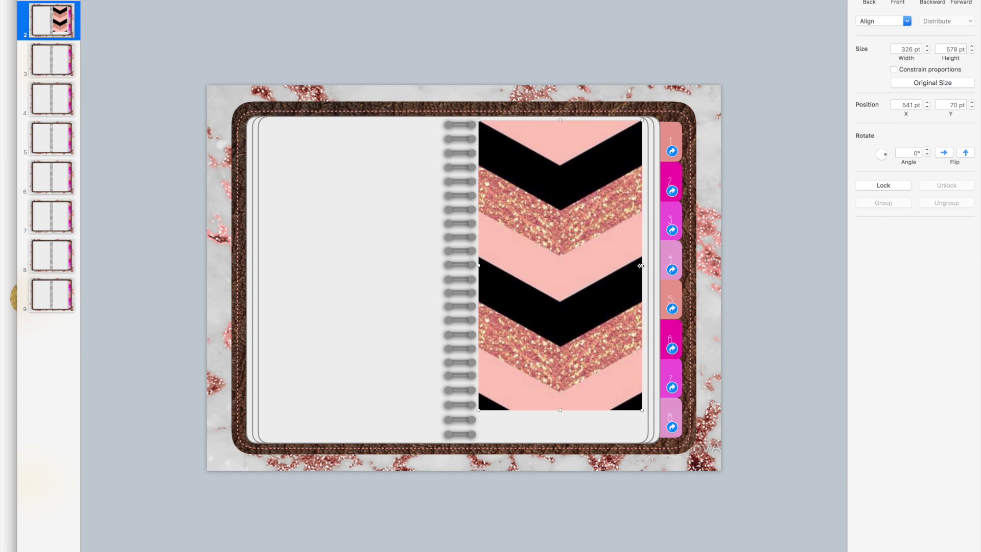
pyautogui.moveTo(641, 266); pyautogui.dragTo(646, 266)
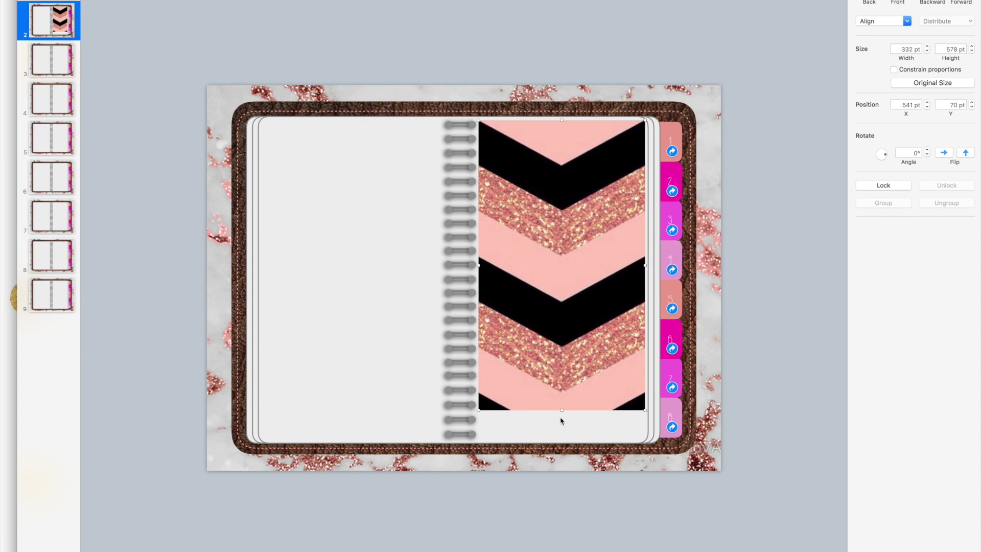
pyautogui.moveTo(561, 410); pyautogui.dragTo(561, 440)
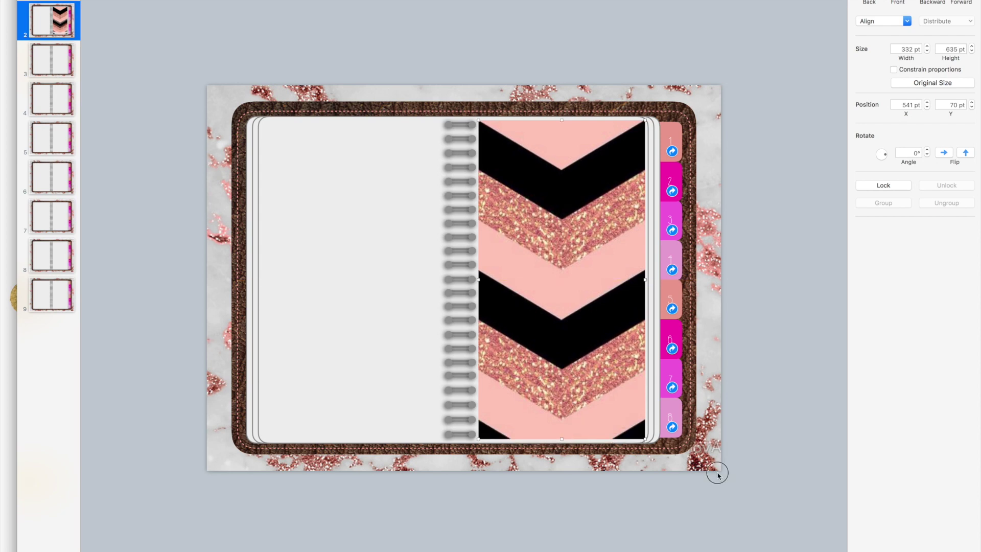
pyautogui.click(718, 475)
# Move the chevron image to the slide's lower-left corner and insert a rounded rectangle at the top of the right-hand page
pyautogui.moveTo(524, 174); pyautogui.dragTo(252, 284)
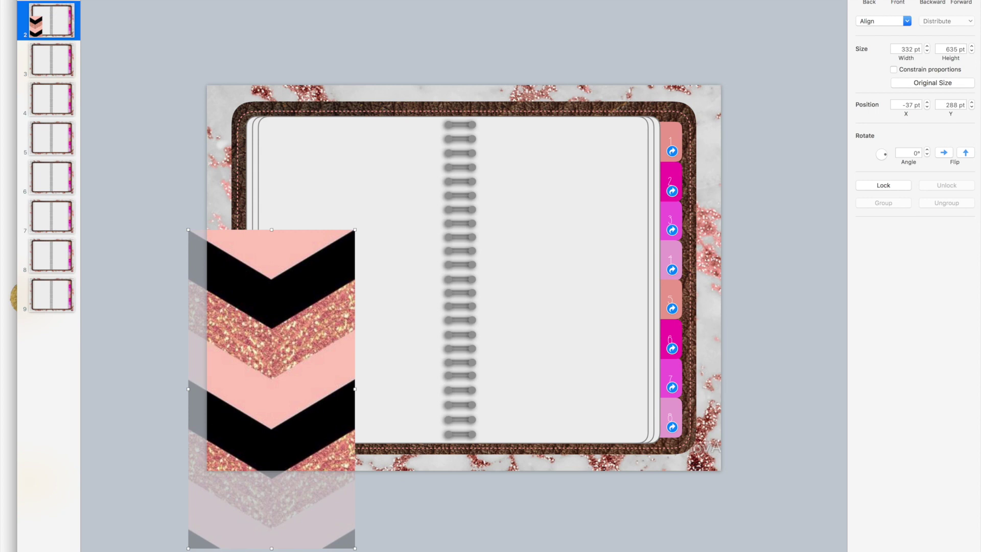
pyautogui.click(113, 0)
pyautogui.moveTo(148, 0)
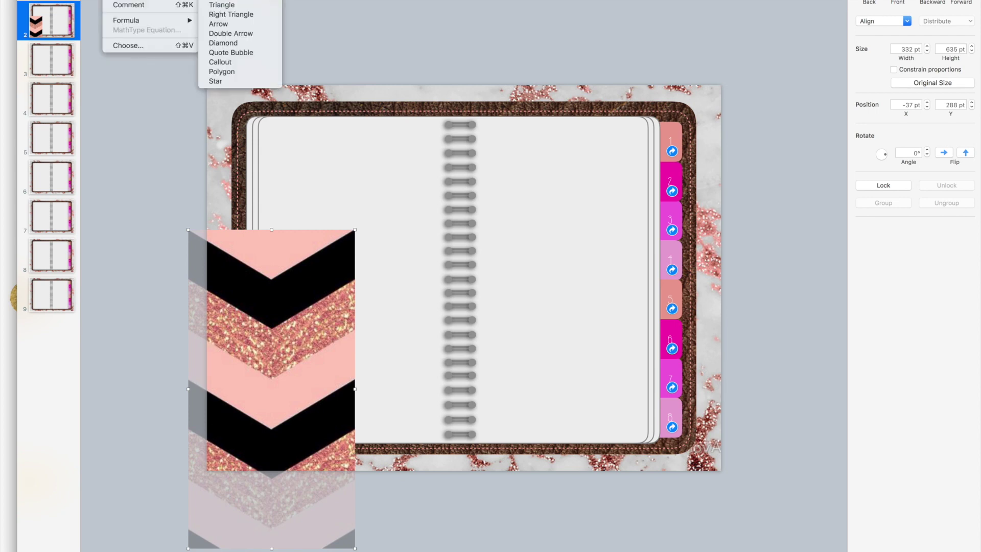
pyautogui.click(236, 0)
pyautogui.moveTo(477, 268); pyautogui.dragTo(505, 138)
# Stretch the rounded rectangle to about 341 by 647 pt so it covers the whole right-hand page
pyautogui.moveTo(504, 172); pyautogui.dragTo(545, 439)
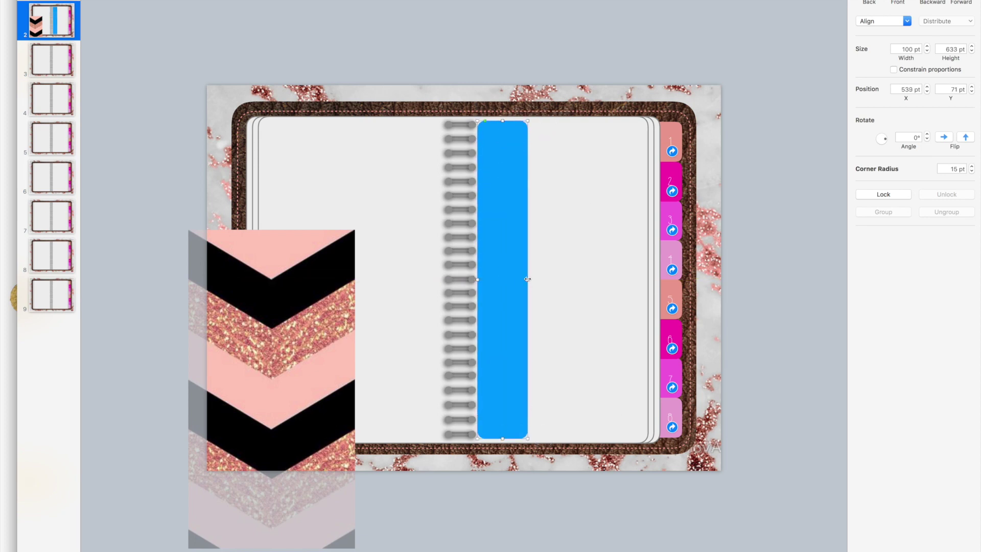
pyautogui.moveTo(528, 279); pyautogui.dragTo(649, 280)
pyautogui.moveTo(563, 123); pyautogui.dragTo(562, 118)
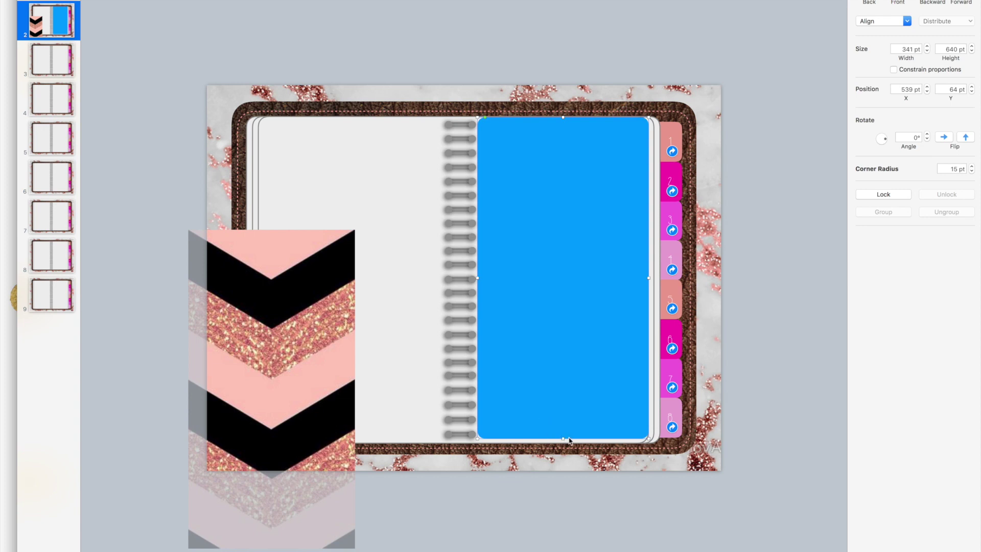
pyautogui.moveTo(563, 438); pyautogui.dragTo(563, 442)
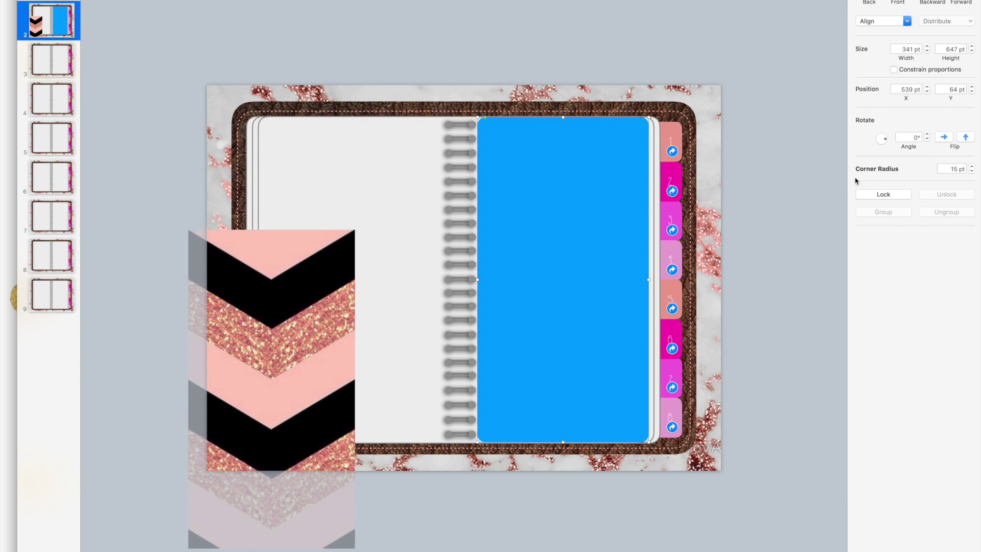
# Change the rounded rectangle's fill from a colour to Image Fill
pyautogui.click(871, 0)
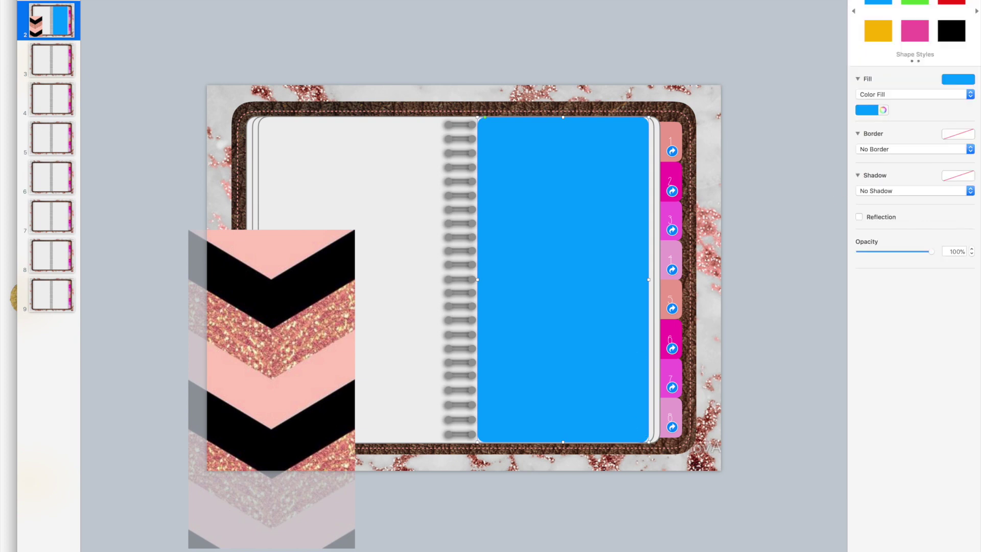
pyautogui.click(874, 97)
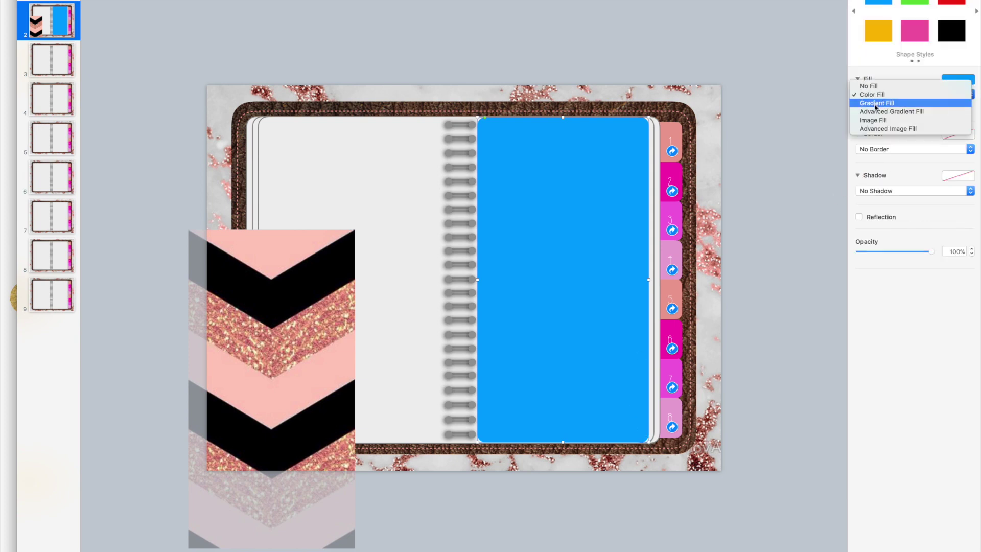
pyautogui.click(880, 120)
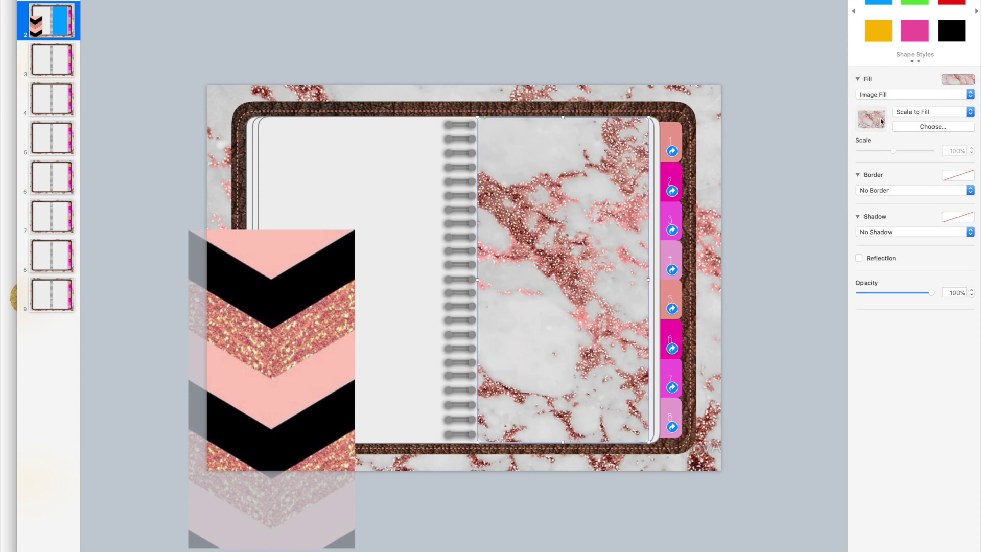
# Replace the rounded rectangle's image fill with "rose and black chevron.jpg" from the Desktop folder
pyautogui.click(920, 127)
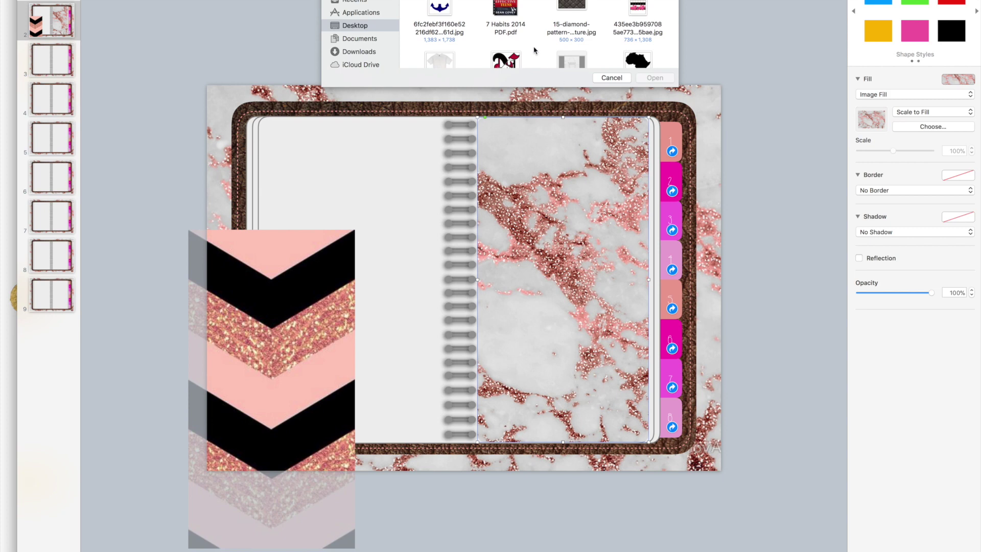
pyautogui.scroll(-15, 535, 50)
pyautogui.scroll(-10, 535, 50)
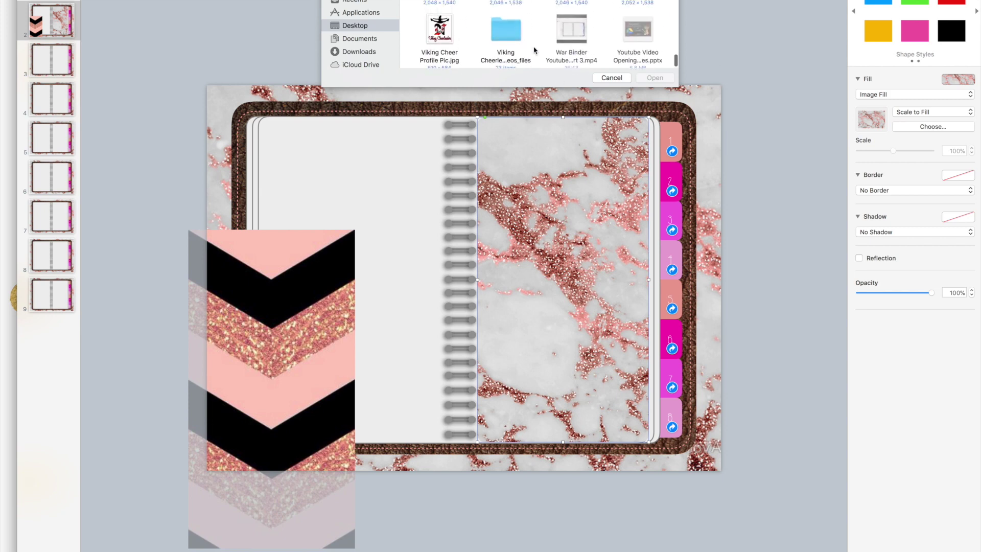
pyautogui.scroll(10, 535, 50)
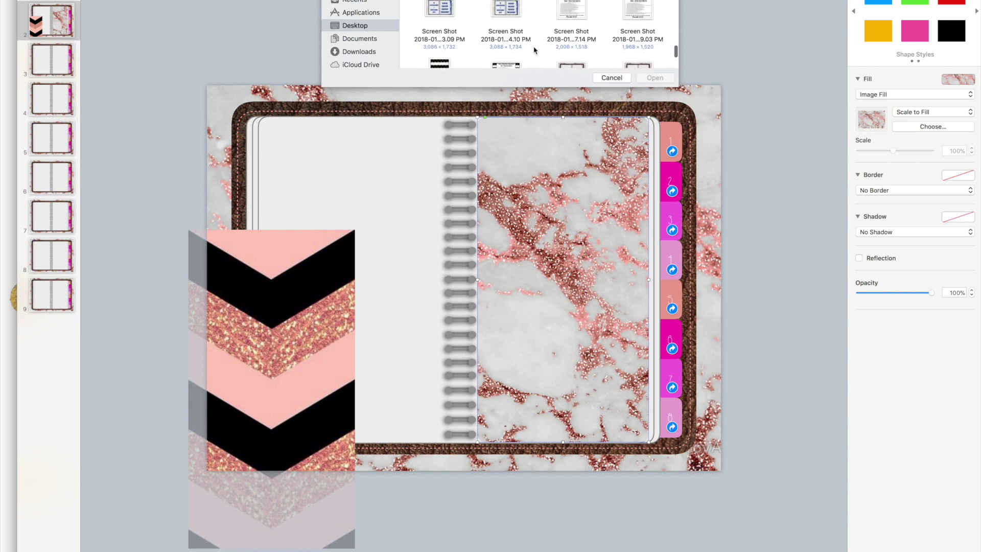
pyautogui.scroll(10, 535, 50)
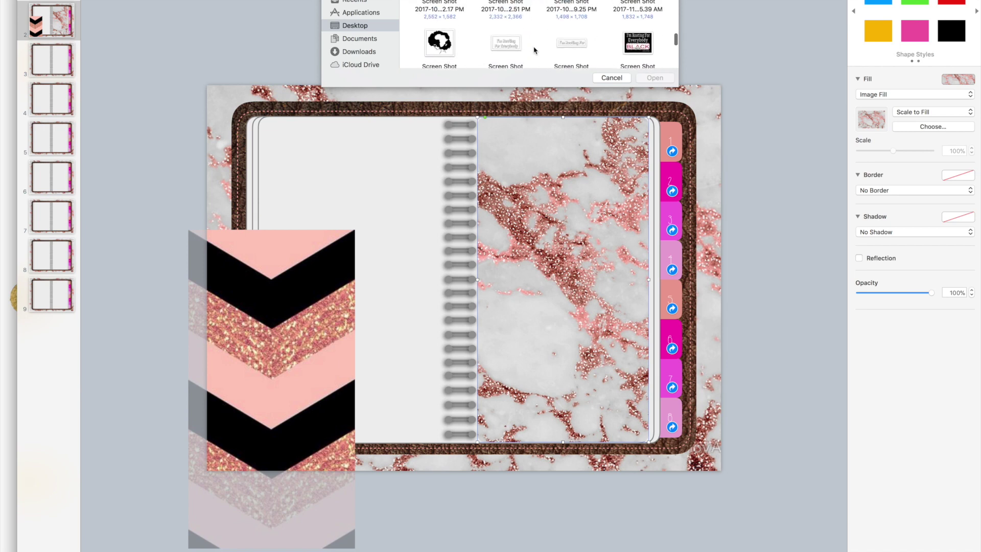
pyautogui.scroll(10, 535, 50)
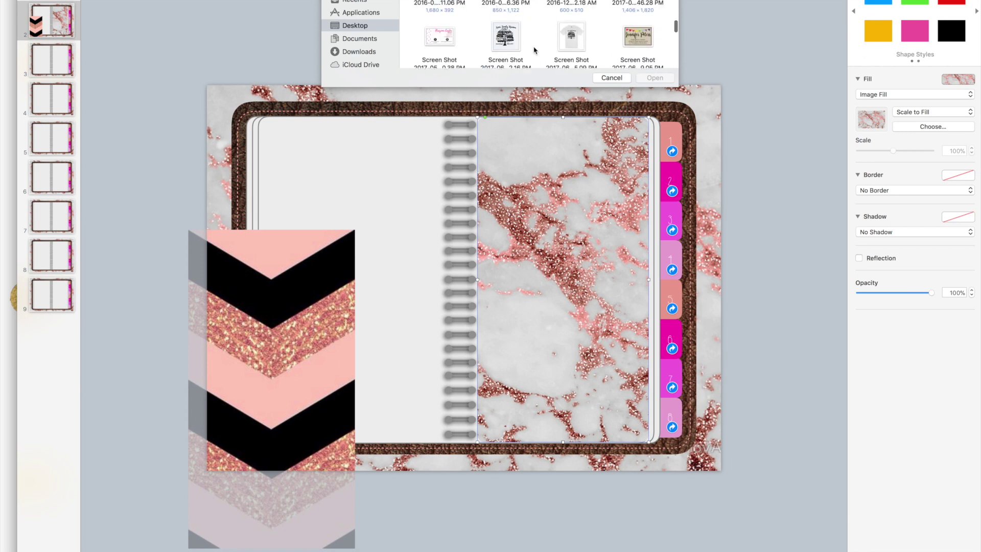
pyautogui.scroll(5, 535, 50)
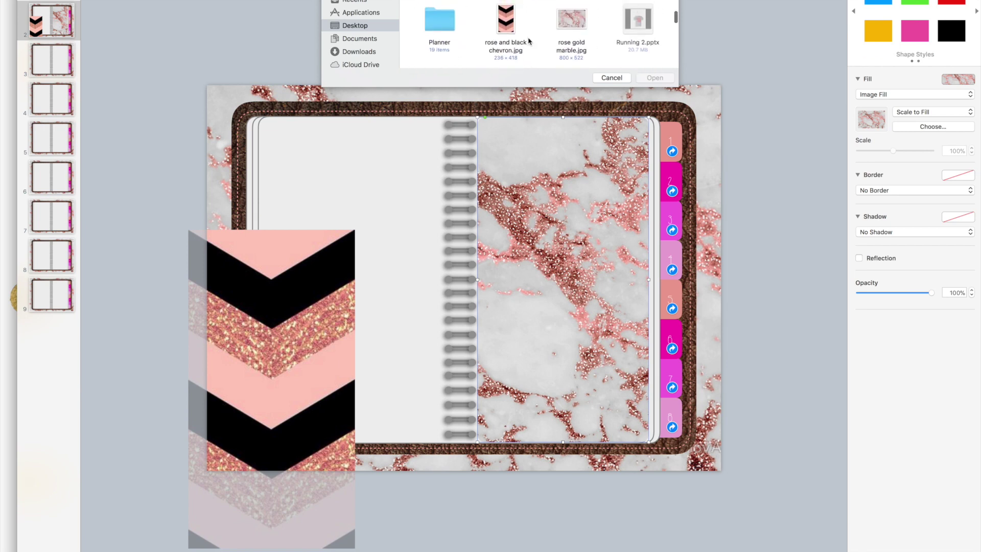
pyautogui.doubleClick(521, 39)
pyautogui.click(742, 218)
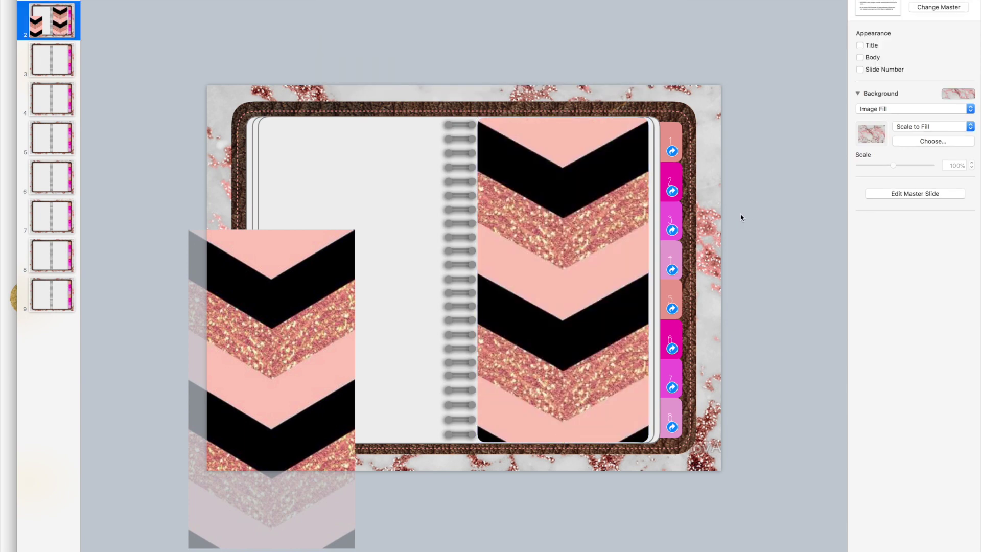
# Widen the chevron-filled rectangle slightly towards the page's right edge and delete the loose chevron image on the slide's lower left
pyautogui.click(573, 208)
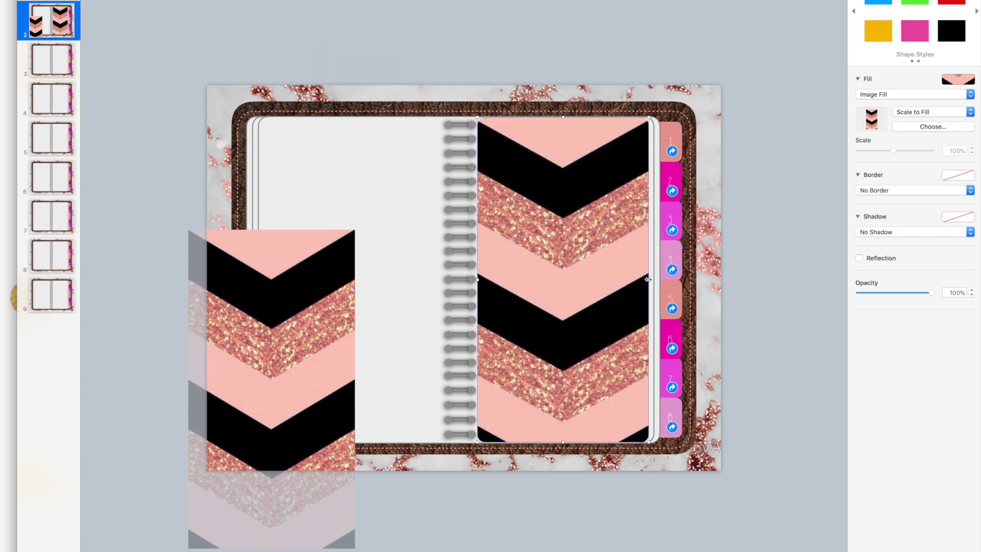
pyautogui.moveTo(647, 279); pyautogui.dragTo(653, 282)
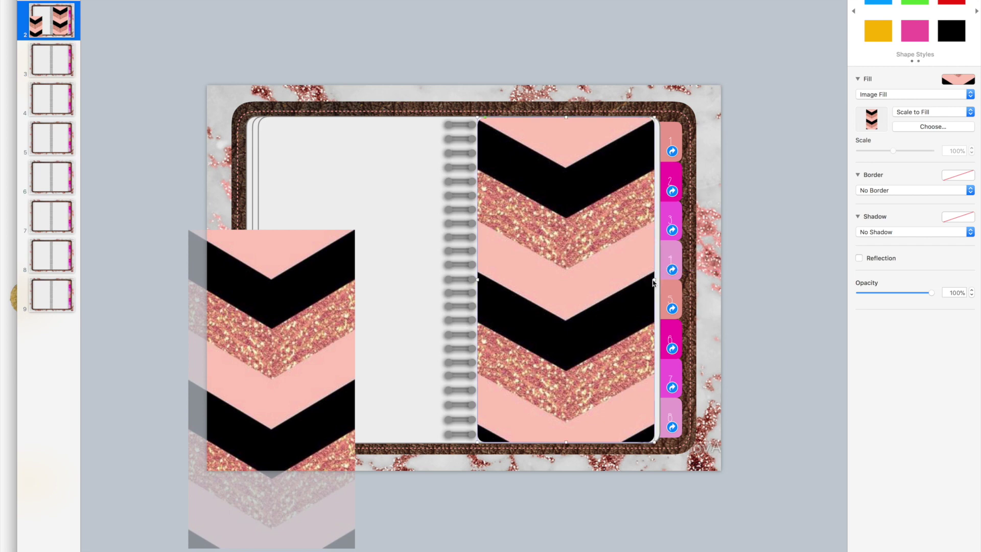
pyautogui.click(325, 245)
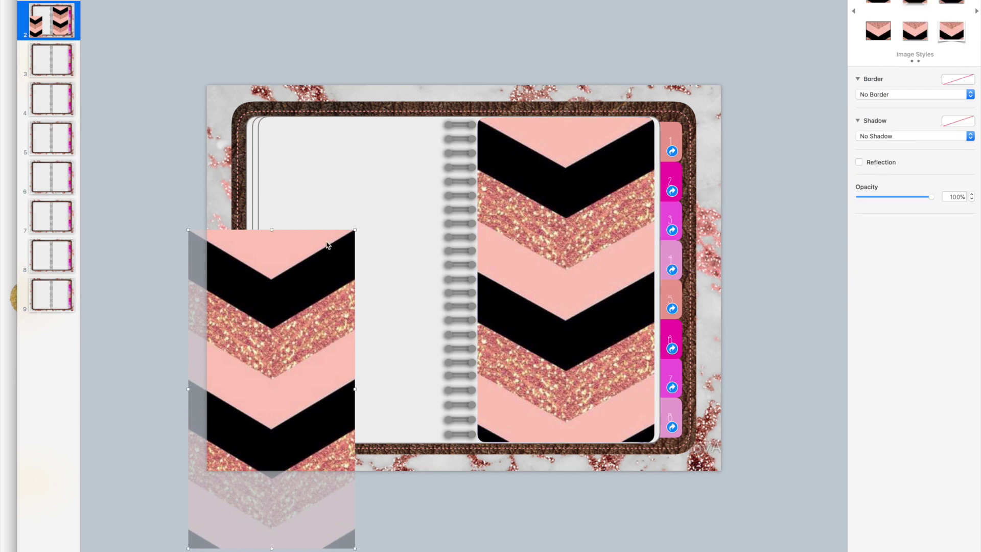
pyautogui.press('Delete')
# Add a line border in a thick brush-stroke style to the chevron-filled rectangle
pyautogui.click(532, 200)
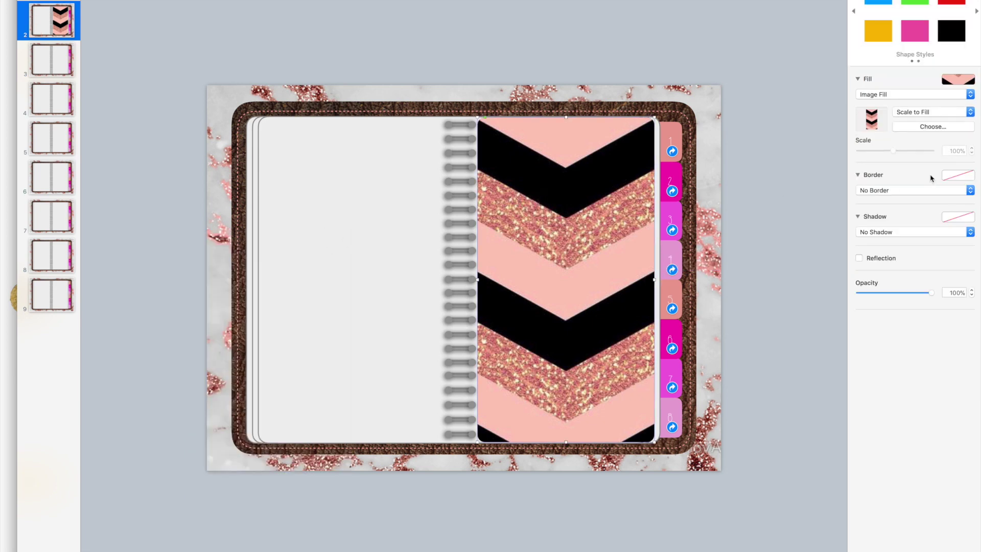
pyautogui.click(873, 175)
pyautogui.click(876, 175)
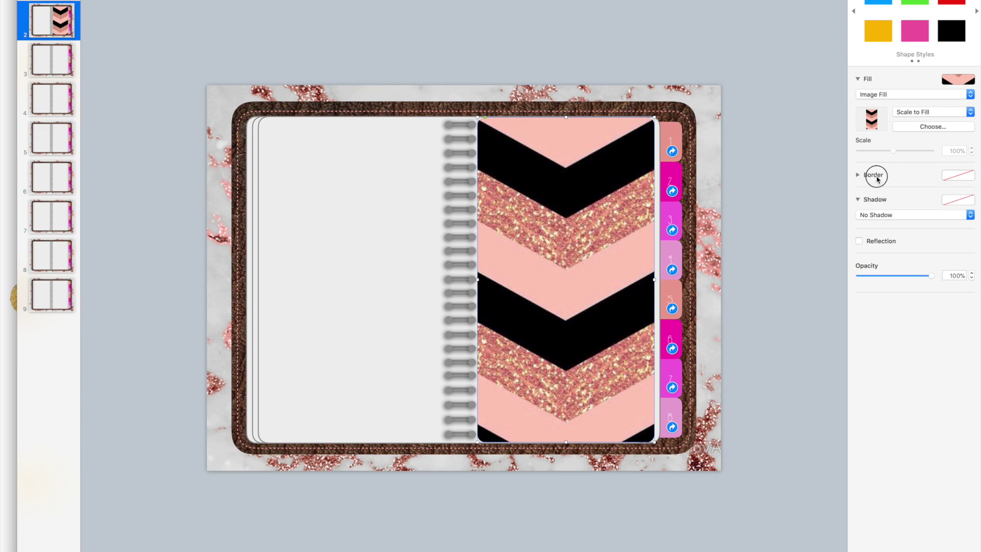
pyautogui.click(889, 191)
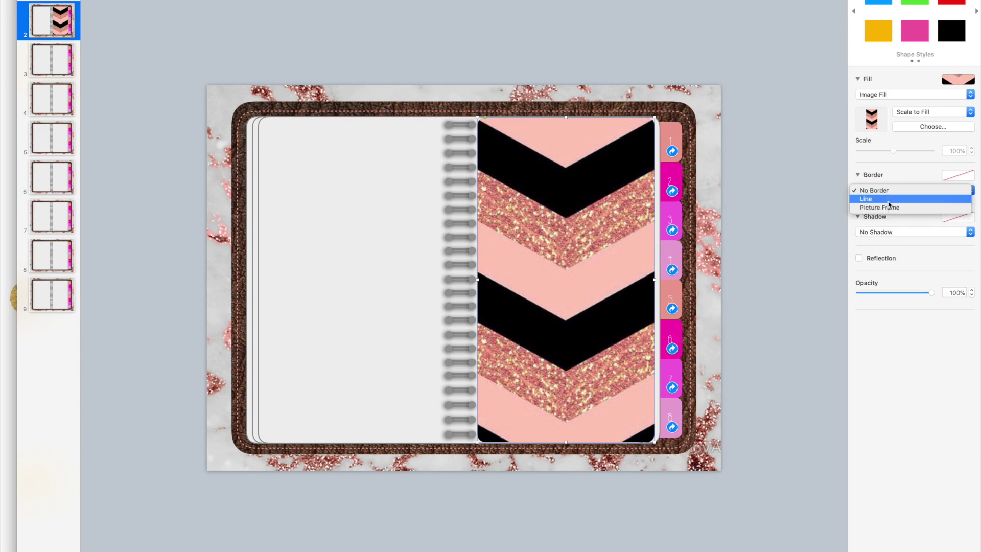
pyautogui.click(888, 200)
pyautogui.click(875, 207)
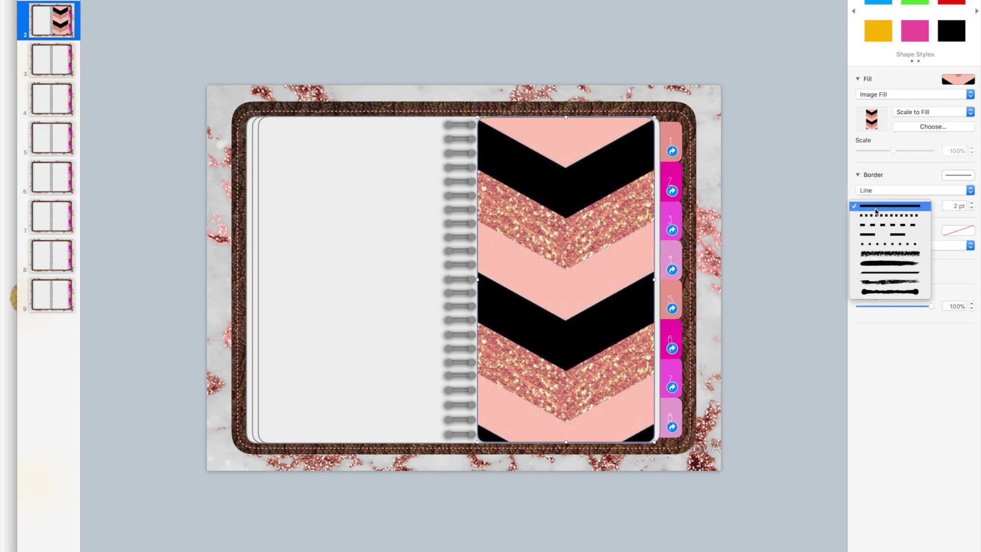
pyautogui.click(904, 264)
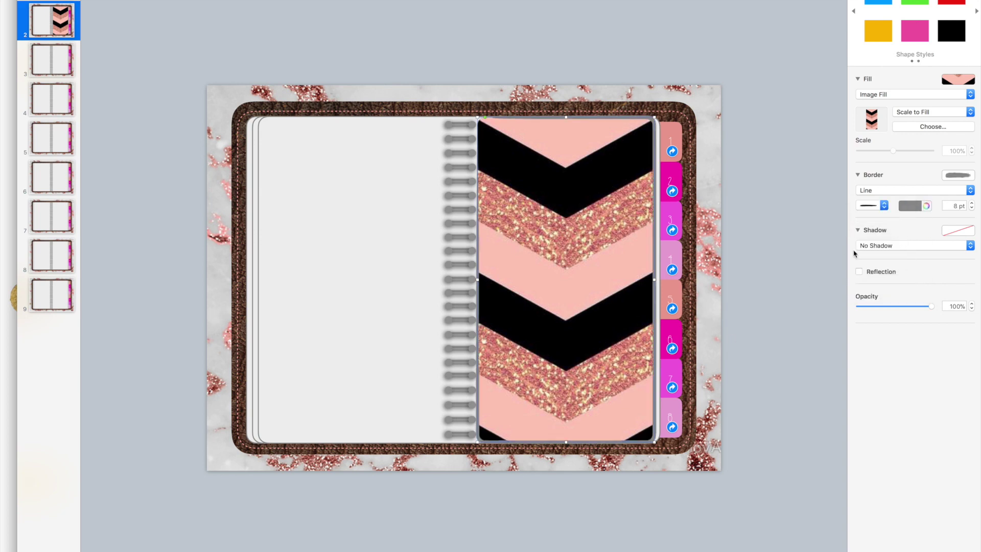
# Shrink and reposition the bordered chevron rectangle so it sits just inside the edges of the right-hand page
pyautogui.moveTo(654, 442); pyautogui.dragTo(646, 432)
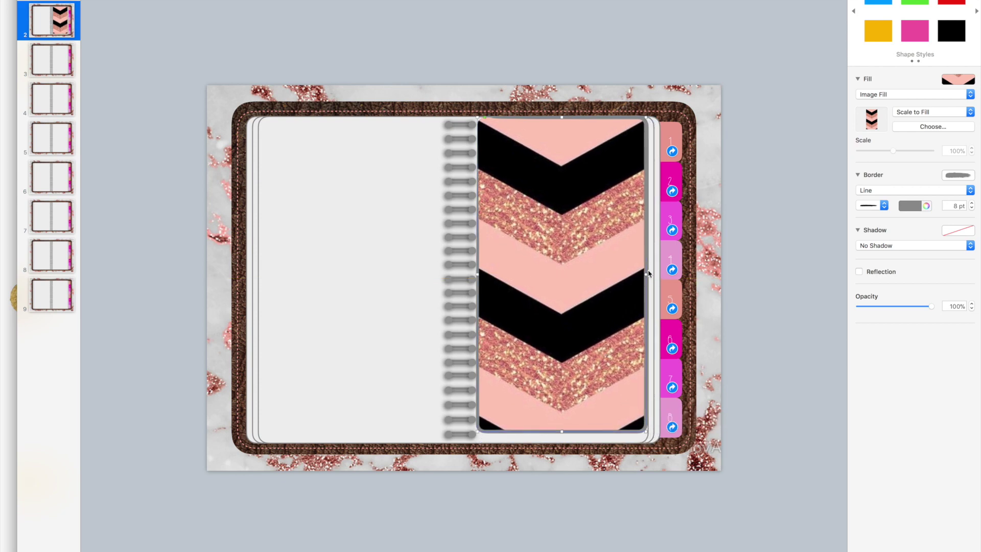
pyautogui.moveTo(646, 274); pyautogui.dragTo(602, 276)
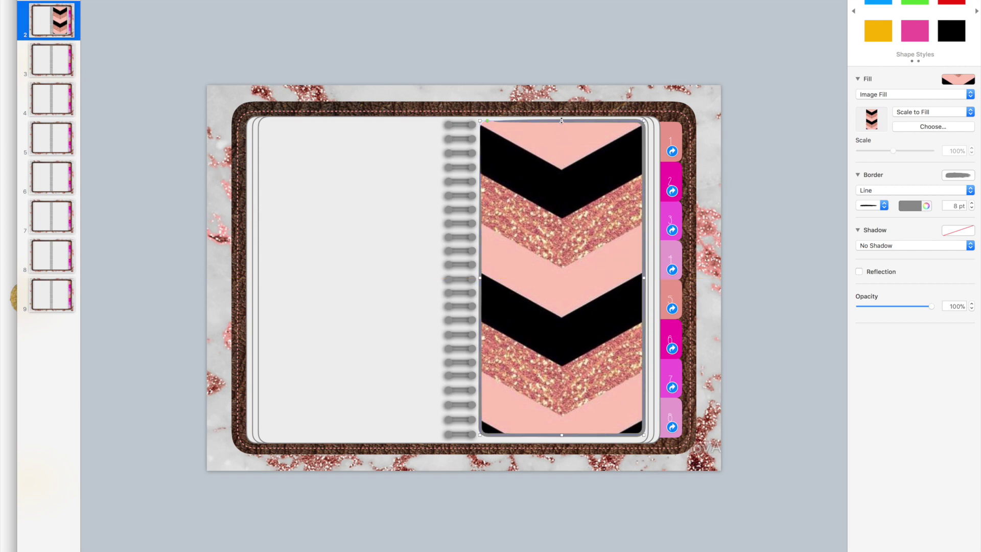
pyautogui.moveTo(561, 121); pyautogui.dragTo(562, 124)
pyautogui.click(766, 223)
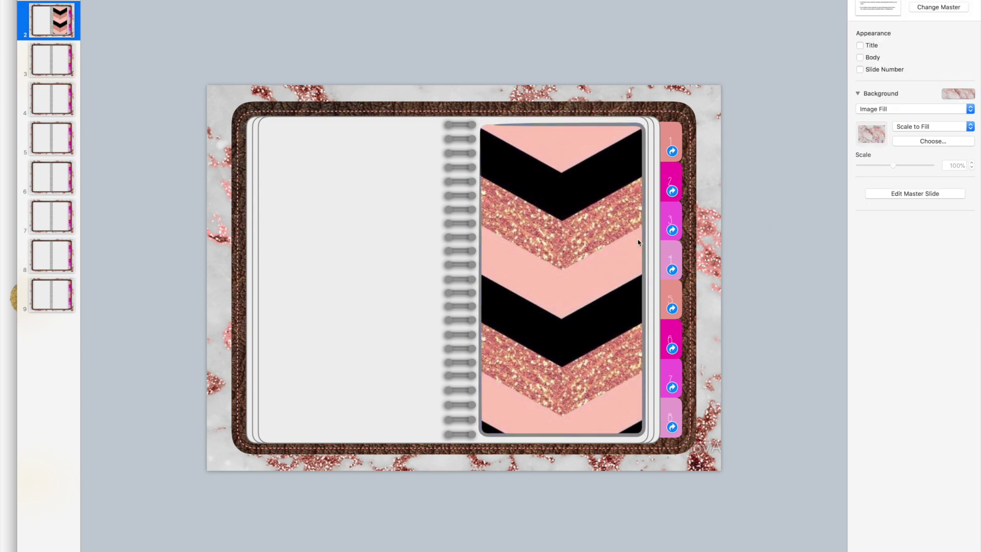
# Set the chevron rectangle's border colour to black using the Licorice pencil
pyautogui.click(638, 242)
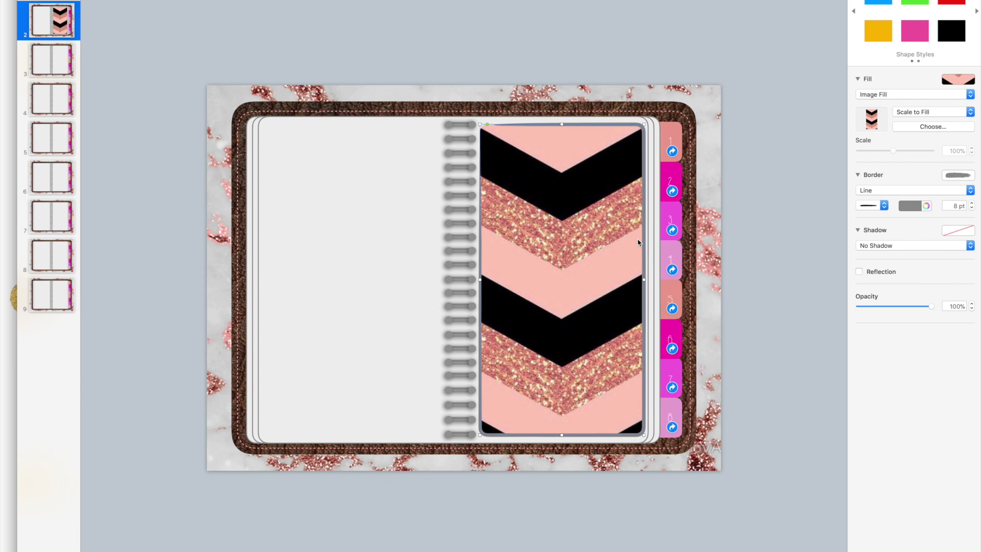
pyautogui.click(911, 205)
pyautogui.click(348, 218)
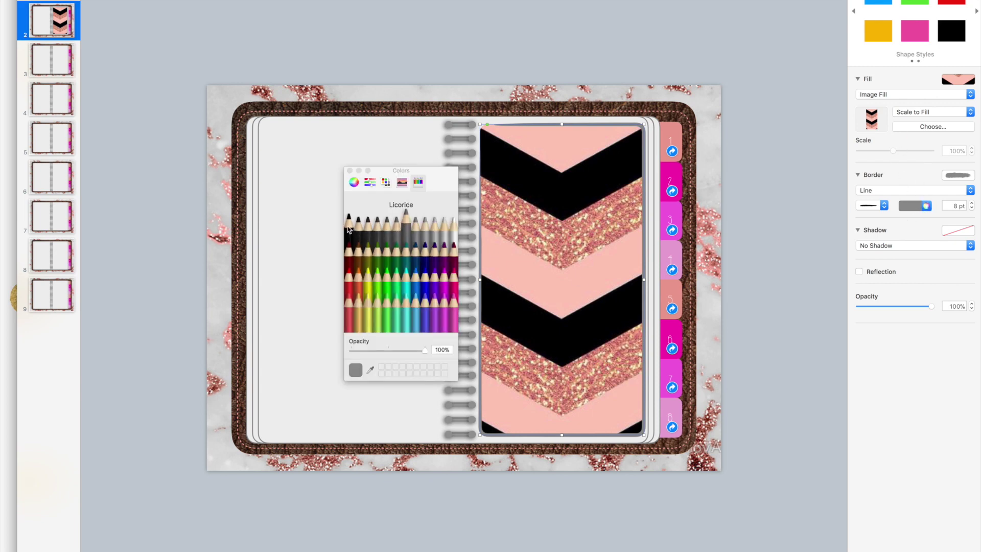
pyautogui.click(350, 170)
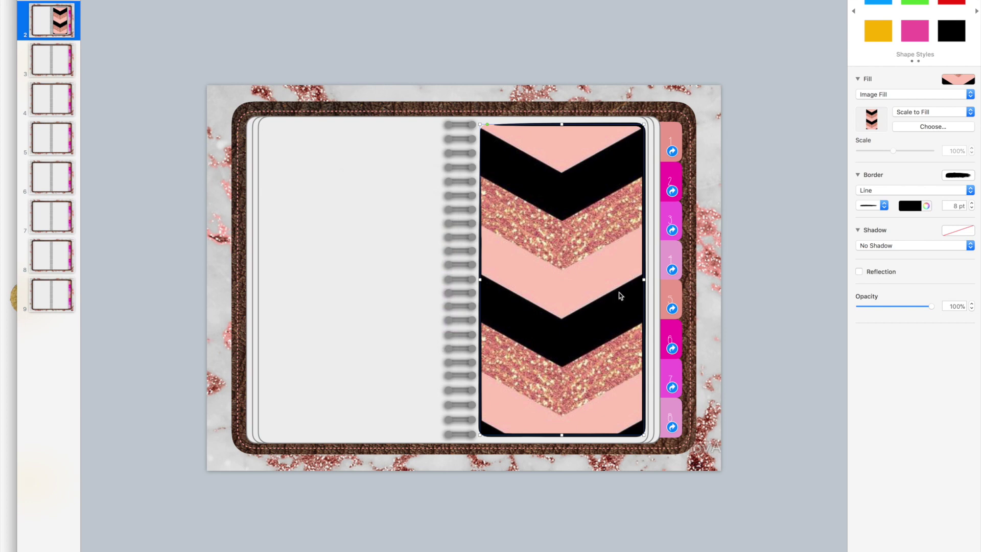
# Try a knobbed-end brush stroke and a rough chalk-like stroke as the chevron rectangle's border style
pyautogui.click(884, 206)
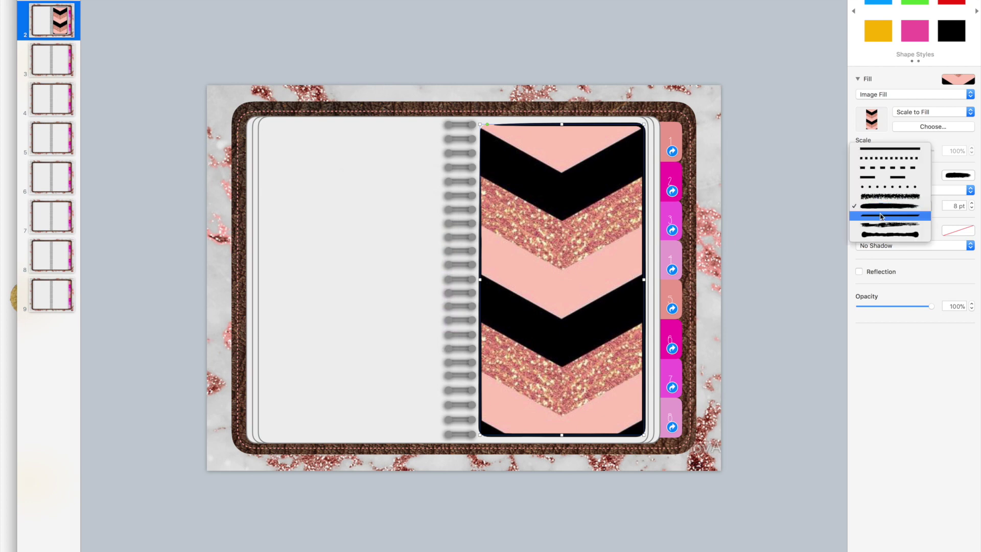
pyautogui.click(886, 238)
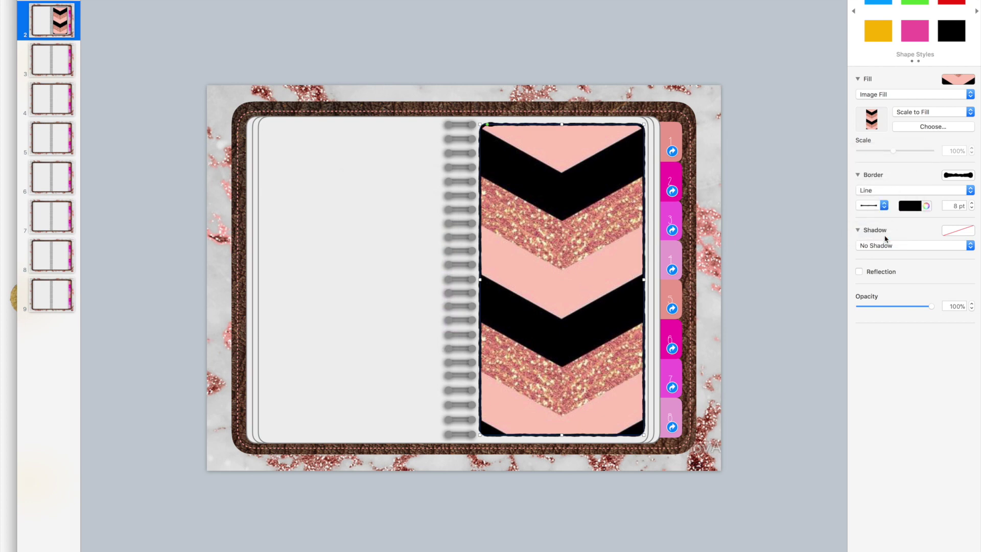
pyautogui.click(777, 208)
pyautogui.click(582, 194)
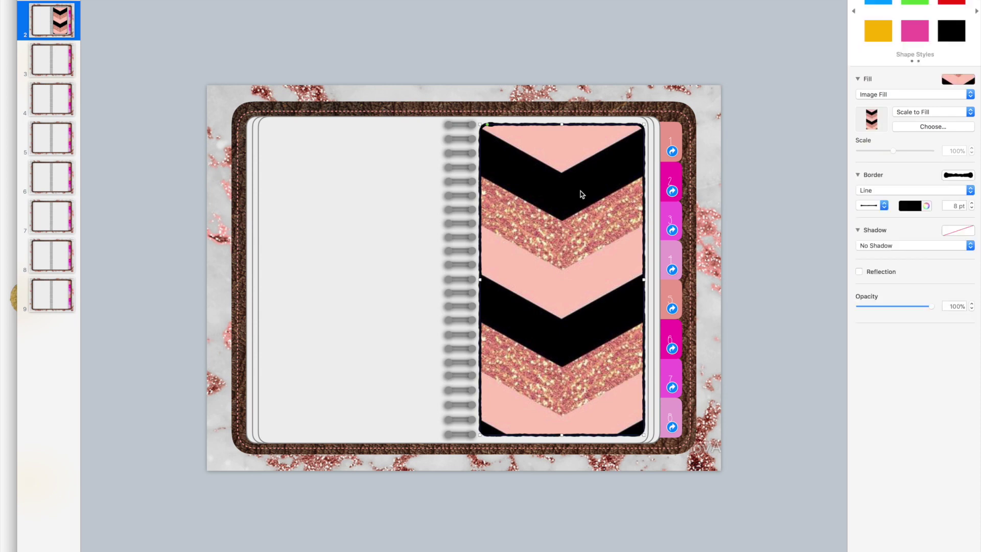
pyautogui.click(883, 205)
pyautogui.click(887, 171)
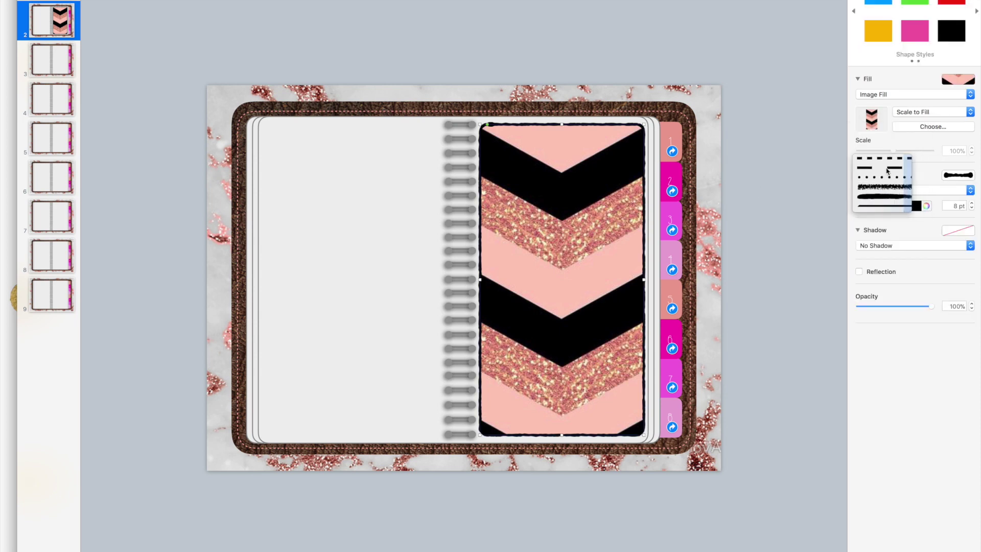
# Change the chevron rectangle's border style to a plain solid line
pyautogui.click(878, 205)
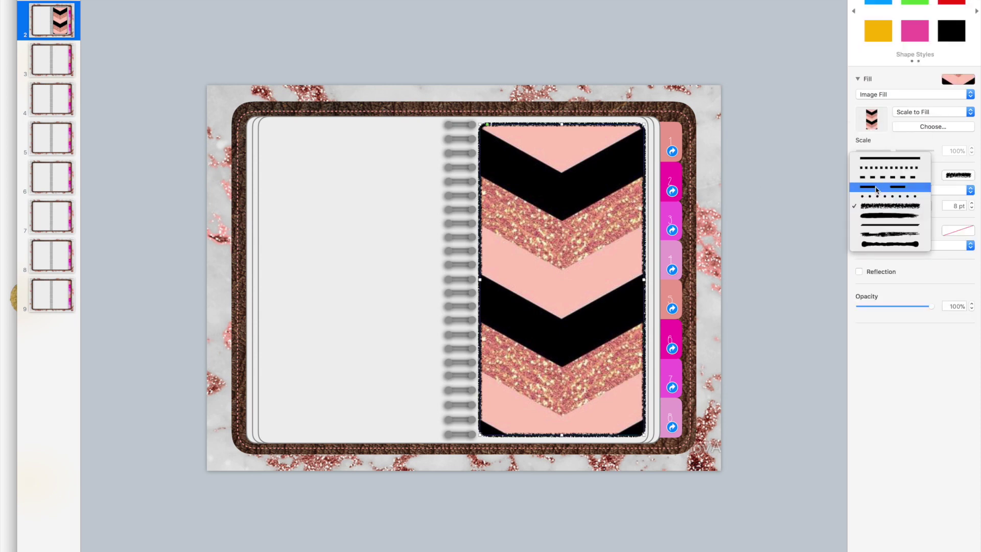
pyautogui.click(884, 159)
pyautogui.click(744, 178)
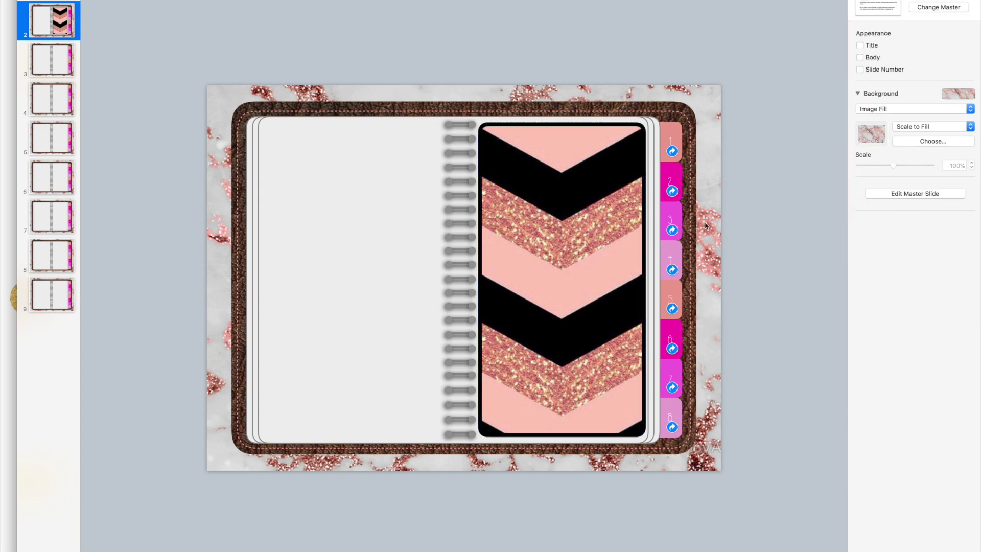
# Extend the chevron rectangle's upper and lower edges slightly so it fills more of the page's height
pyautogui.click(542, 143)
pyautogui.moveTo(561, 128); pyautogui.dragTo(561, 125)
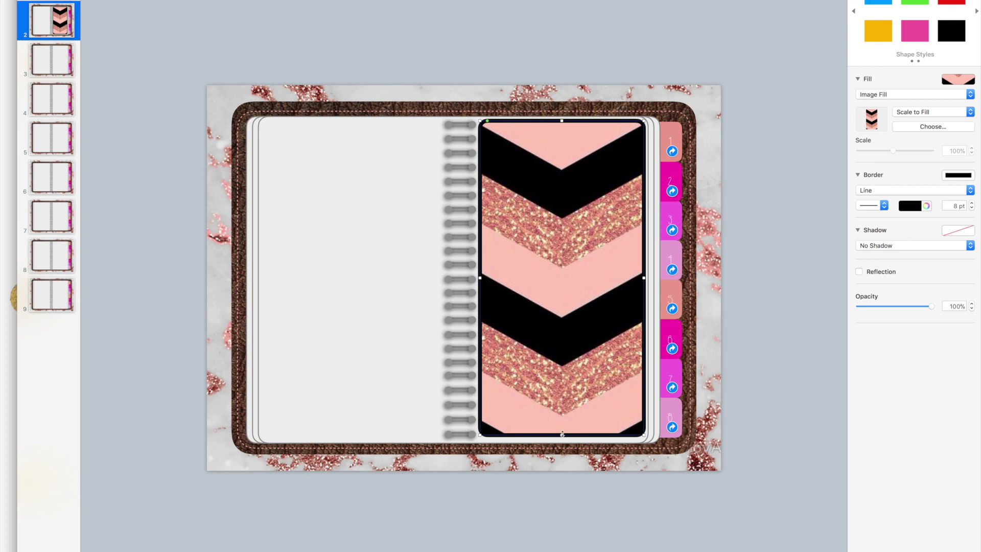
pyautogui.moveTo(562, 434); pyautogui.dragTo(562, 438)
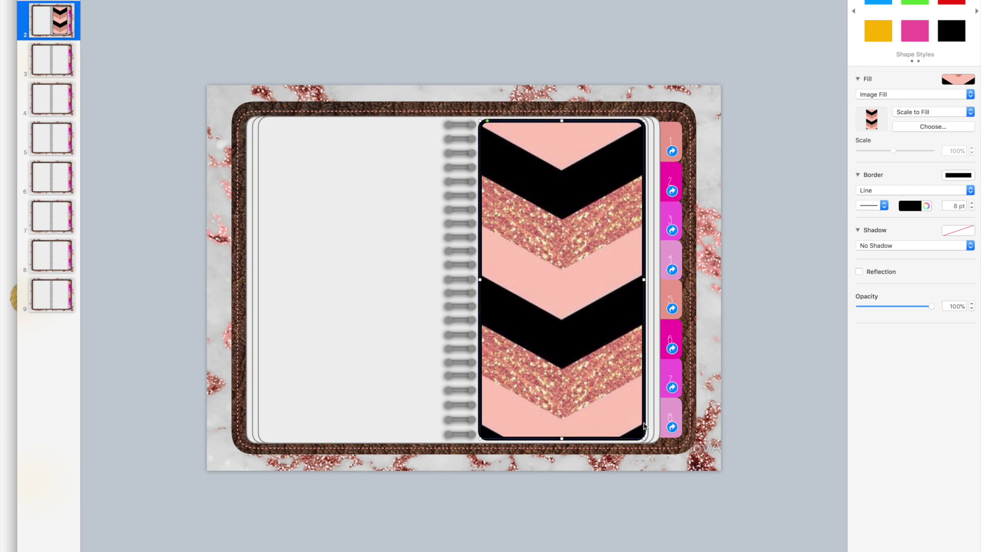
pyautogui.click(747, 398)
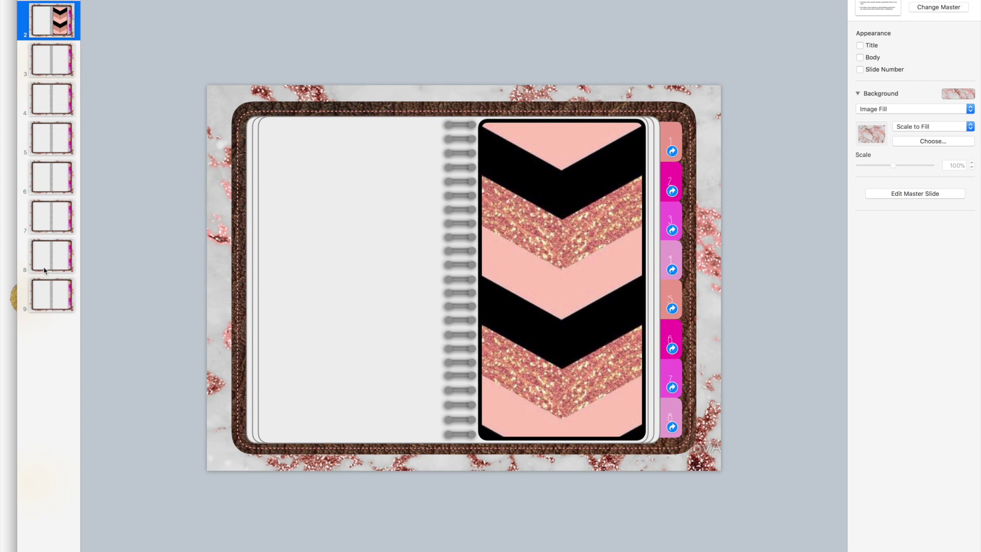
pyautogui.click(45, 310)
pyautogui.click(44, 313)
pyautogui.click(53, 320)
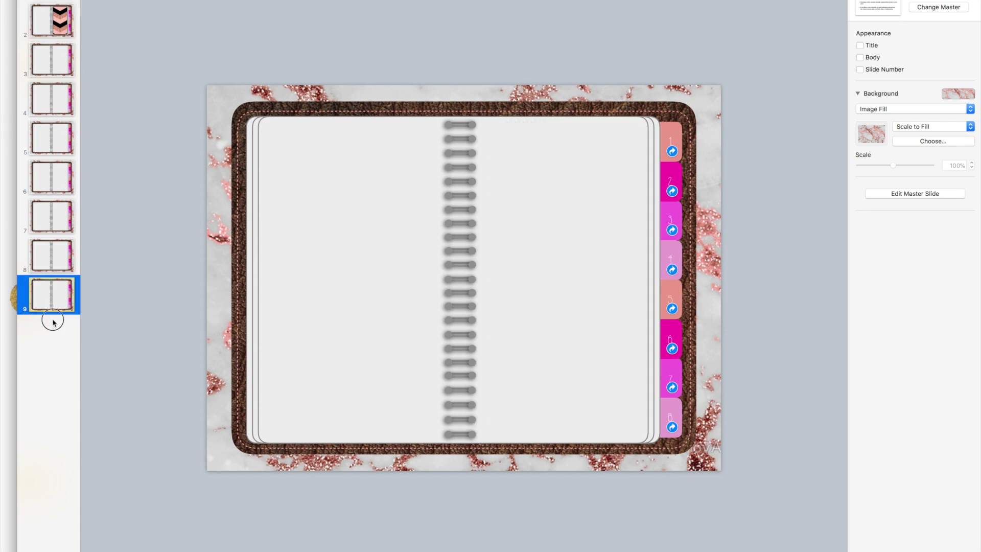
# Add a new slide after slide 2 and delete its title and body placeholders
pyautogui.click(64, 32)
pyautogui.click(115, 0)
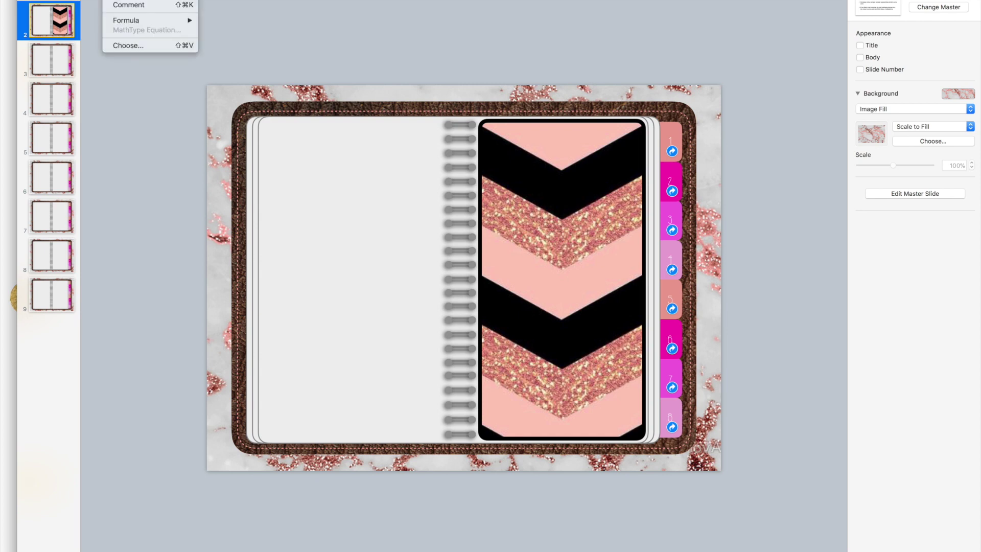
pyautogui.moveTo(142, 0)
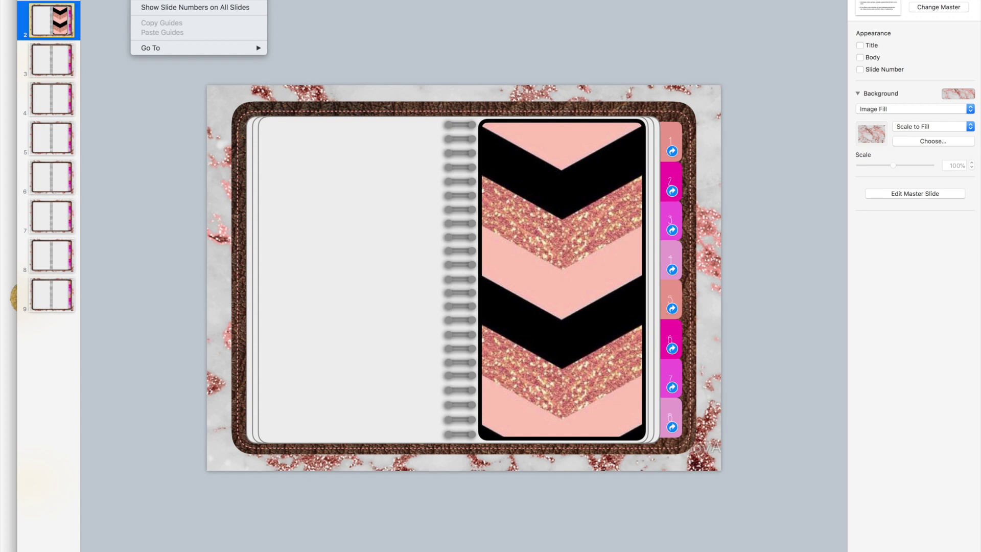
pyautogui.click(169, 1)
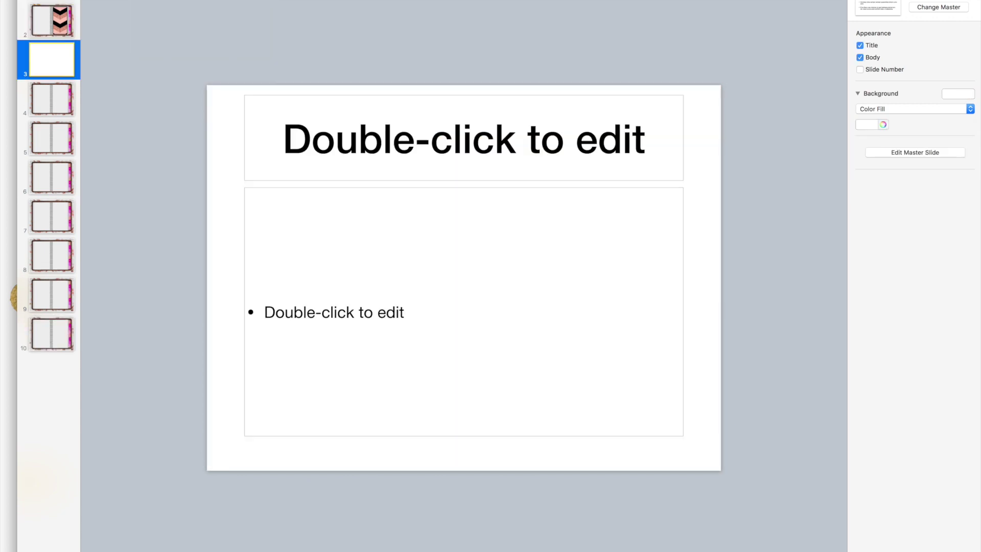
pyautogui.moveTo(225, 96); pyautogui.dragTo(509, 436)
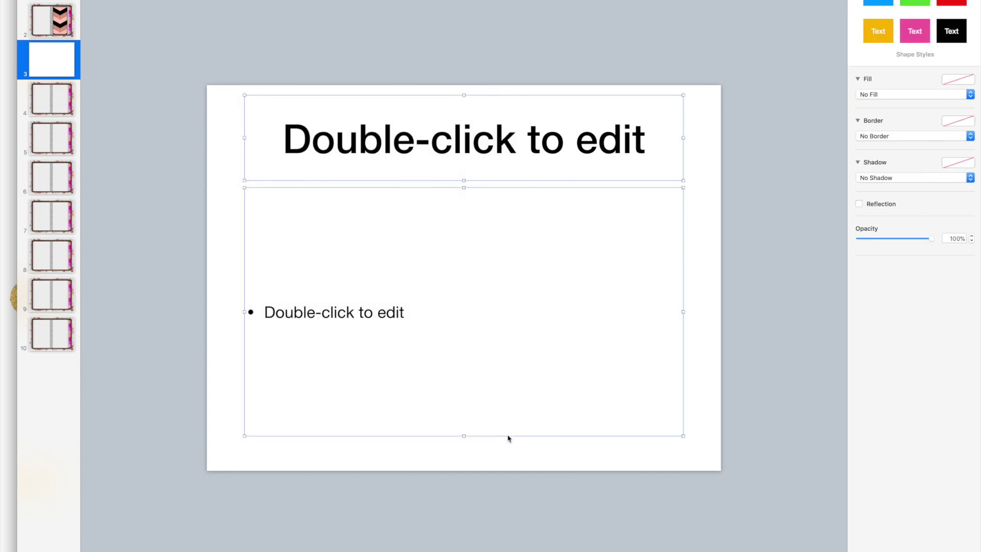
pyautogui.press('BackSpace')
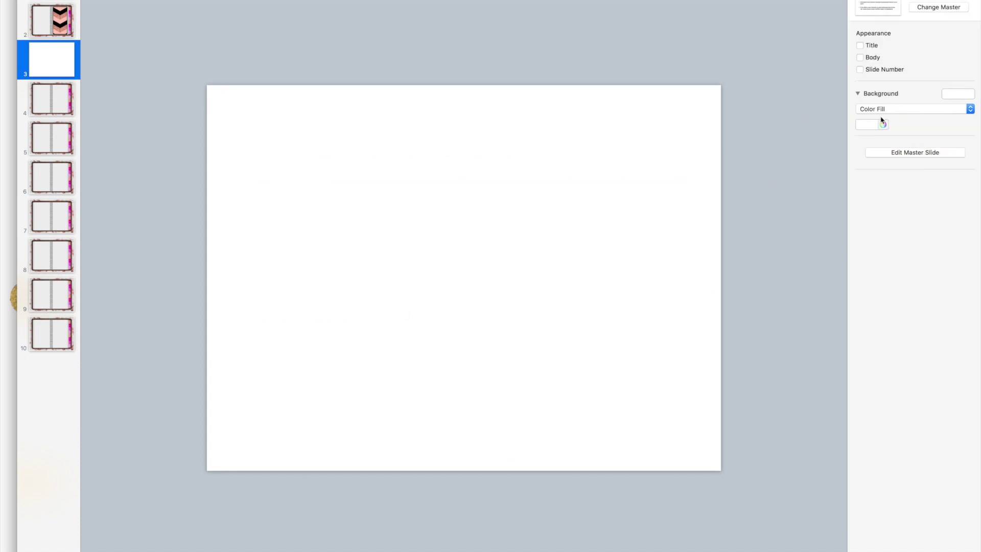
# Fill slide 3's background with the rose gold marble image and copy all of slide 4's binder and tab objects onto it
pyautogui.click(882, 109)
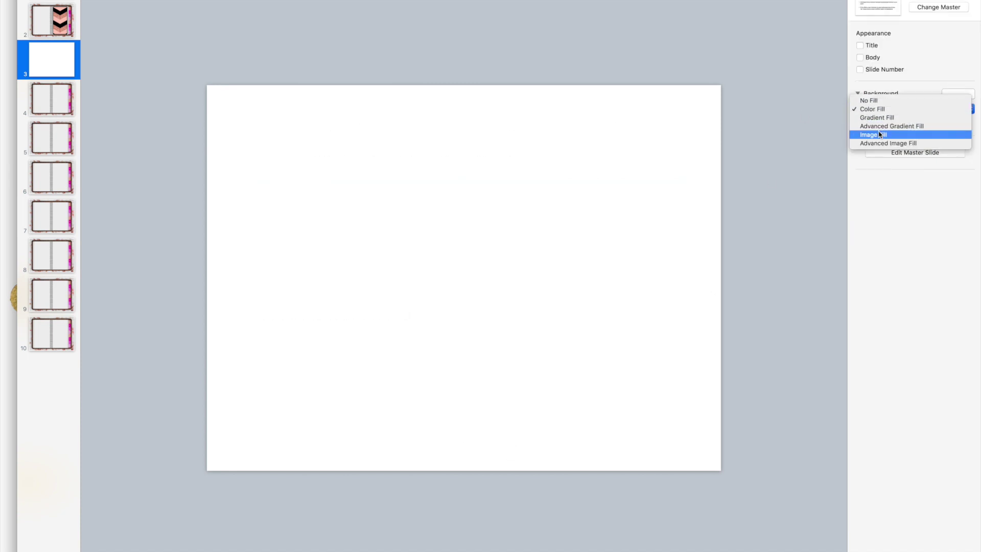
pyautogui.click(882, 133)
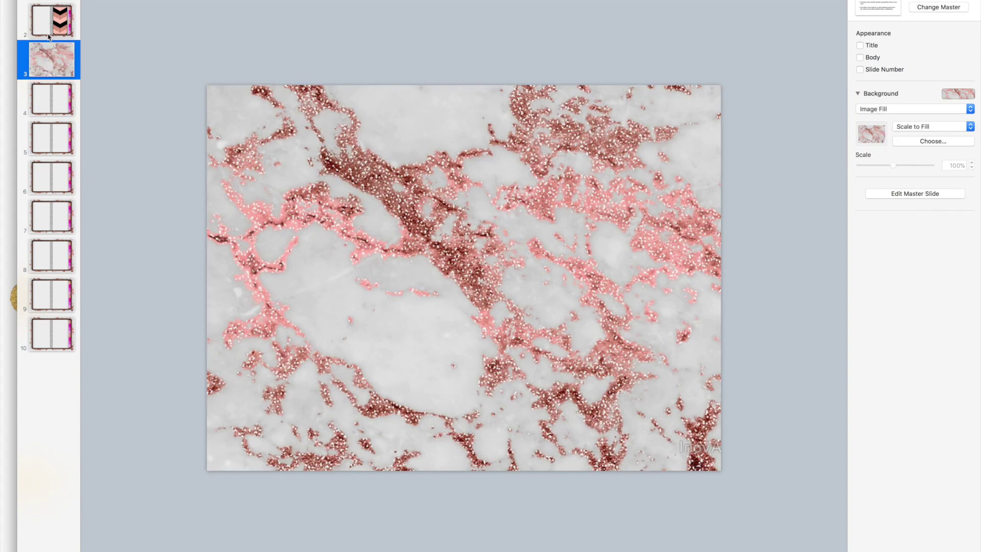
pyautogui.click(59, 95)
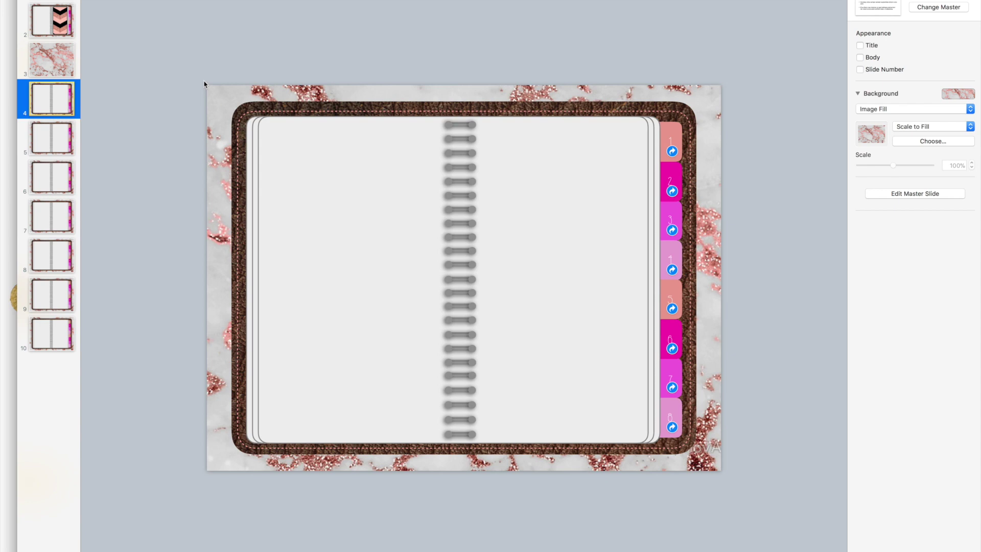
pyautogui.moveTo(207, 87); pyautogui.dragTo(753, 509)
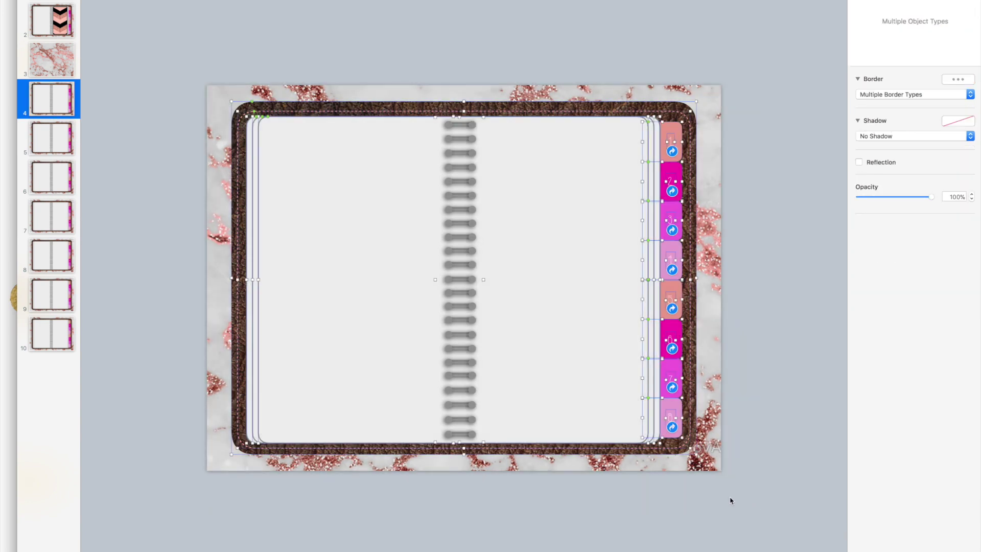
pyautogui.click(70, 62)
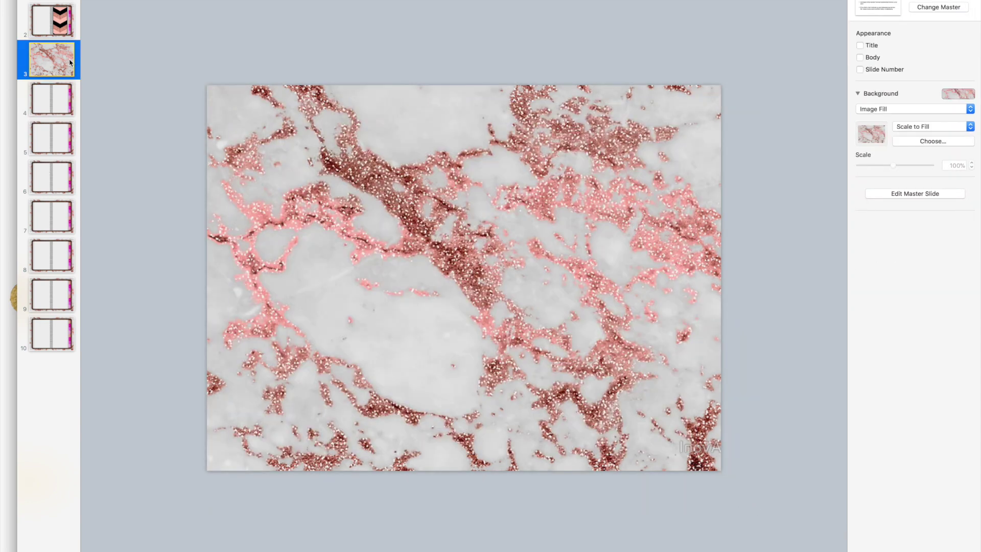
pyautogui.press('super+v')
pyautogui.click(141, 26)
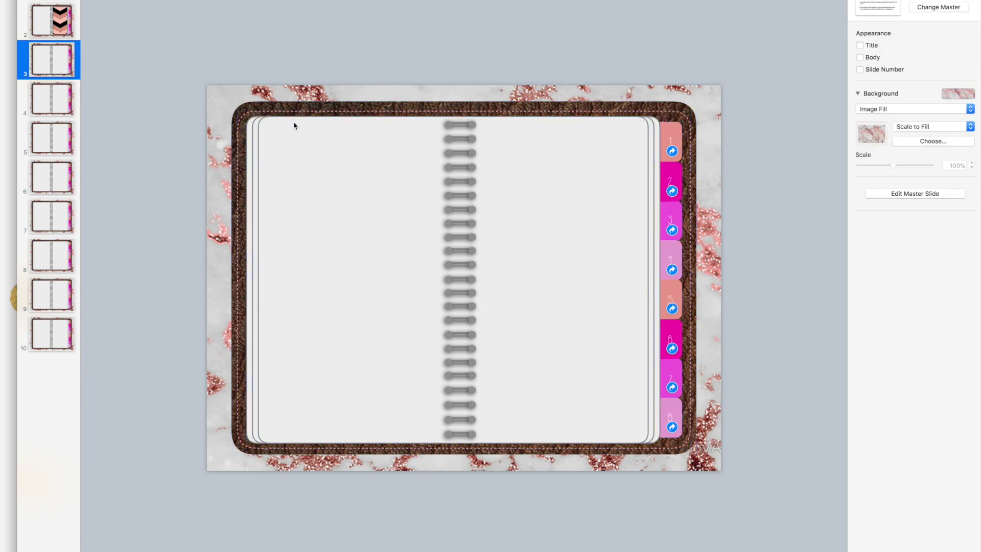
# Switch to Chrome and search Google Images for lined paper
pyautogui.click(978, 550)
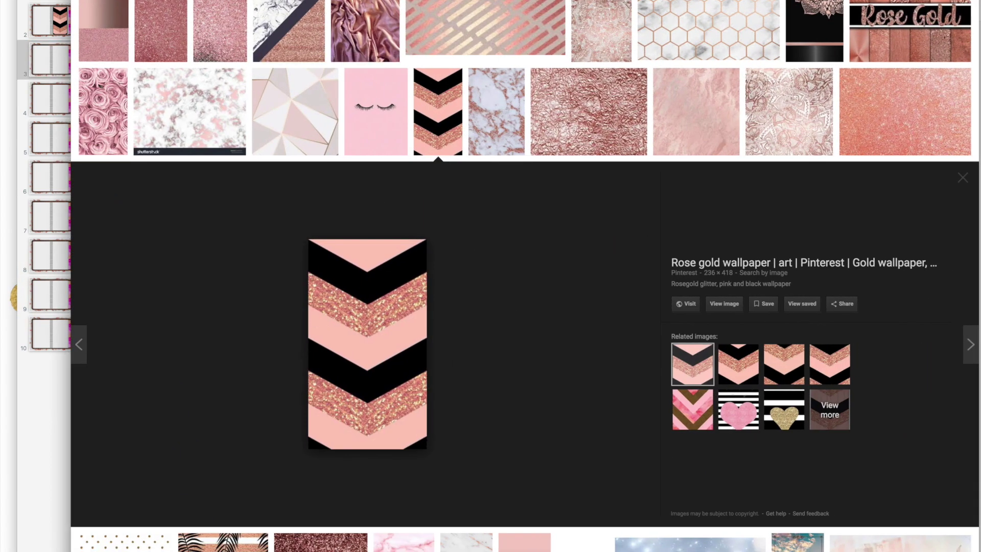
pyautogui.write('lined pa')
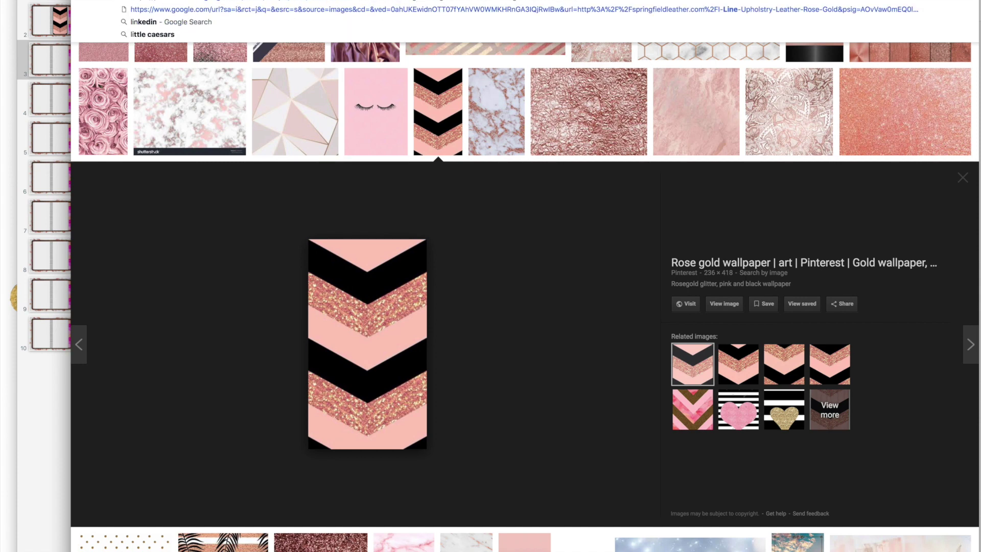
pyautogui.write('p')
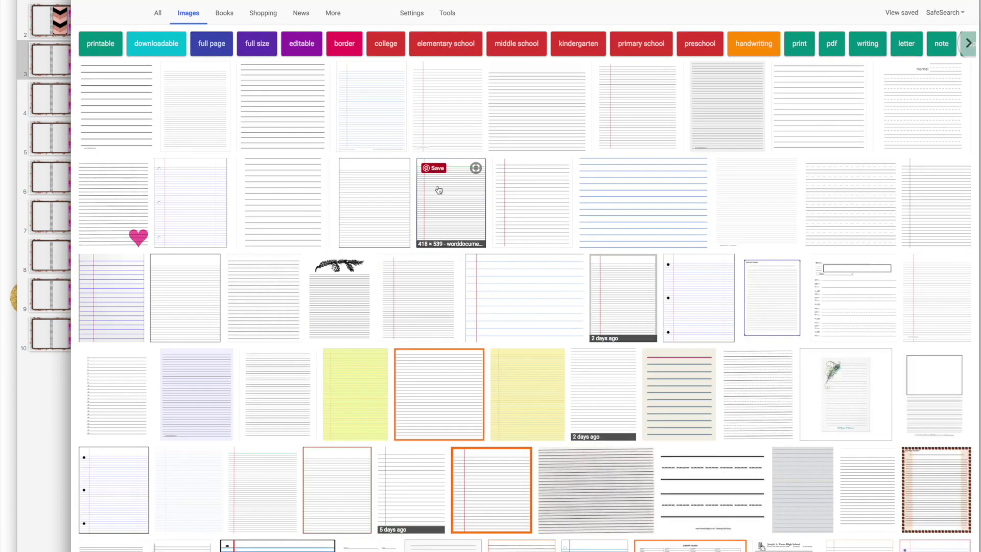
# Open the Lined Paper Template result with the red margin line and save its image to the Desktop as a PNG
pyautogui.click(440, 190)
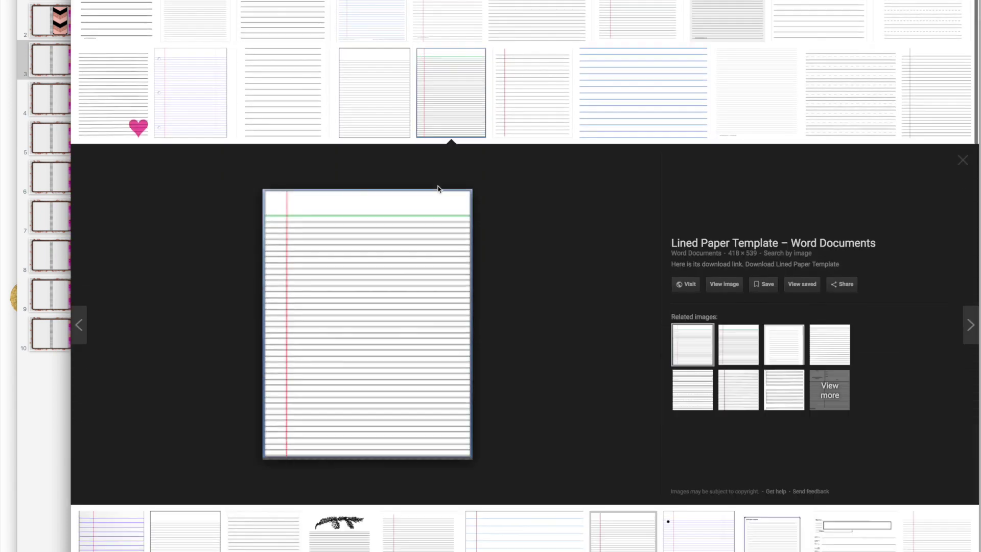
pyautogui.moveTo(418, 253); pyautogui.dragTo(705, 296)
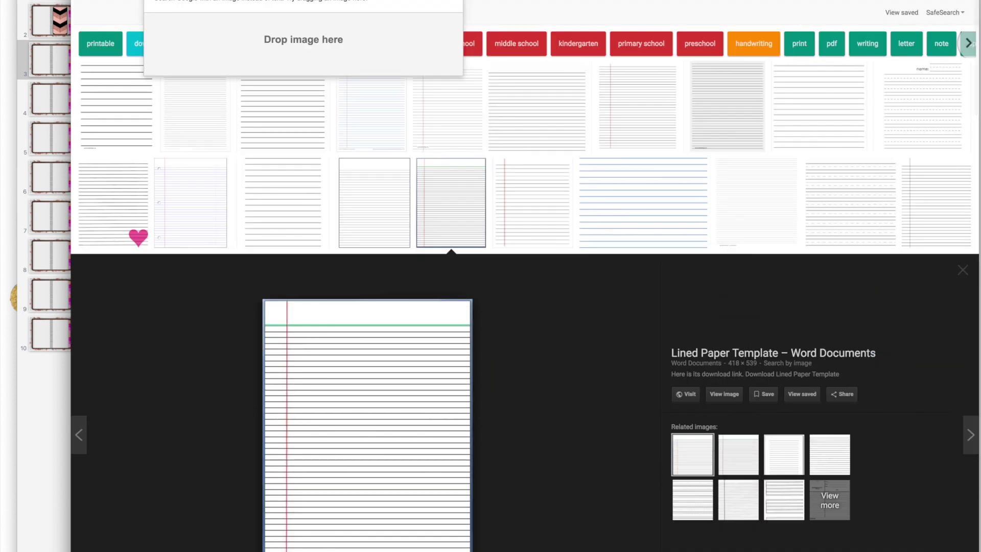
pyautogui.scroll(-2, 946, 306)
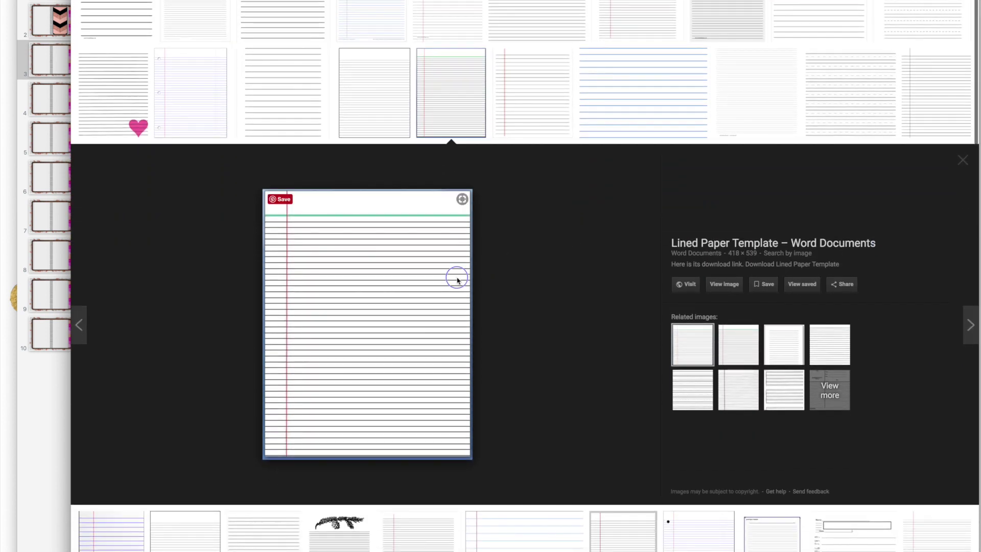
pyautogui.rightClick(457, 277)
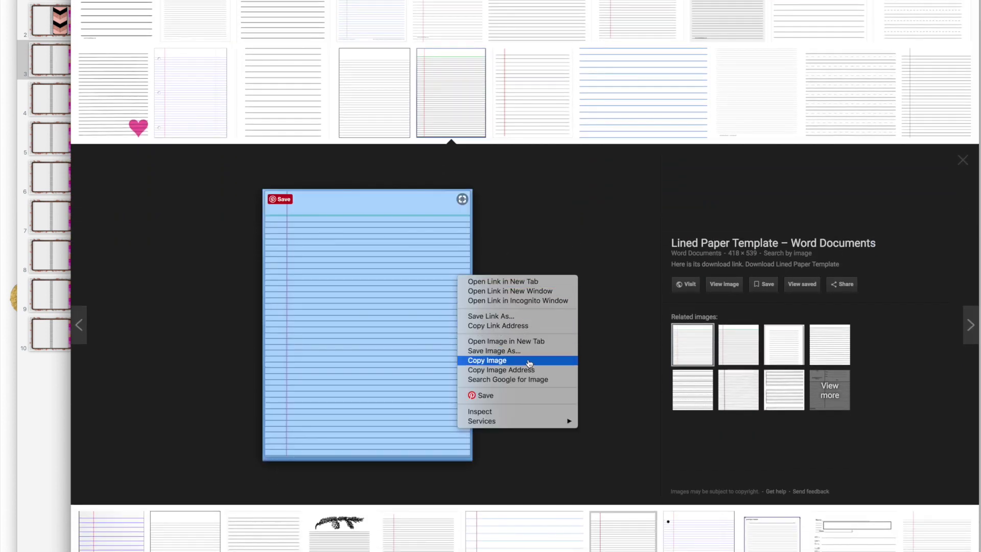
pyautogui.click(521, 355)
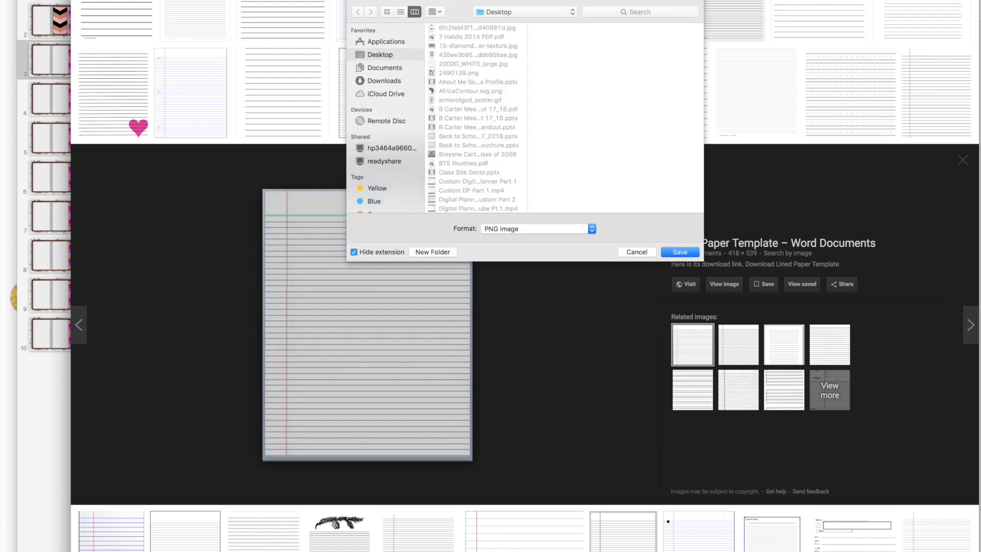
pyautogui.press('Return')
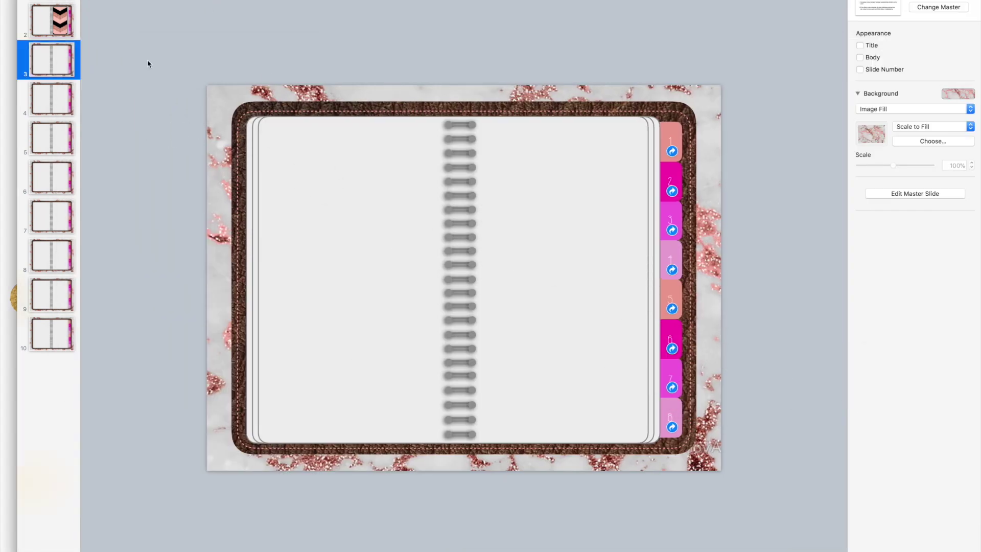
# In Keynote, insert a rounded rectangle on slide 3 and size it to cover the binder's right-hand page
pyautogui.click(115, 0)
pyautogui.moveTo(127, 0)
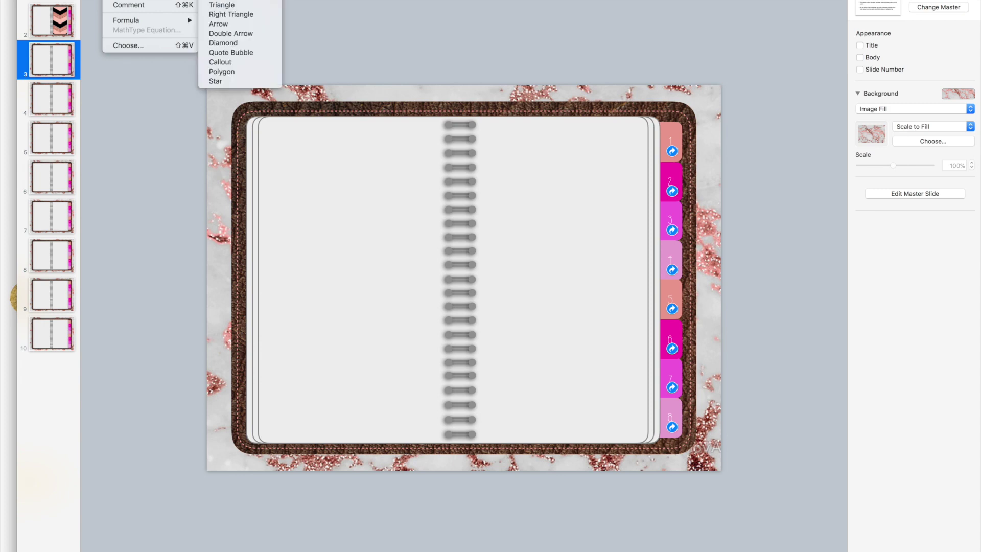
pyautogui.click(229, 0)
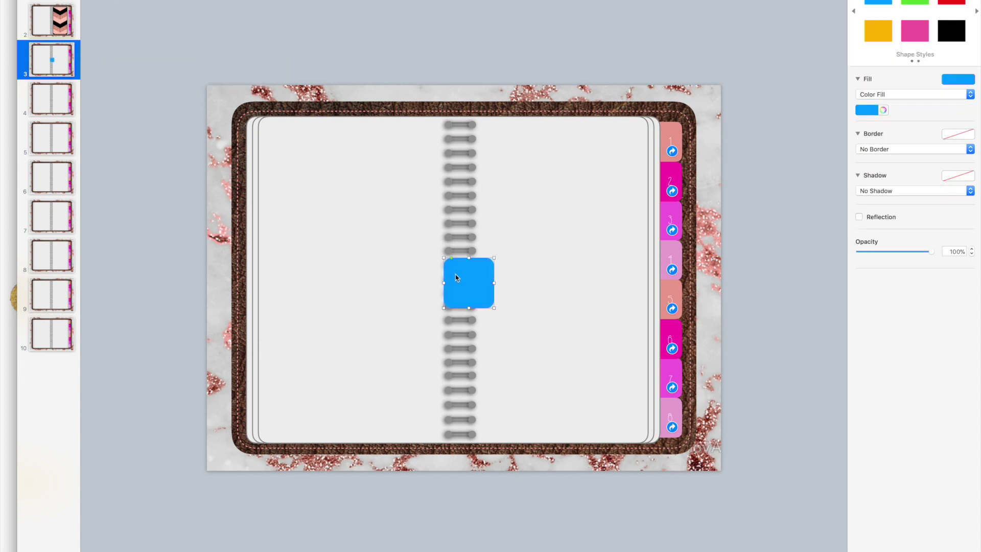
pyautogui.moveTo(456, 277); pyautogui.dragTo(489, 139)
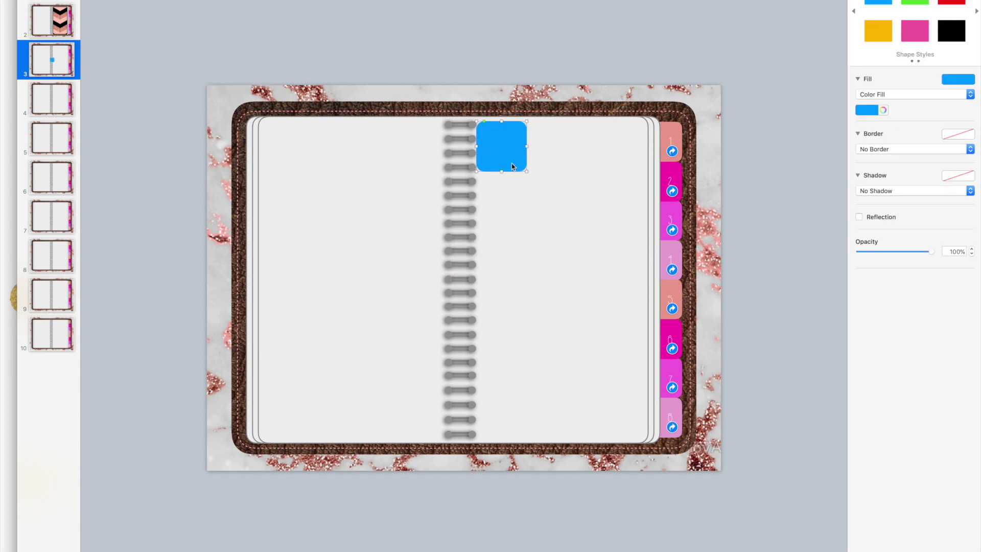
pyautogui.moveTo(527, 167); pyautogui.dragTo(645, 440)
pyautogui.moveTo(505, 124); pyautogui.dragTo(492, 114)
pyautogui.moveTo(530, 173); pyautogui.dragTo(530, 174)
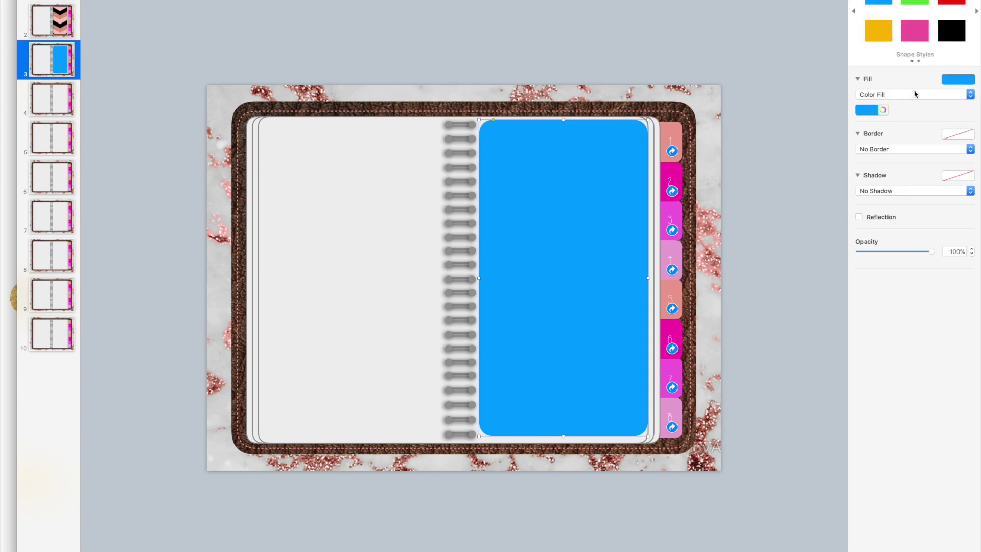
# Change the rectangle's fill to an image fill using lined-paper (1).png from the Desktop
pyautogui.click(916, 98)
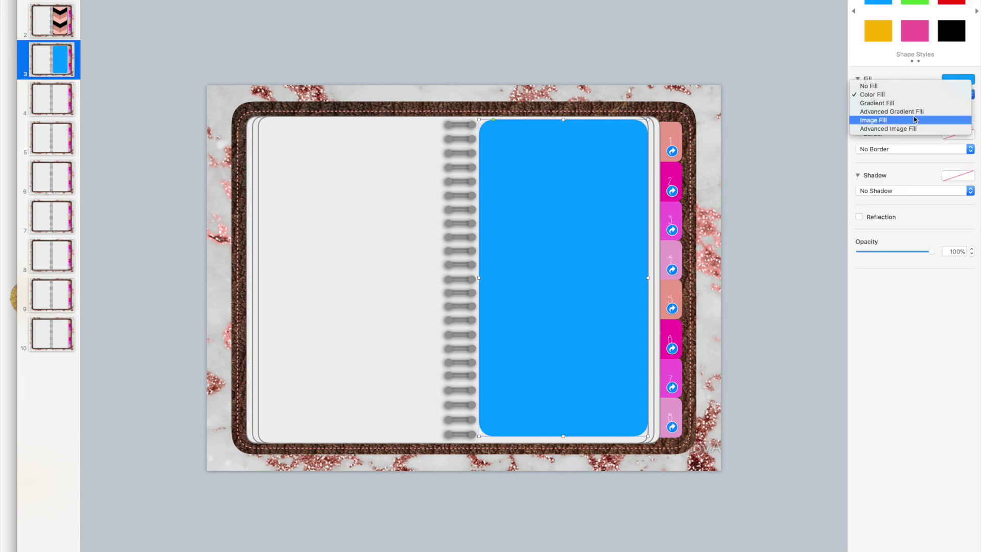
pyautogui.click(915, 119)
pyautogui.click(918, 112)
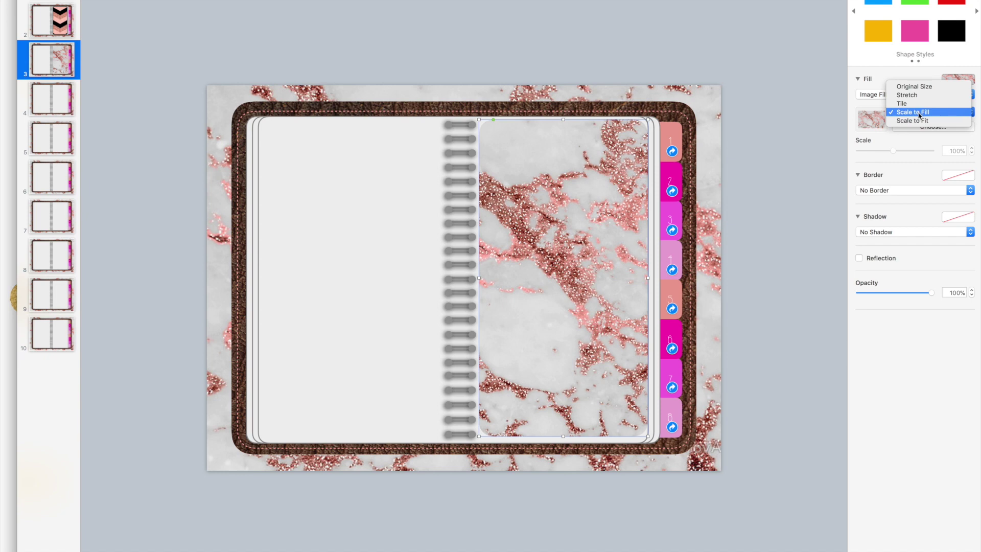
pyautogui.click(920, 113)
pyautogui.click(922, 127)
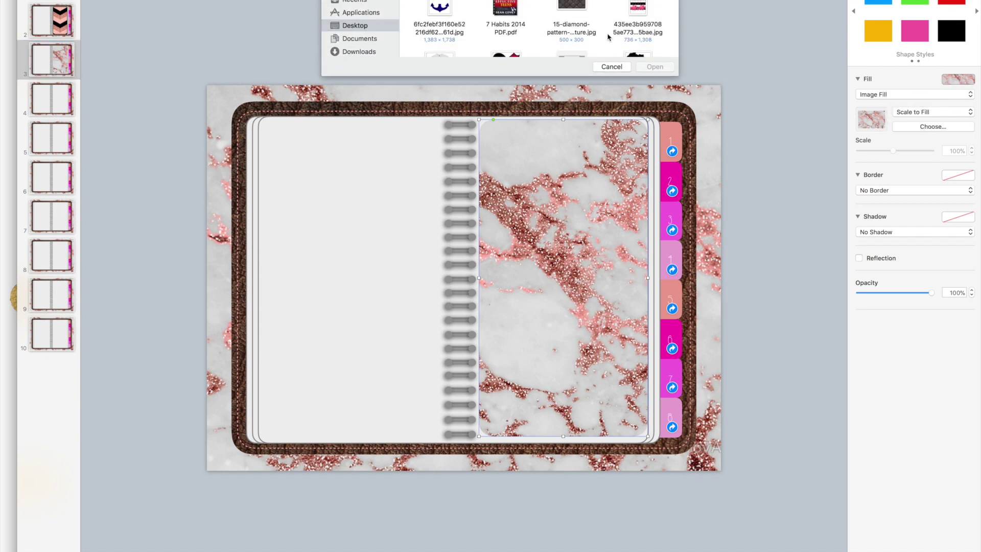
pyautogui.scroll(-10, 611, 33)
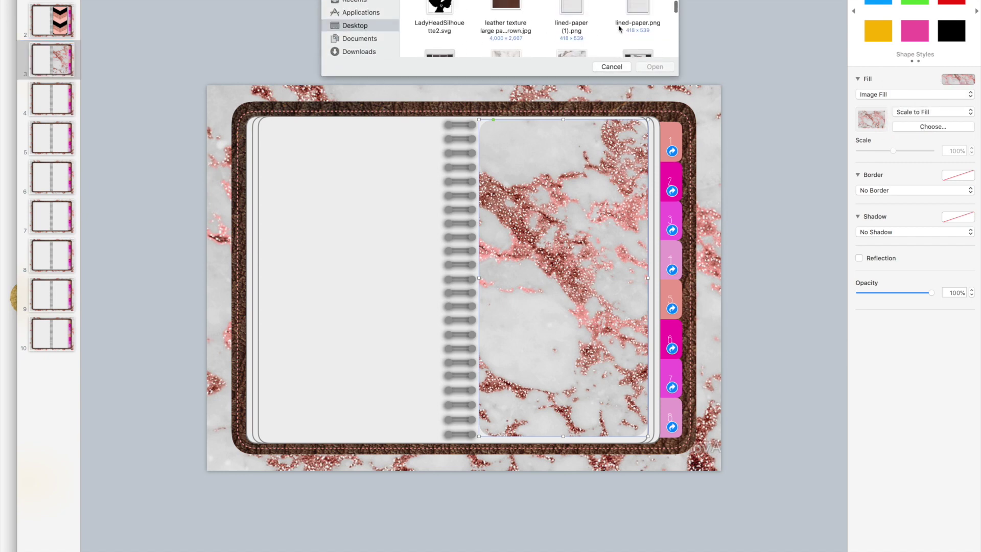
pyautogui.doubleClick(576, 4)
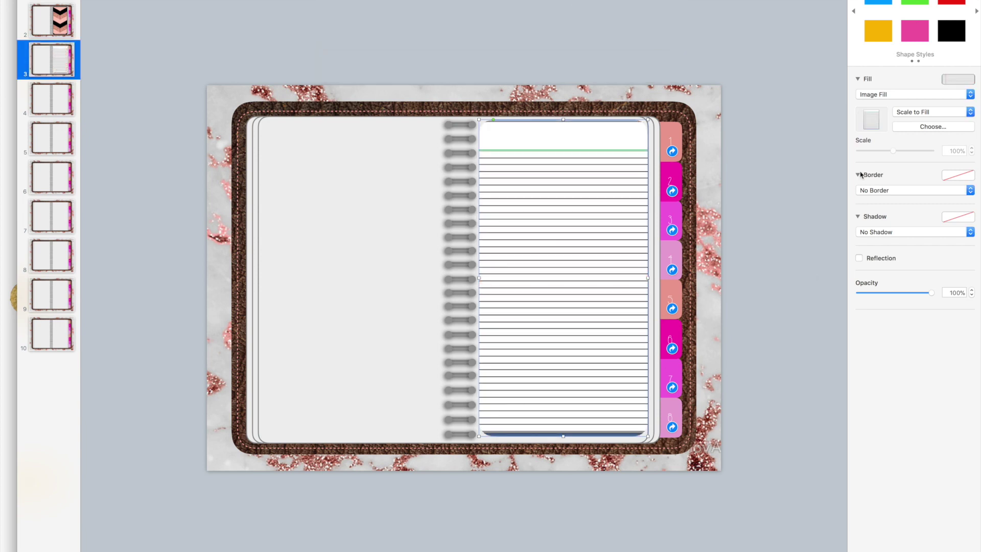
# Try the Scale to Fit and Stretch display options for the rectangle's lined-paper fill
pyautogui.click(904, 115)
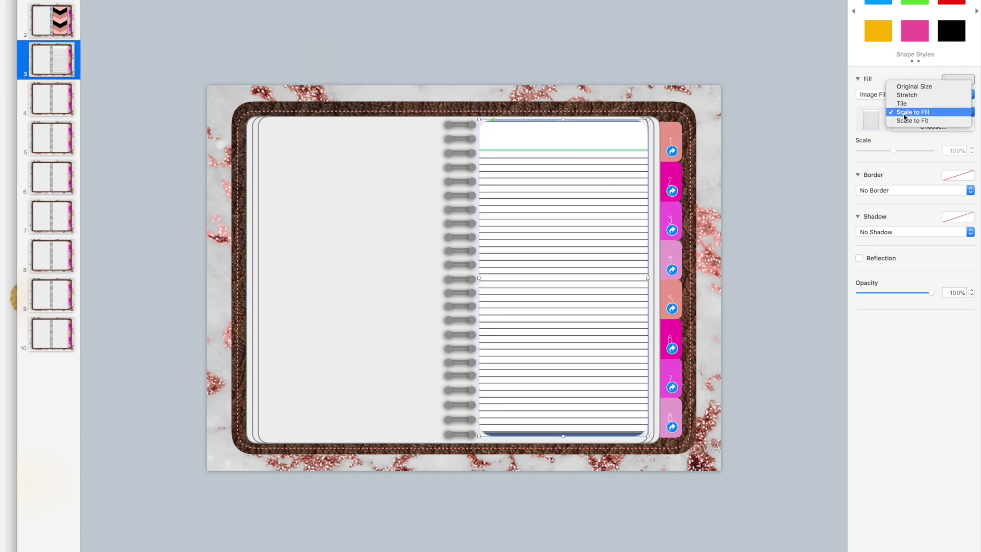
pyautogui.click(909, 120)
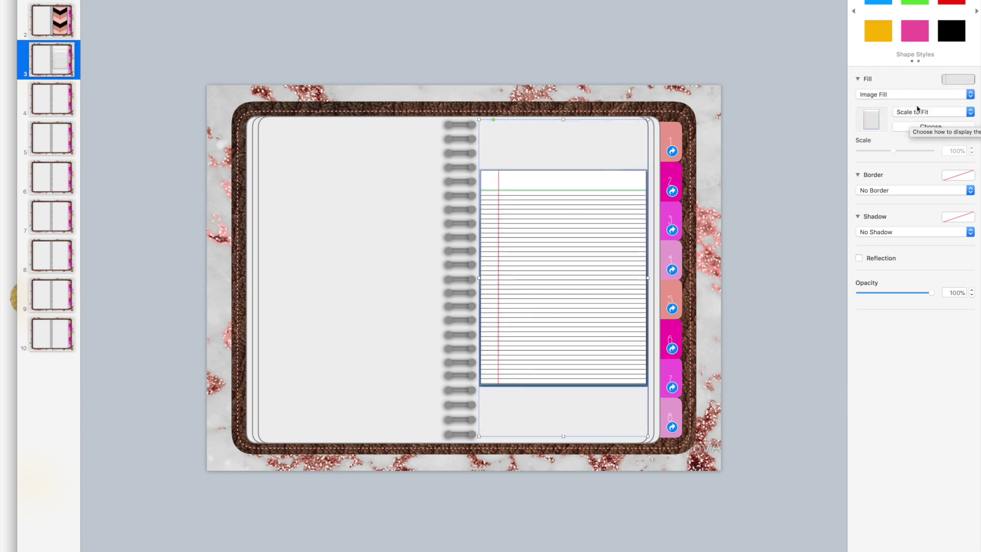
pyautogui.click(917, 109)
pyautogui.click(916, 87)
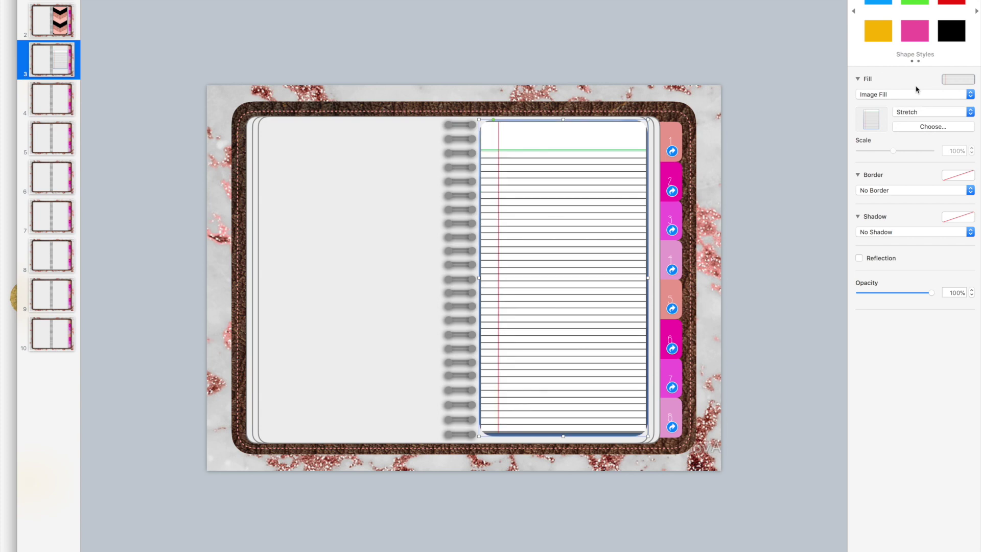
# Extend the lined-paper rectangle's lower edge slightly toward the bottom of the binder page
pyautogui.click(826, 181)
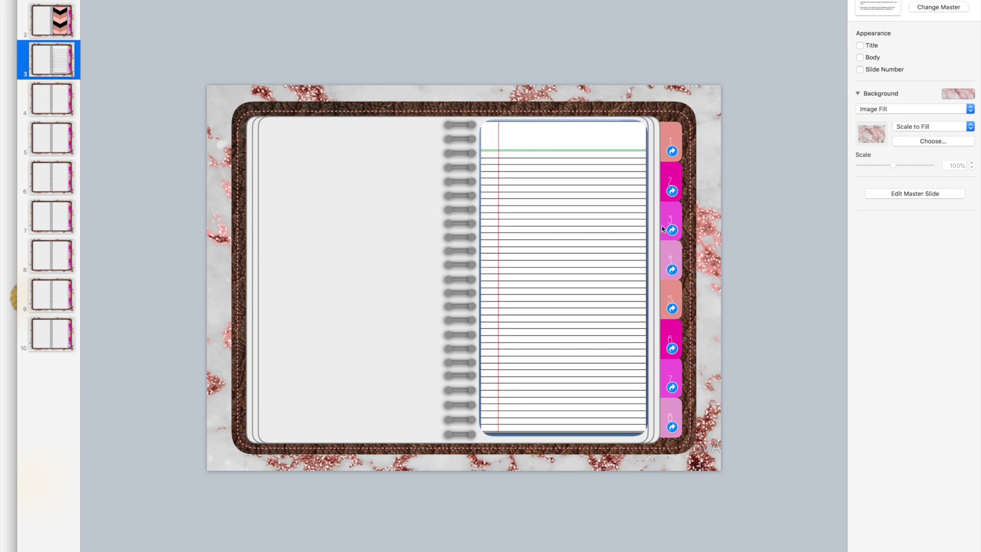
pyautogui.click(596, 356)
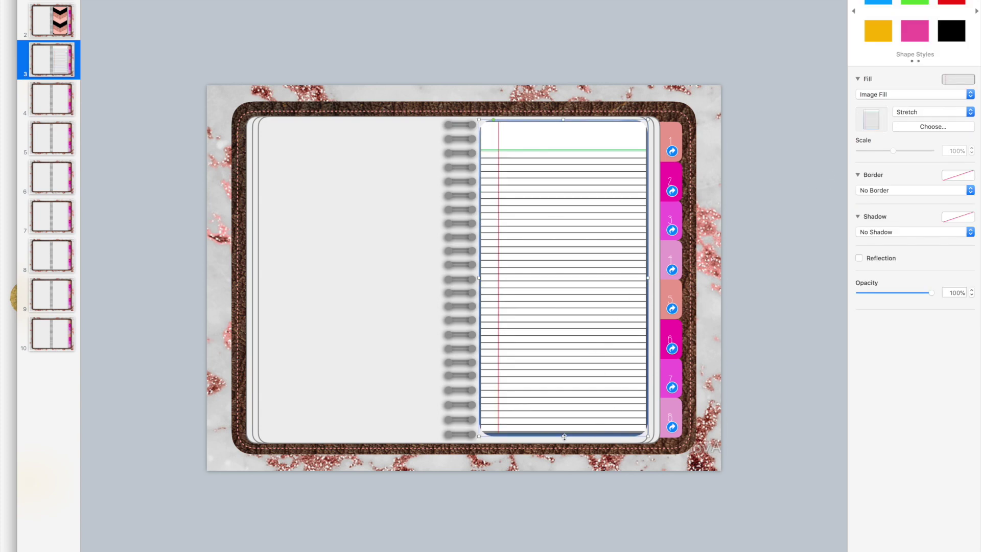
pyautogui.moveTo(562, 435); pyautogui.dragTo(563, 440)
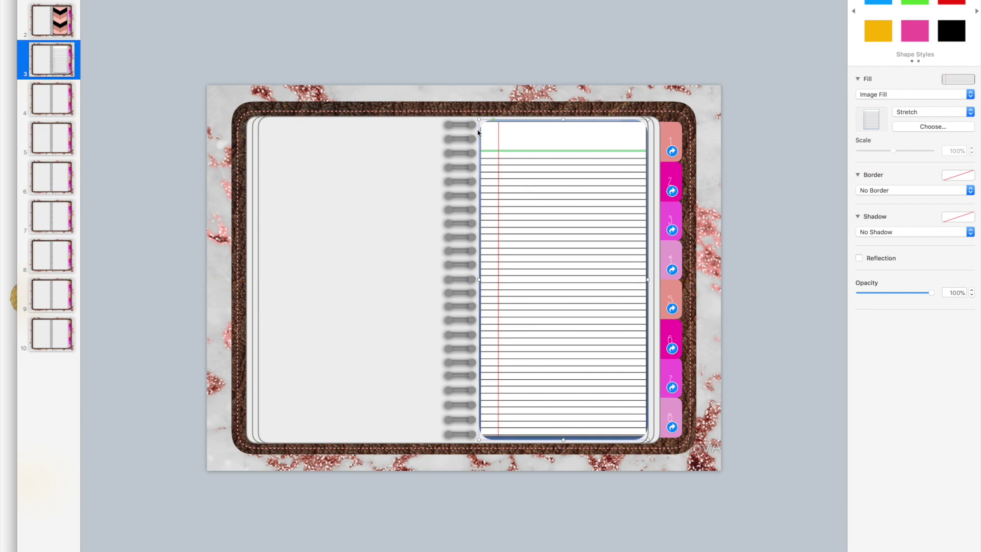
# Square off the lined-paper rectangle's rounded corners and shift it slightly toward the binder rings
pyautogui.moveTo(494, 120); pyautogui.dragTo(493, 119)
pyautogui.click(699, 244)
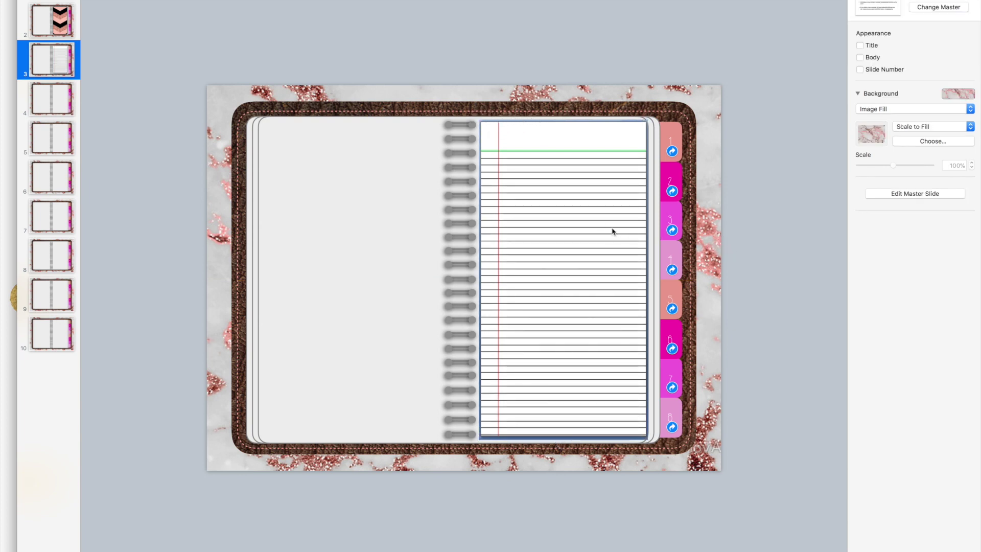
pyautogui.moveTo(612, 232); pyautogui.dragTo(612, 231)
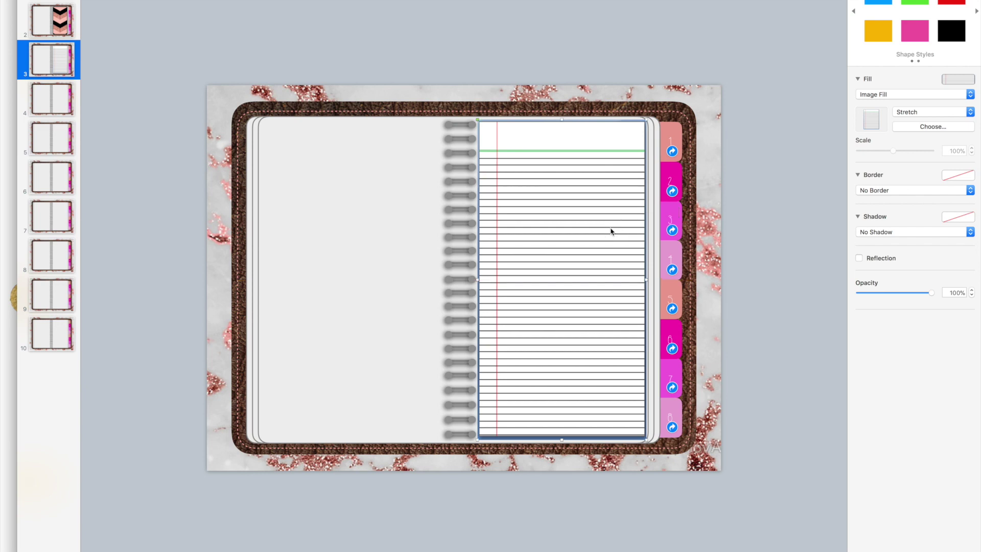
# Set the lined-paper image fill to display at Original Size in the rectangle
pyautogui.click(774, 269)
pyautogui.click(620, 275)
pyautogui.click(901, 110)
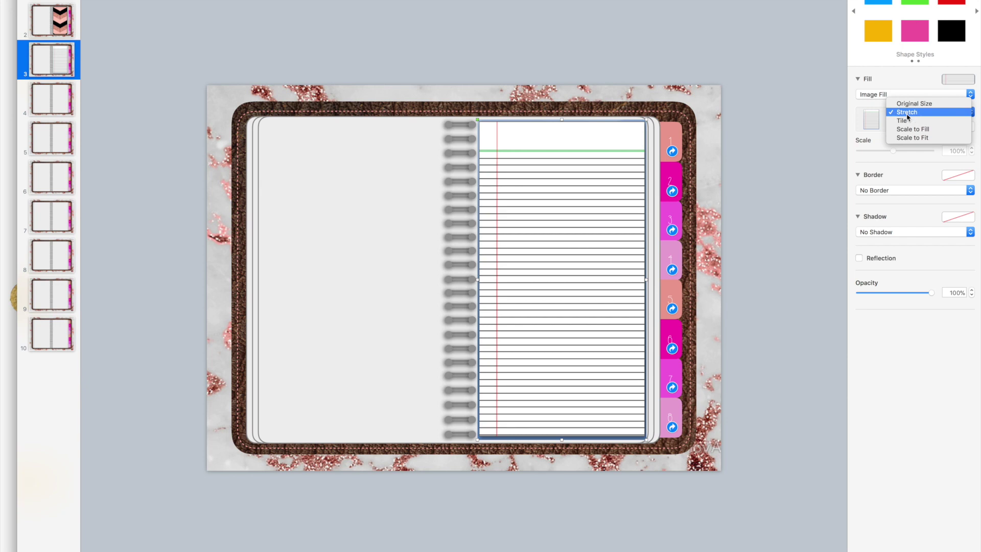
pyautogui.click(912, 102)
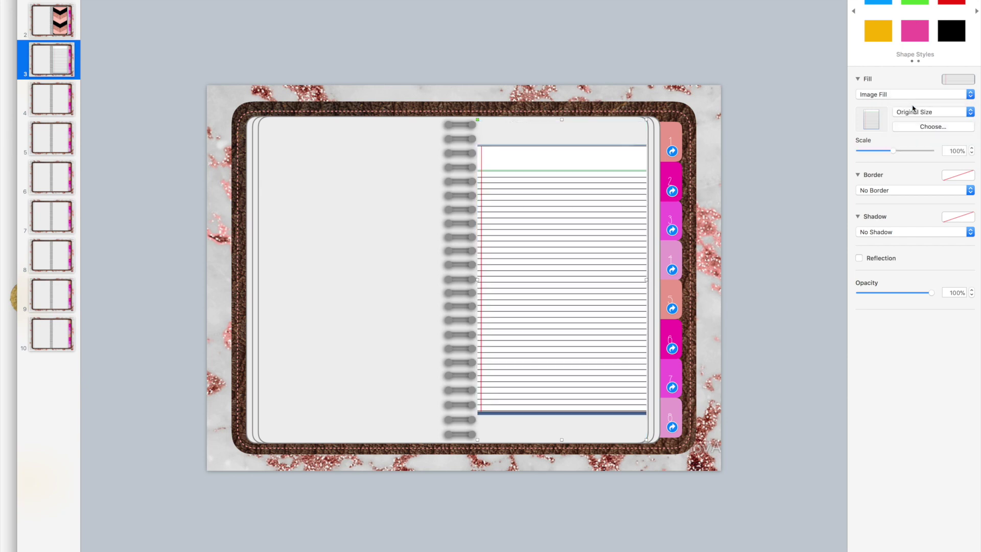
pyautogui.click(809, 156)
# Undo the Original Size setting so the lined-paper fill uses Stretch again, and deselect the rectangle
pyautogui.click(593, 165)
pyautogui.click(91, 0)
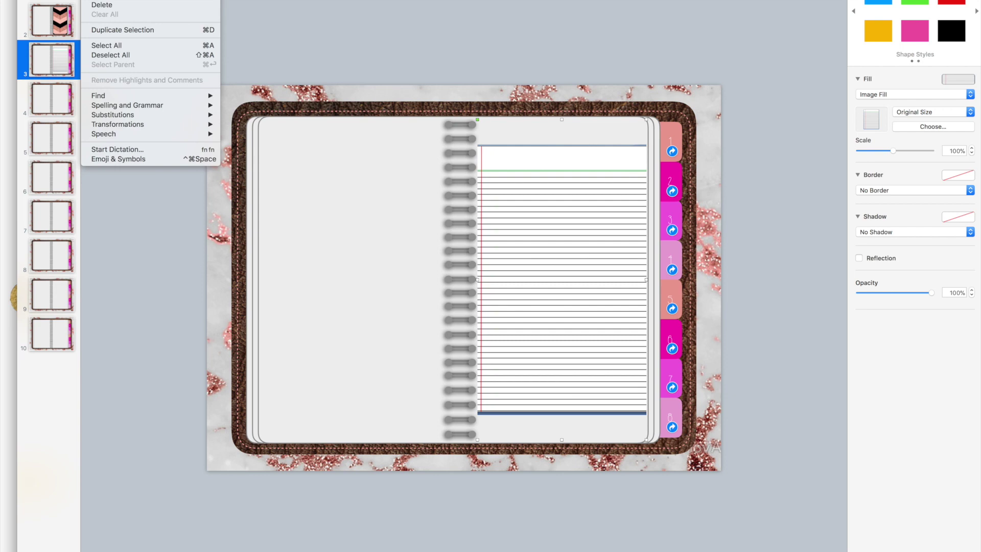
pyautogui.click(102, 0)
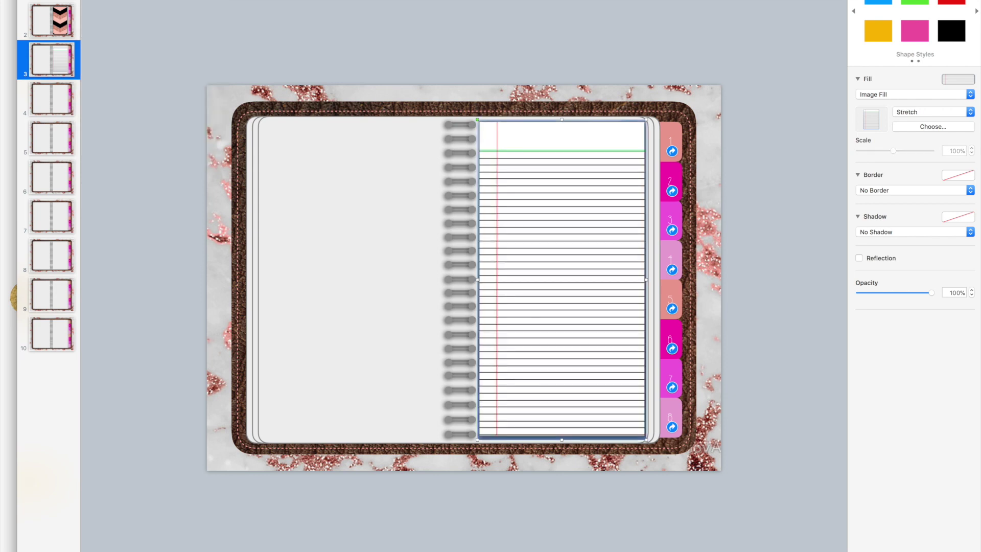
pyautogui.click(771, 252)
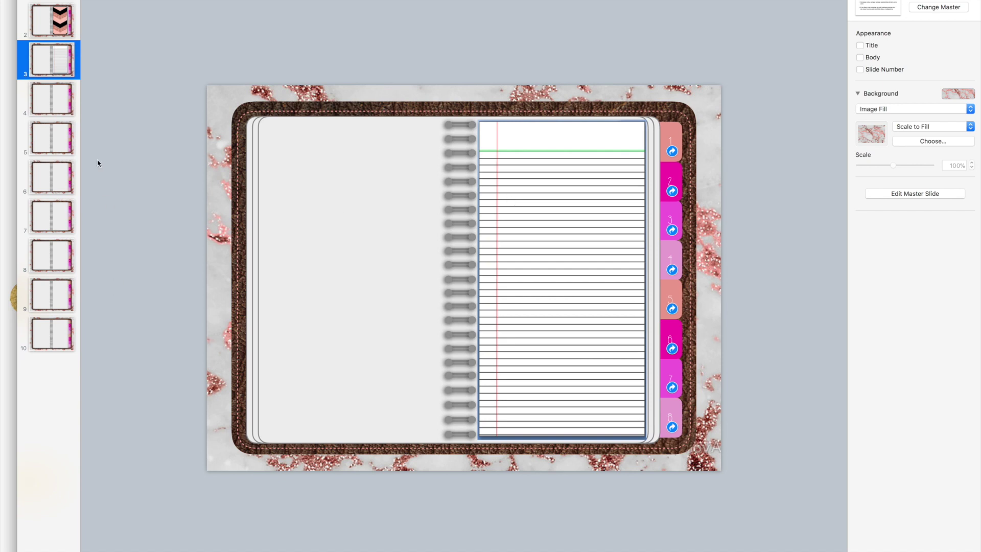
# Duplicate the lined-paper slide and move the copy to the end of the presentation as slide 11
pyautogui.rightClick(60, 61)
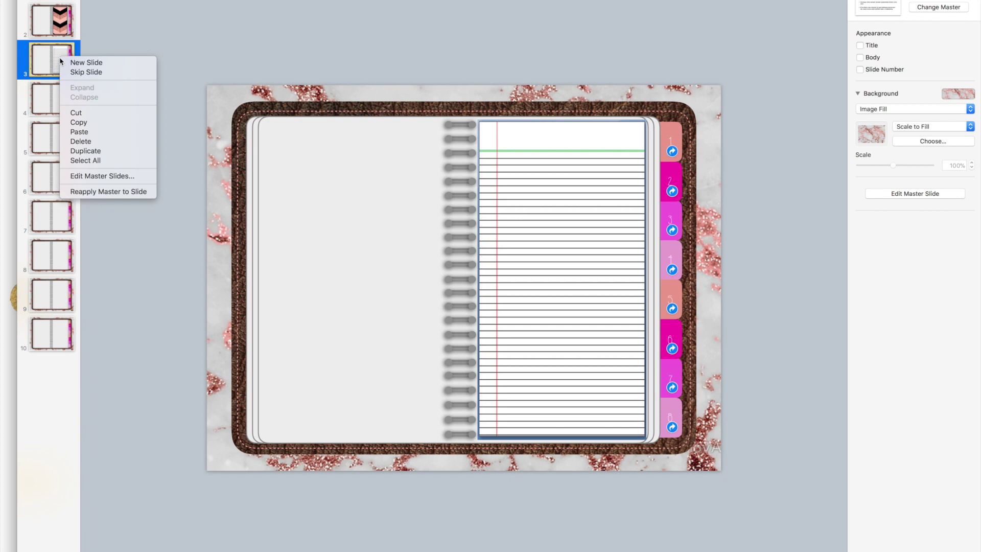
pyautogui.click(108, 152)
pyautogui.moveTo(57, 100); pyautogui.dragTo(52, 378)
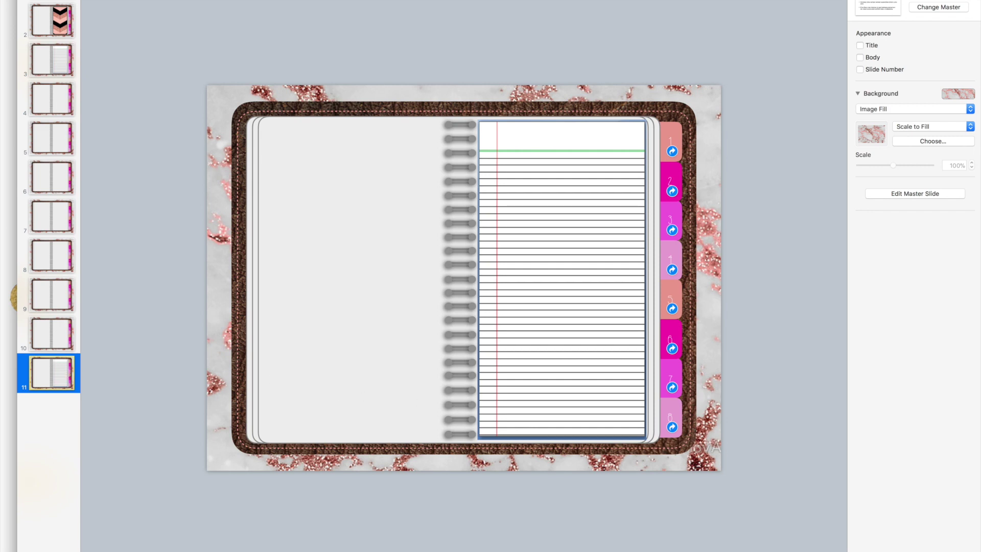
# Select blank slide 4 as the target, switch to the web browser and go to pinterest.com
pyautogui.click(50, 94)
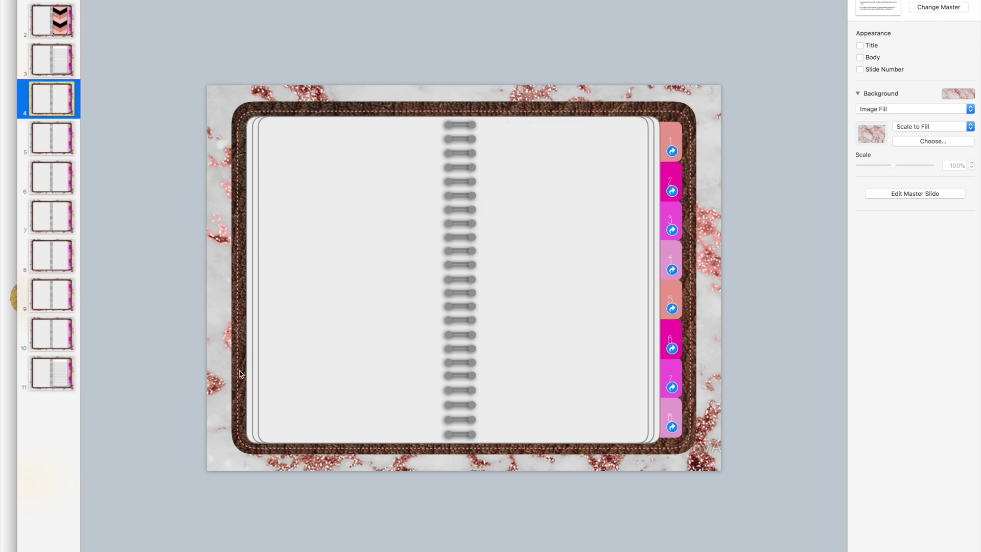
pyautogui.click(971, 550)
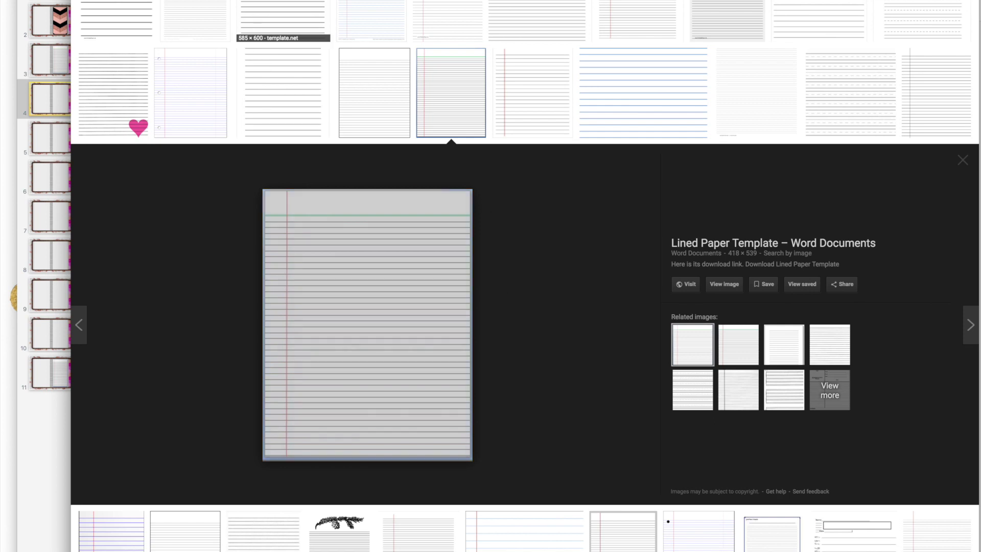
pyautogui.write('pinyte')
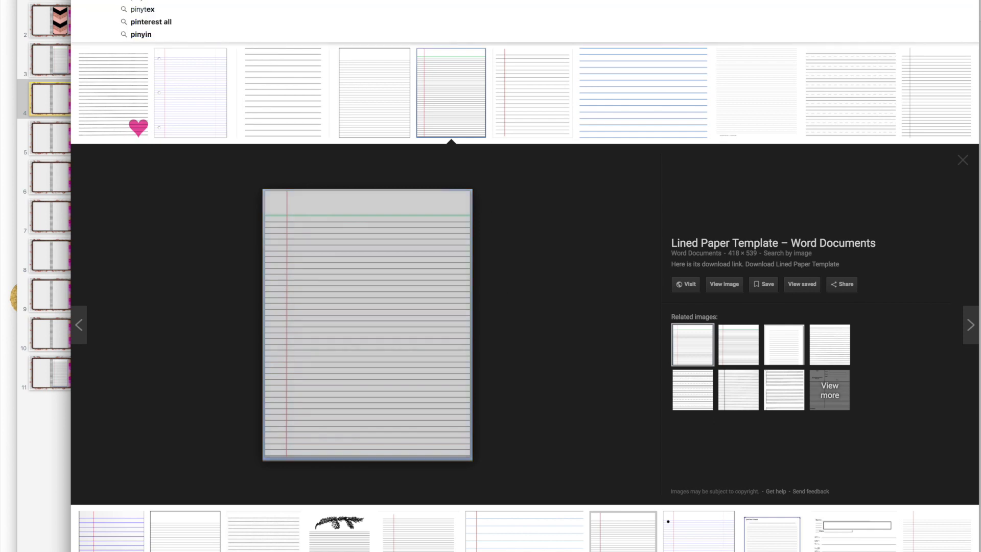
pyautogui.press('BackSpace')
pyautogui.press('BackSpace')
pyautogui.write('t')
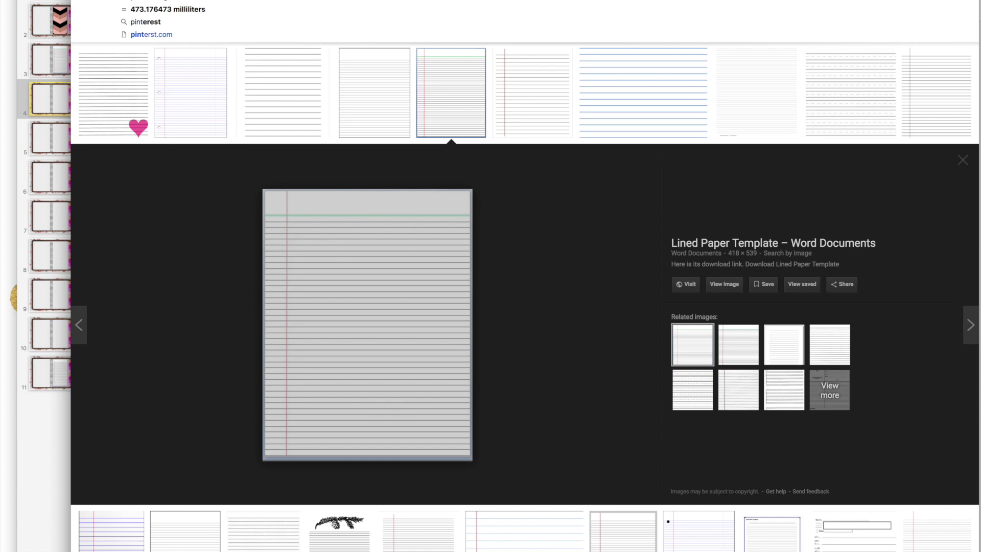
pyautogui.write('erest')
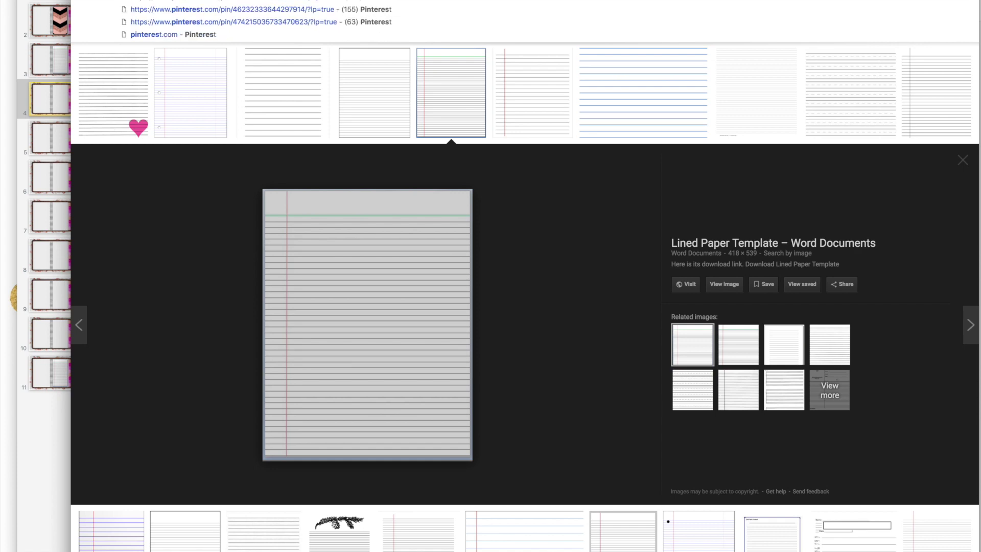
pyautogui.write('.com')
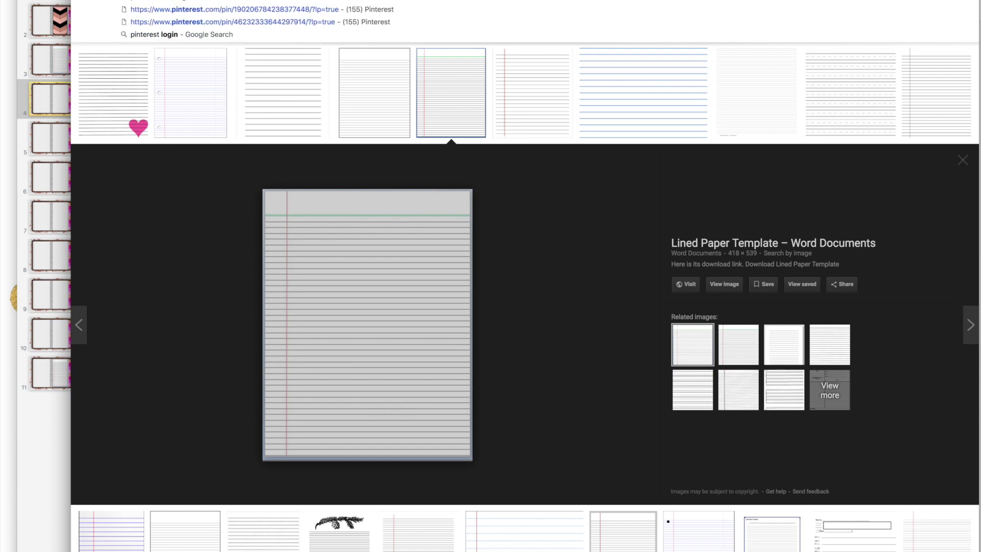
pyautogui.press('Return')
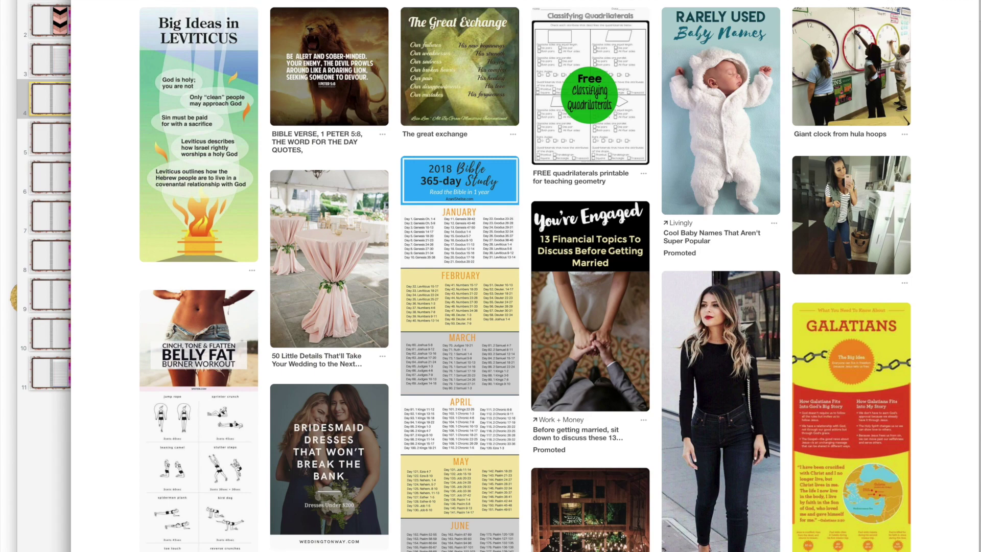
# From the Pinterest profile, open the War Binder Pages section of the It's Time for War board
pyautogui.click(864, 2)
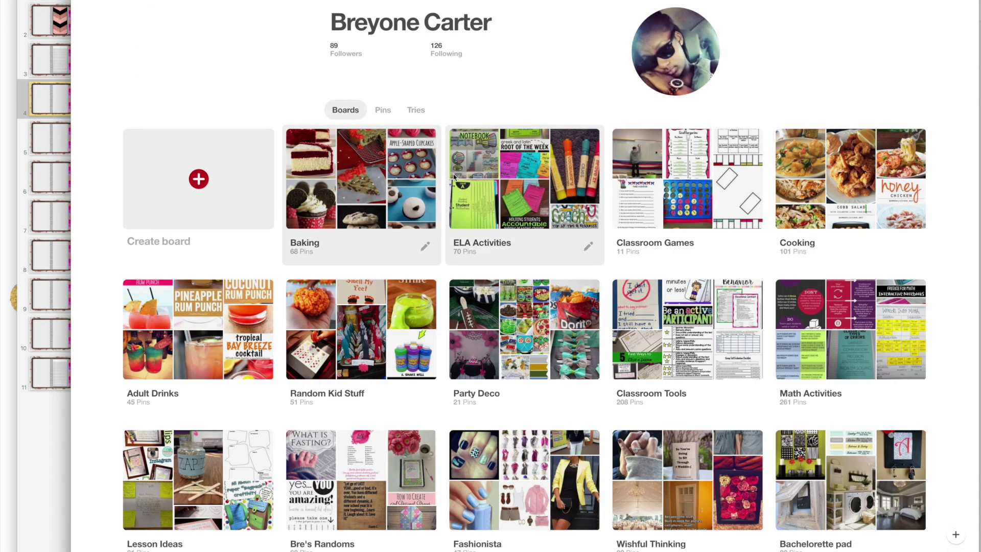
pyautogui.scroll(-9, 719, 283)
pyautogui.scroll(-4, 718, 283)
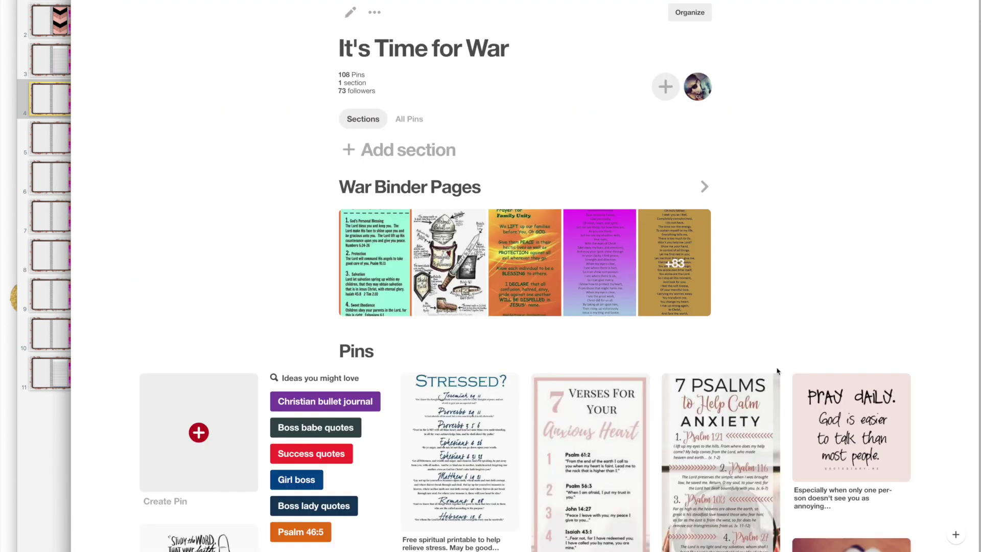
pyautogui.scroll(-1, 613, 365)
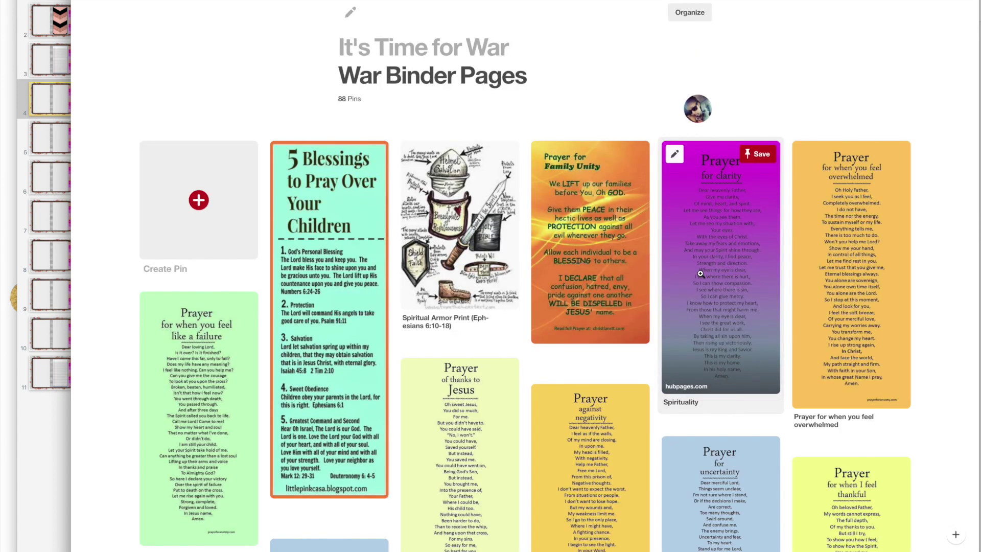
# Find the God's Top Ten pin among the War Binder Pages and open its image enlarged
pyautogui.scroll(-15, 701, 274)
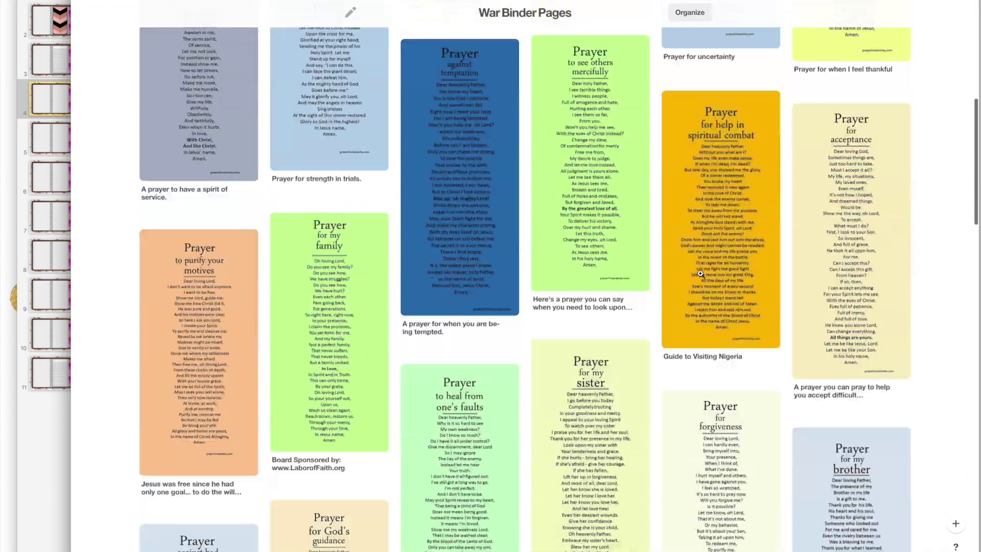
pyautogui.scroll(-20, 701, 274)
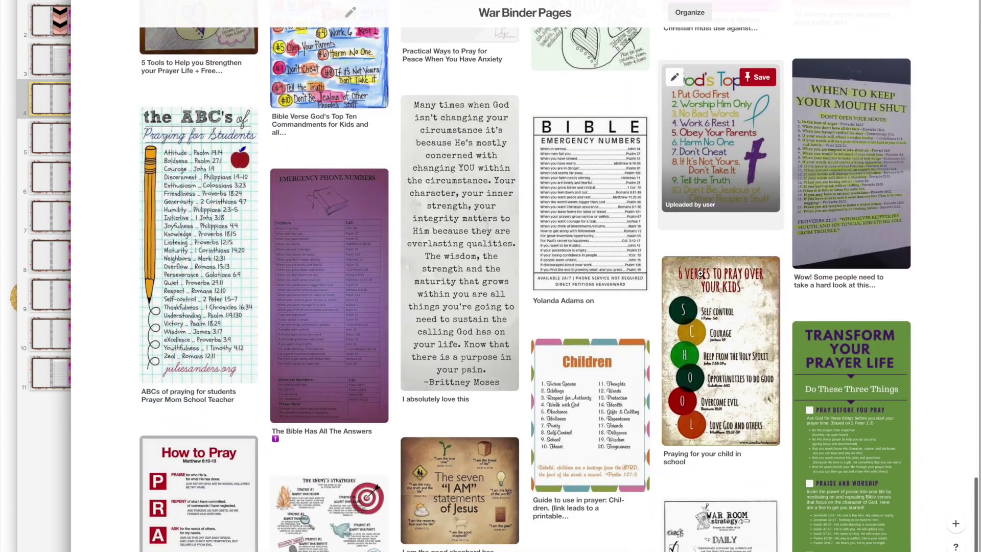
pyautogui.scroll(3, 700, 274)
pyautogui.click(737, 274)
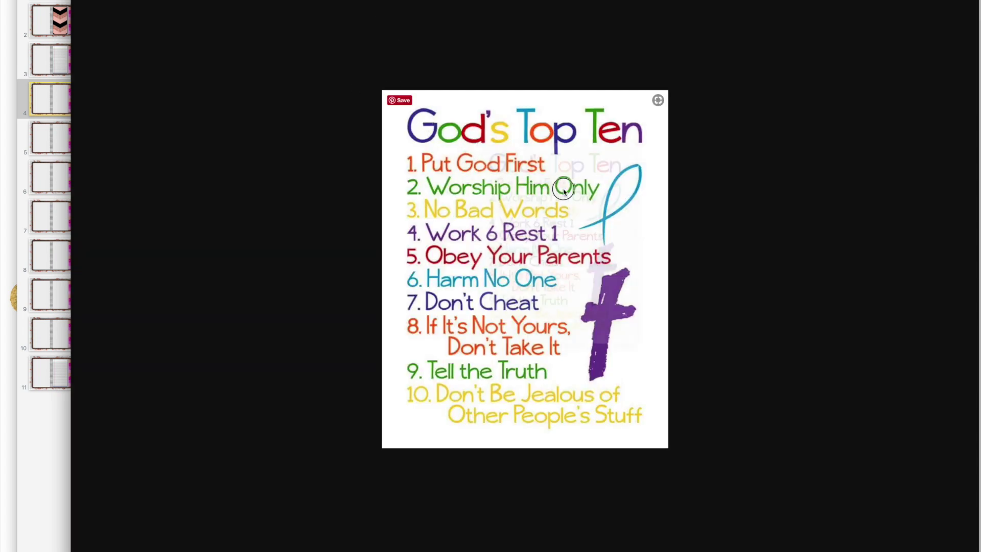
# Bring the God's Top Ten image from Pinterest into Keynote and place it on slide 4's right-hand binder page
pyautogui.moveTo(573, 186); pyautogui.dragTo(980, 263)
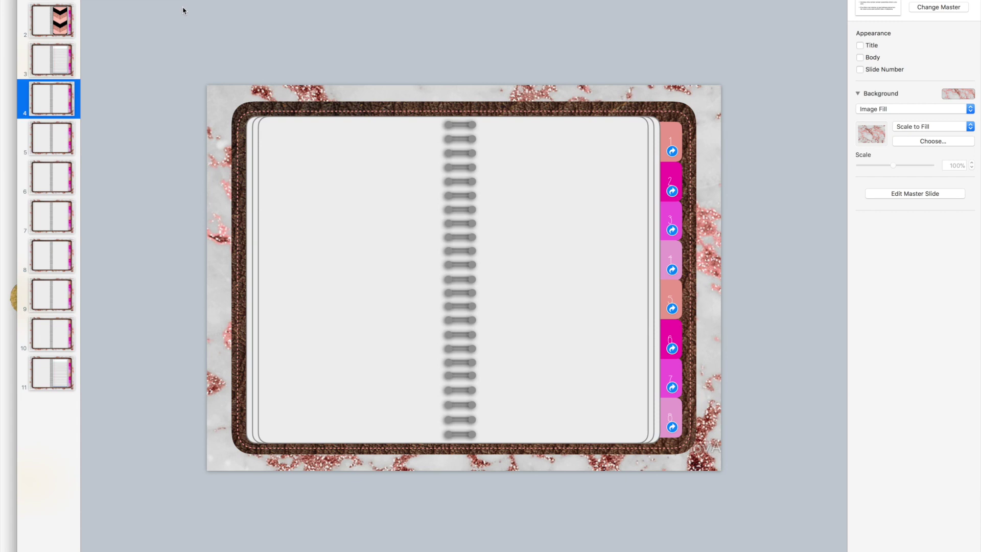
pyautogui.click(115, 0)
pyautogui.click(129, 0)
pyautogui.moveTo(971, 276); pyautogui.dragTo(598, 283)
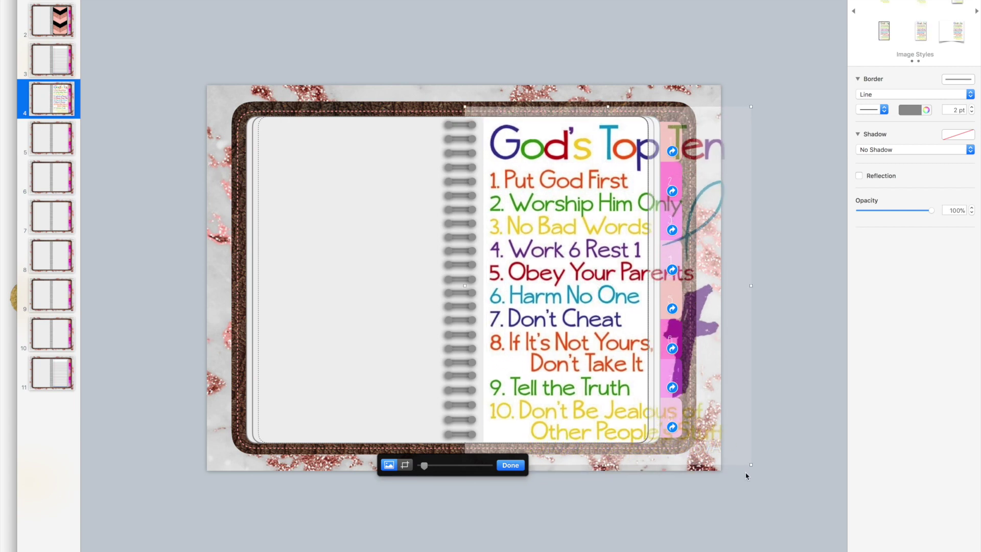
# Scale the God's Top Ten image to about 340 by 426 pt near the page's upper edge and turn off Constrain proportions
pyautogui.moveTo(750, 463); pyautogui.dragTo(576, 324)
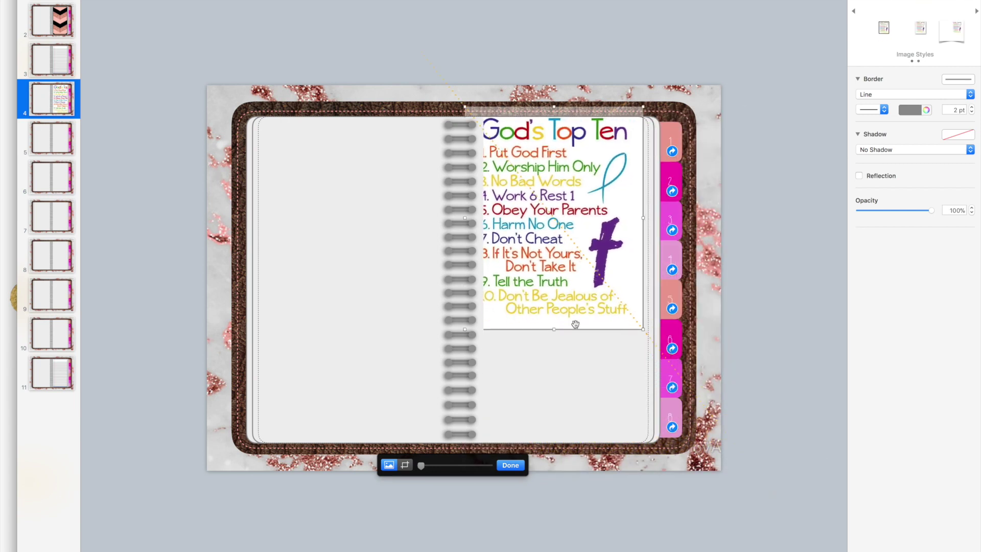
pyautogui.moveTo(581, 287); pyautogui.dragTo(579, 281)
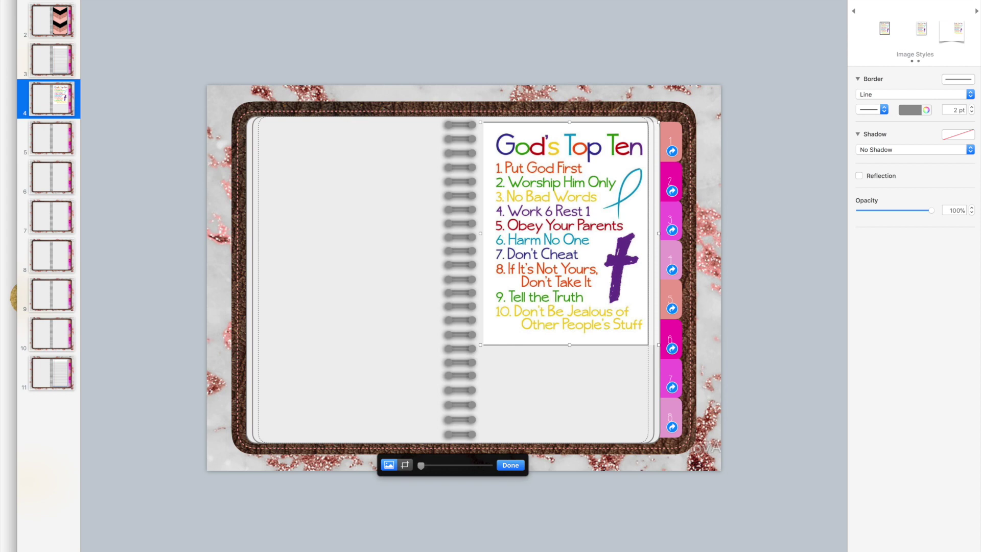
pyautogui.click(171, 0)
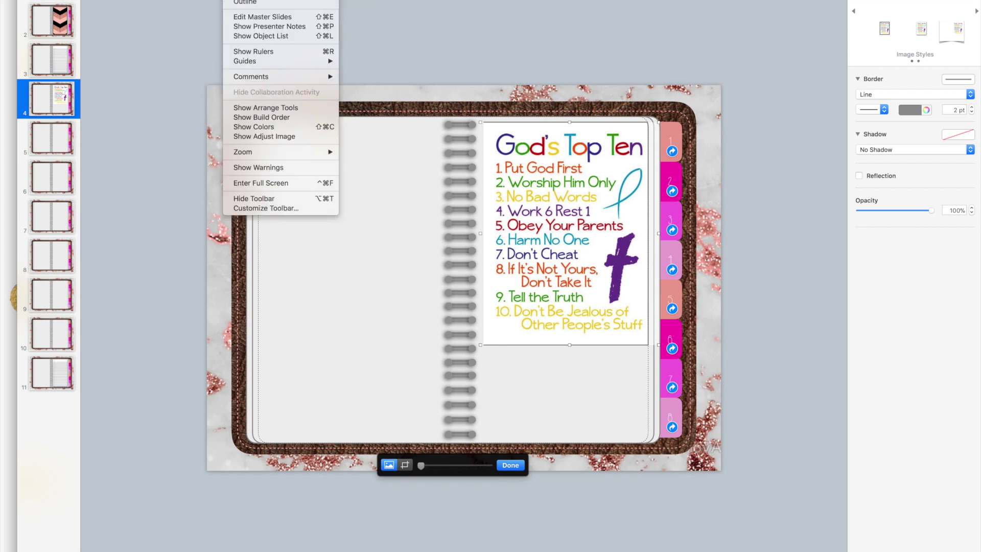
pyautogui.press('Left')
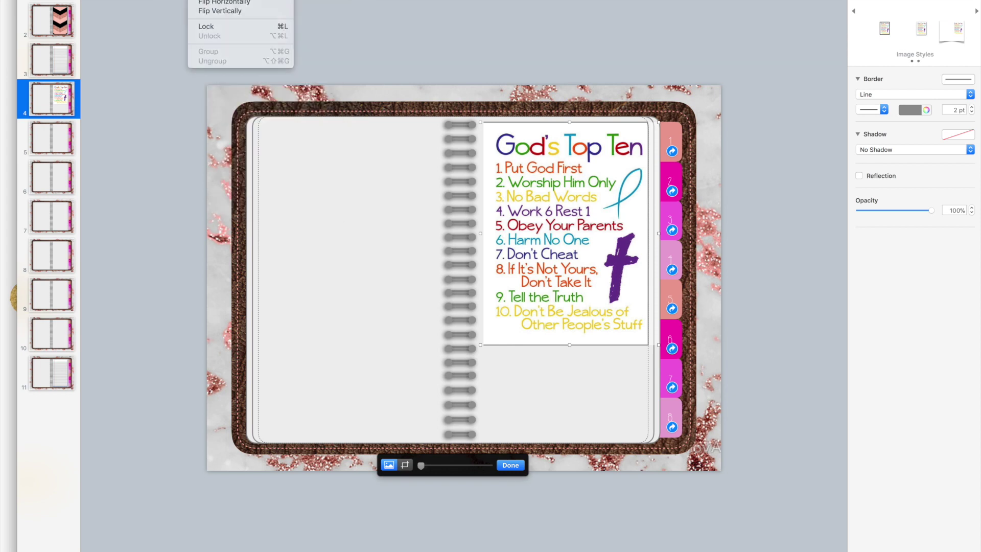
pyautogui.press('Escape')
pyautogui.moveTo(528, 206); pyautogui.dragTo(520, 201)
pyautogui.moveTo(652, 229); pyautogui.dragTo(645, 230)
pyautogui.click(954, 0)
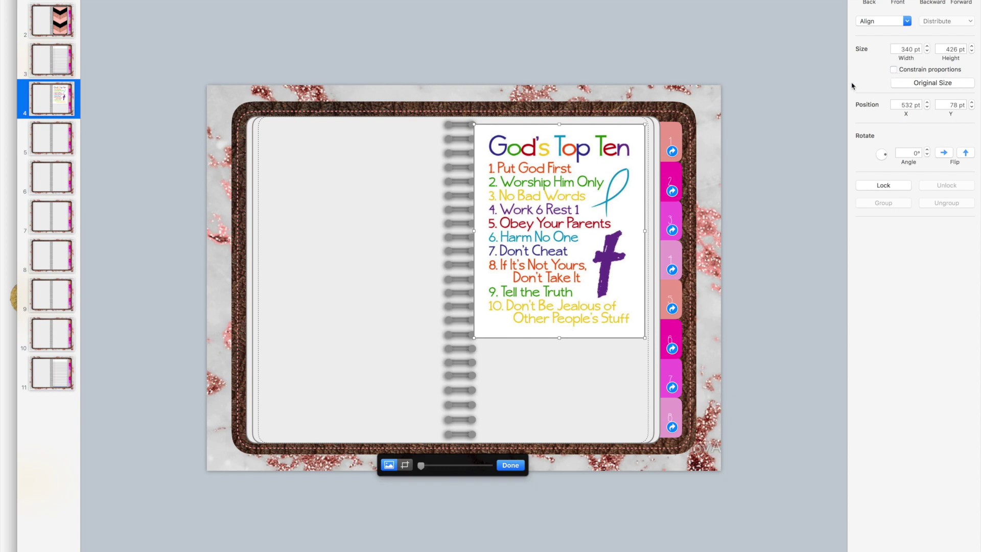
pyautogui.press('super+a')
pyautogui.click(610, 166)
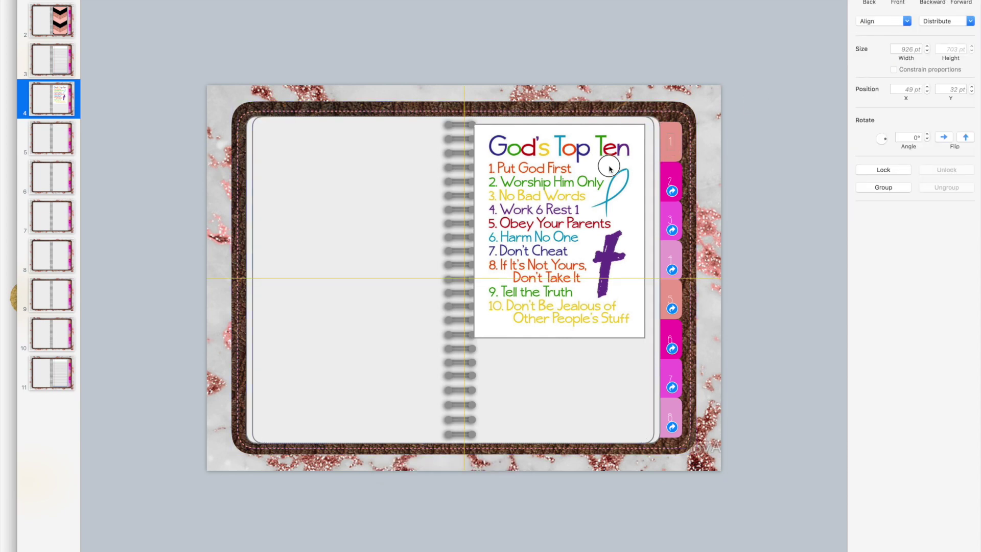
pyautogui.click(590, 165)
pyautogui.moveTo(590, 165); pyautogui.dragTo(591, 165)
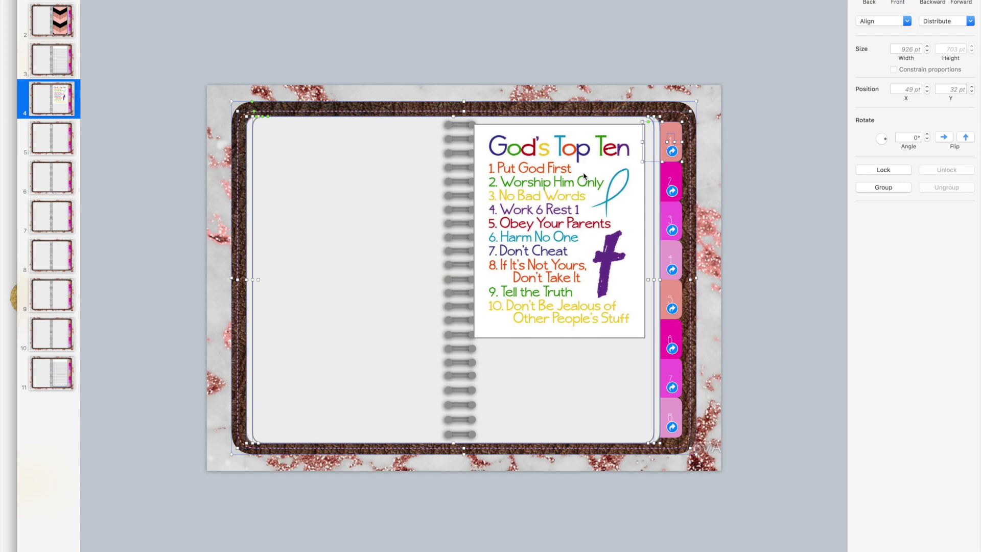
pyautogui.click(790, 246)
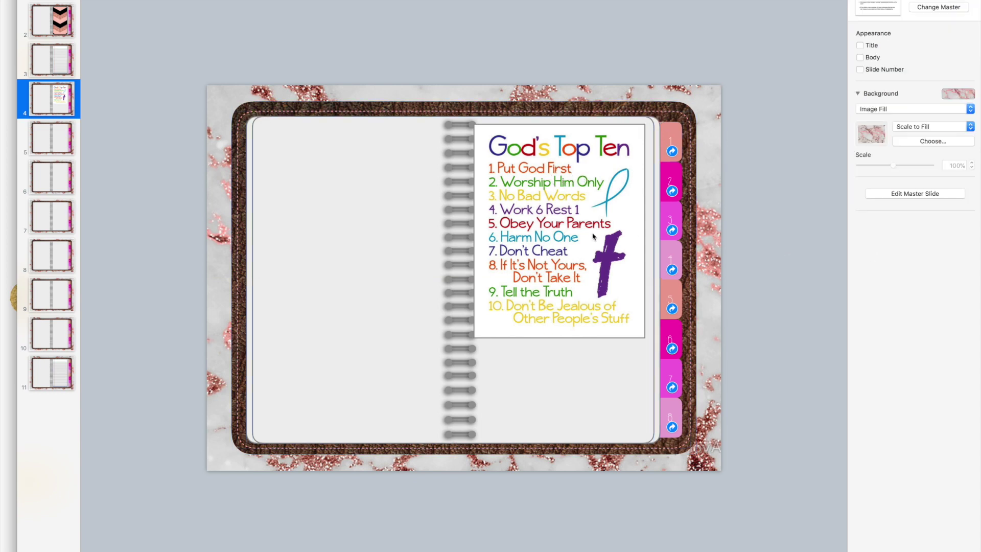
# Shift the God's Top Ten image slightly up and toward the tabs, and stretch its lower edge to the bottom of the page
pyautogui.moveTo(595, 238); pyautogui.dragTo(597, 231)
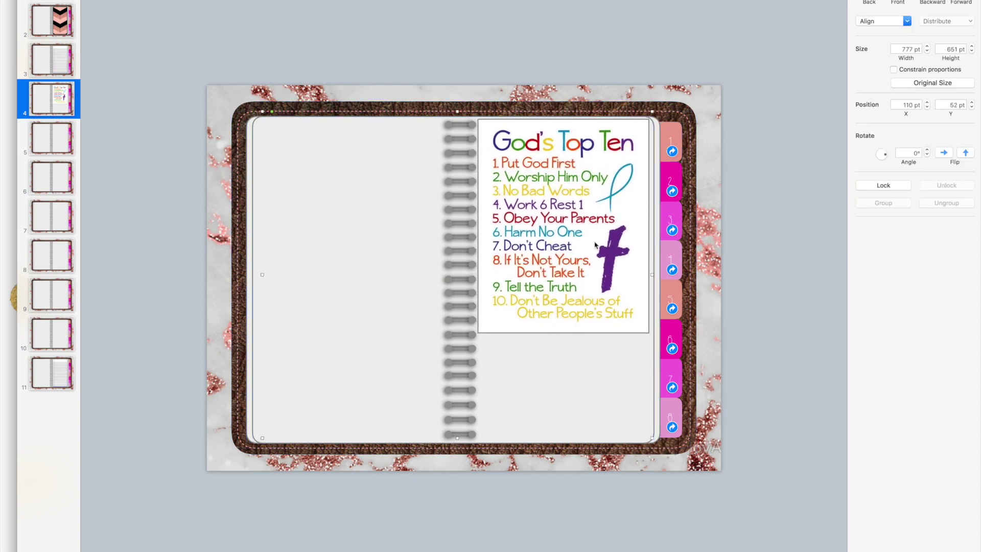
pyautogui.doubleClick(566, 323)
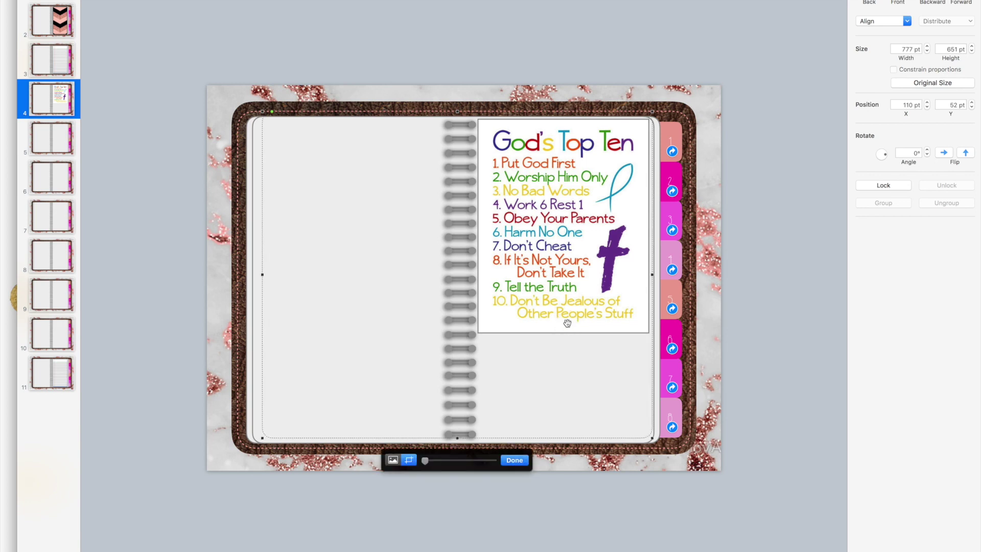
pyautogui.click(567, 319)
pyautogui.moveTo(565, 332); pyautogui.dragTo(571, 435)
pyautogui.click(751, 384)
pyautogui.click(601, 353)
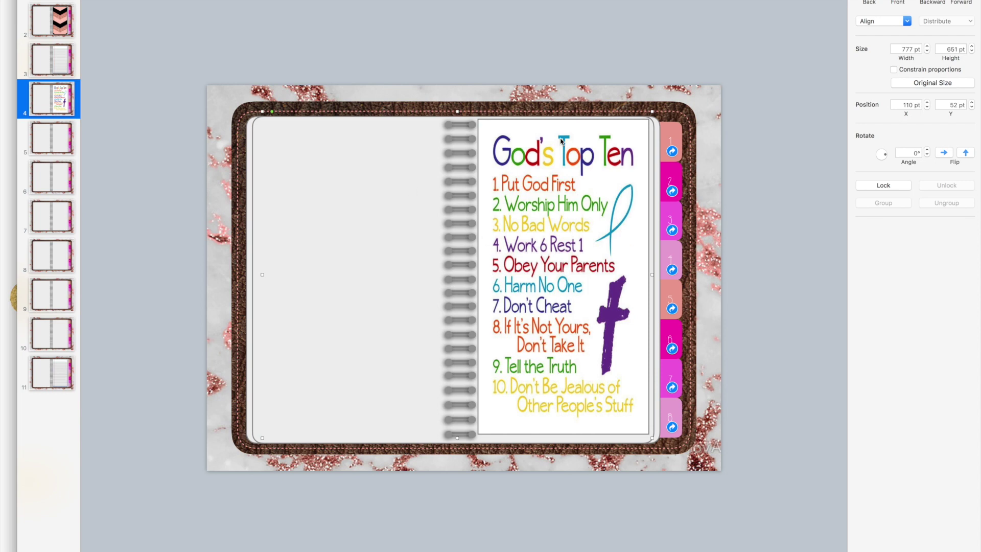
pyautogui.press('Delete')
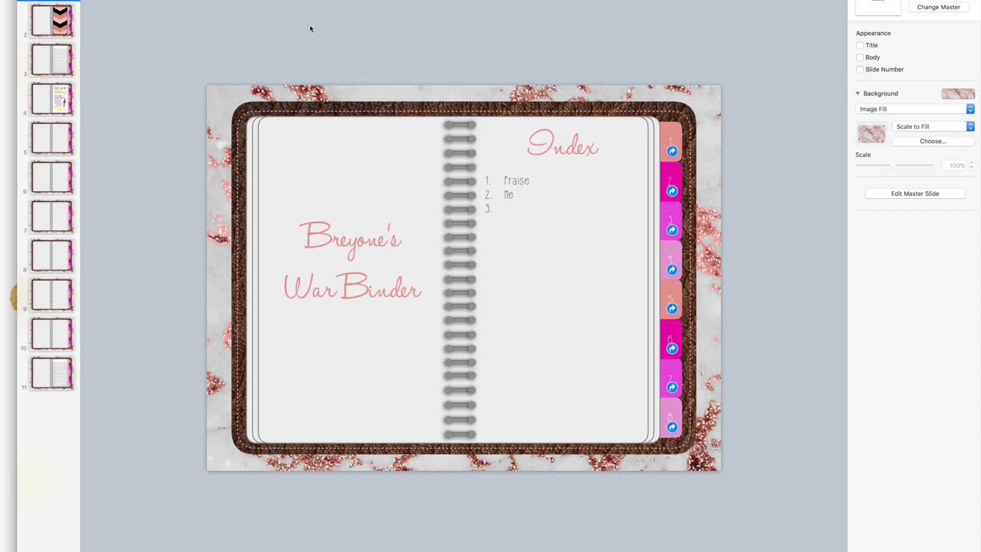
# Set up a PDF export of the binder presentation with a higher image quality and proceed to the save settings
pyautogui.scroll(-1, 310, 28)
pyautogui.click(69, 0)
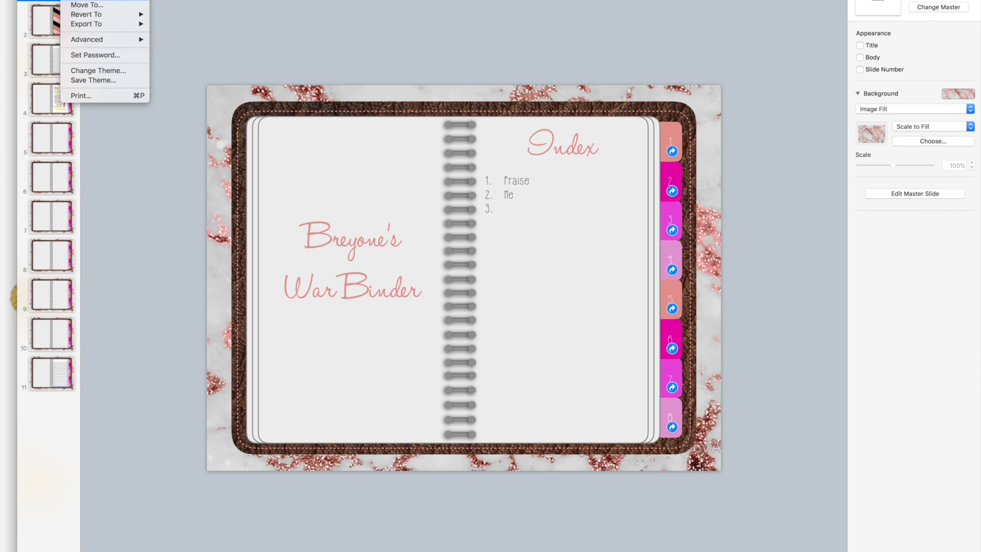
pyautogui.moveTo(134, 24)
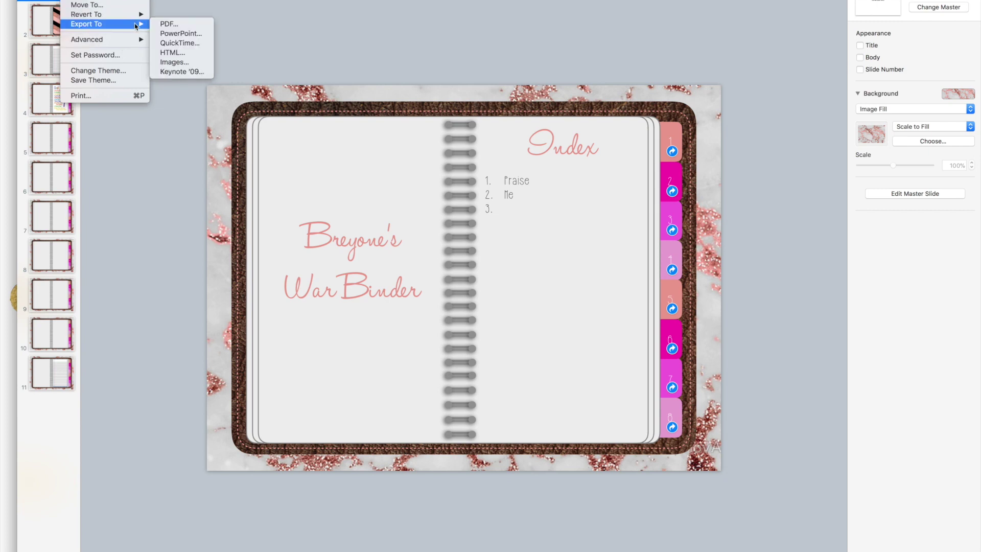
pyautogui.click(172, 27)
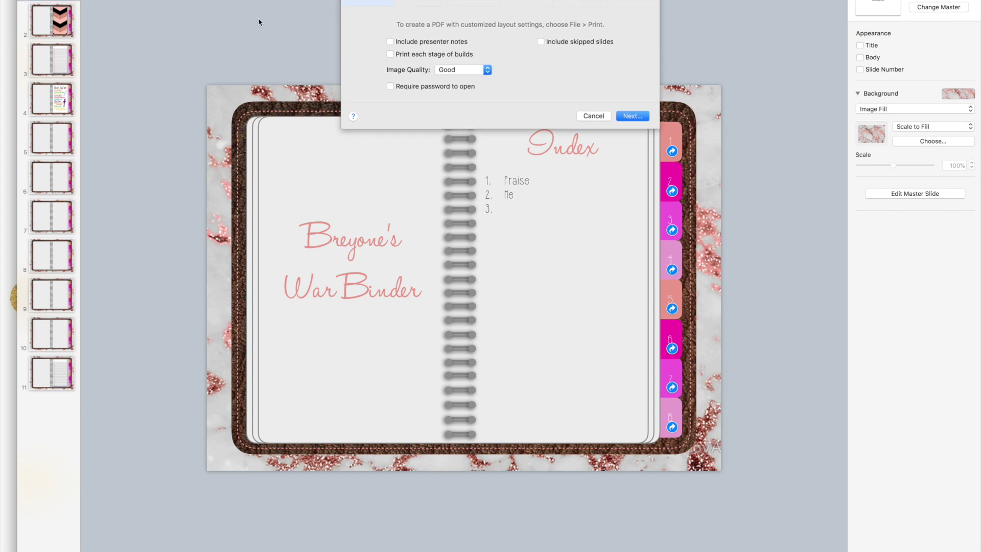
pyautogui.click(487, 71)
pyautogui.click(479, 94)
pyautogui.click(632, 116)
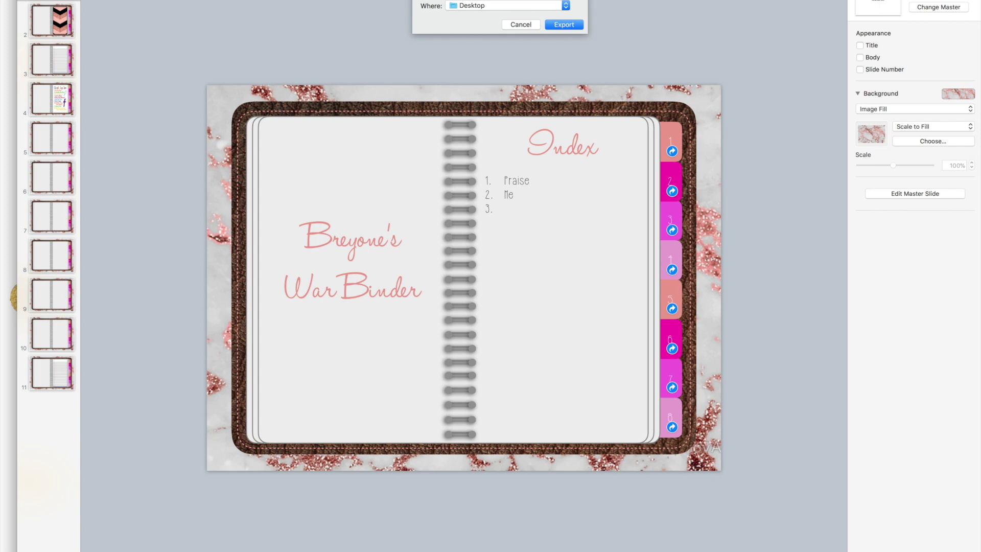
# Keep the Desktop as the save location and export the binder PDF there
pyautogui.click(500, 6)
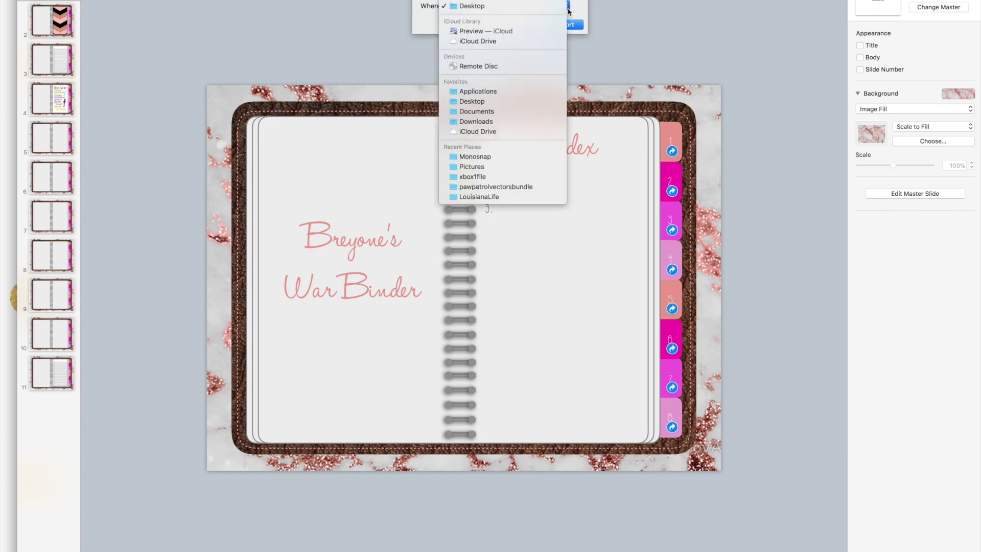
pyautogui.click(568, 11)
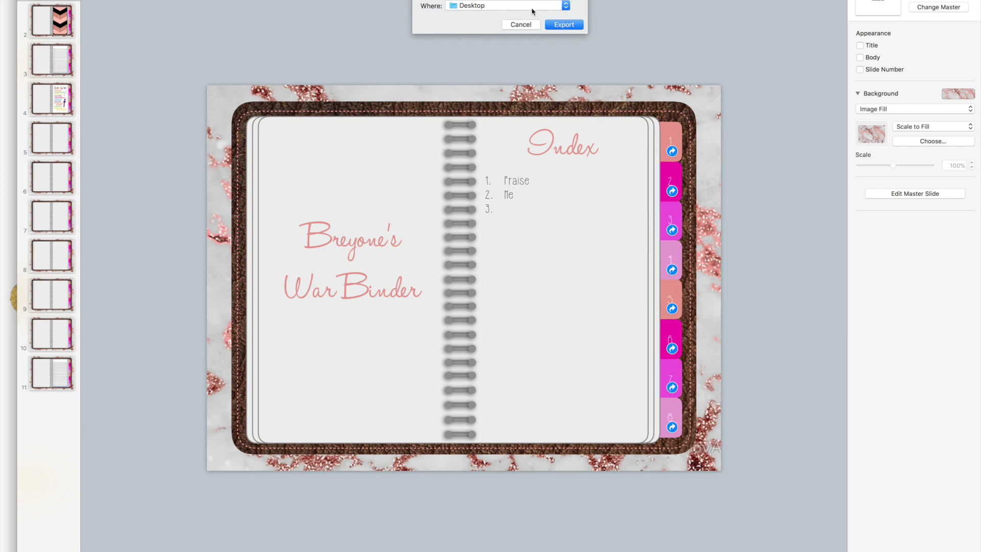
pyautogui.click(557, 24)
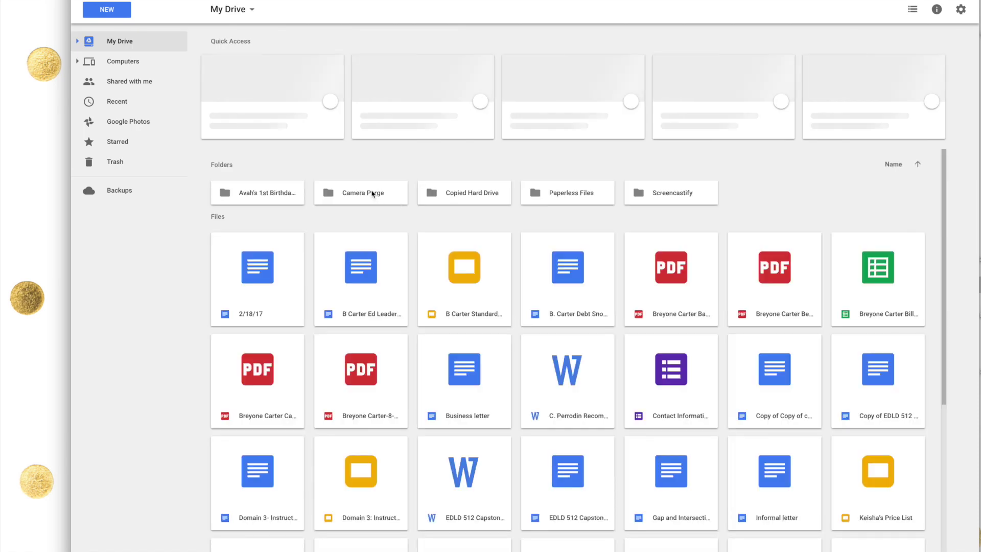
# In Google Drive, upload the War Binder for Youtube PDF from the Desktop to My Drive, and minimize the browser window
pyautogui.click(112, 14)
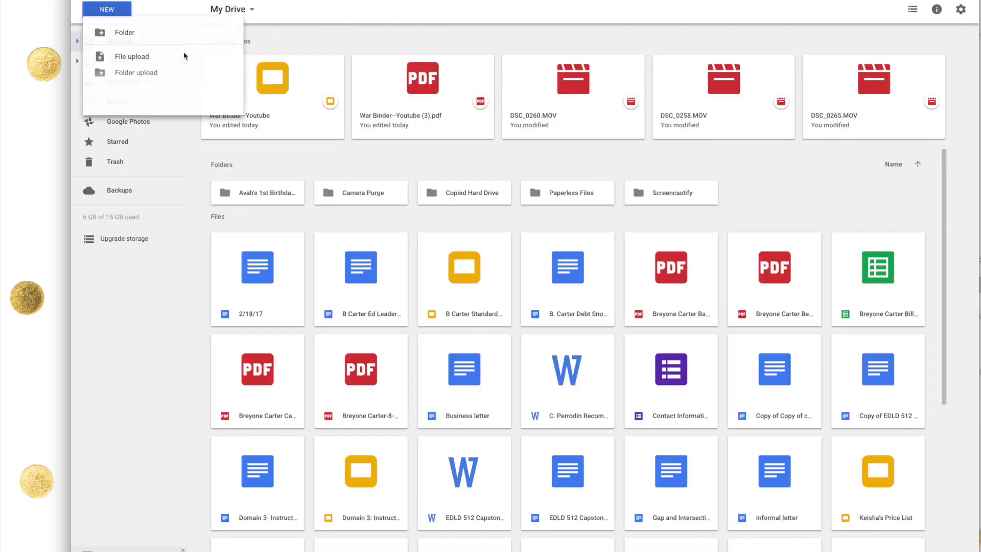
pyautogui.click(158, 60)
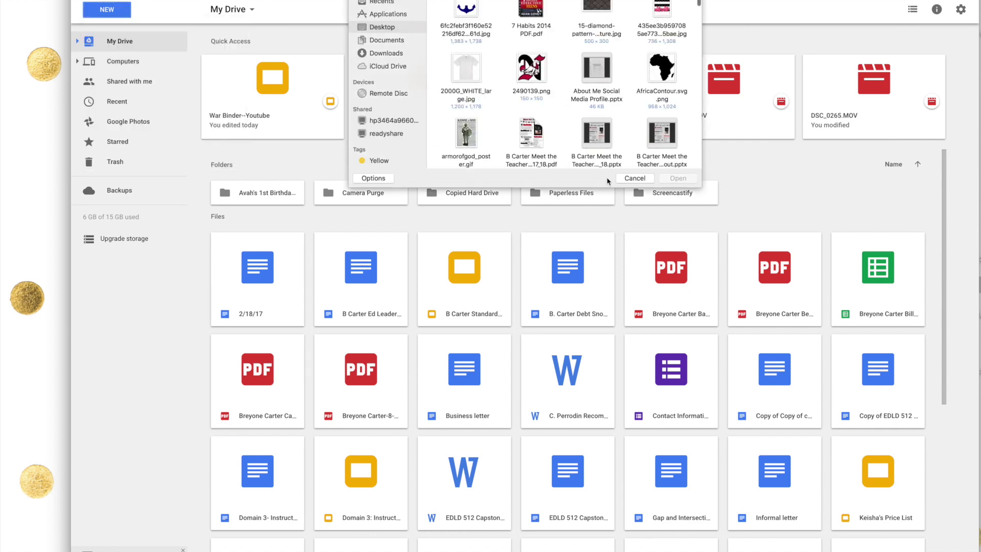
pyautogui.scroll(-5, 596, 99)
pyautogui.scroll(-10, 596, 100)
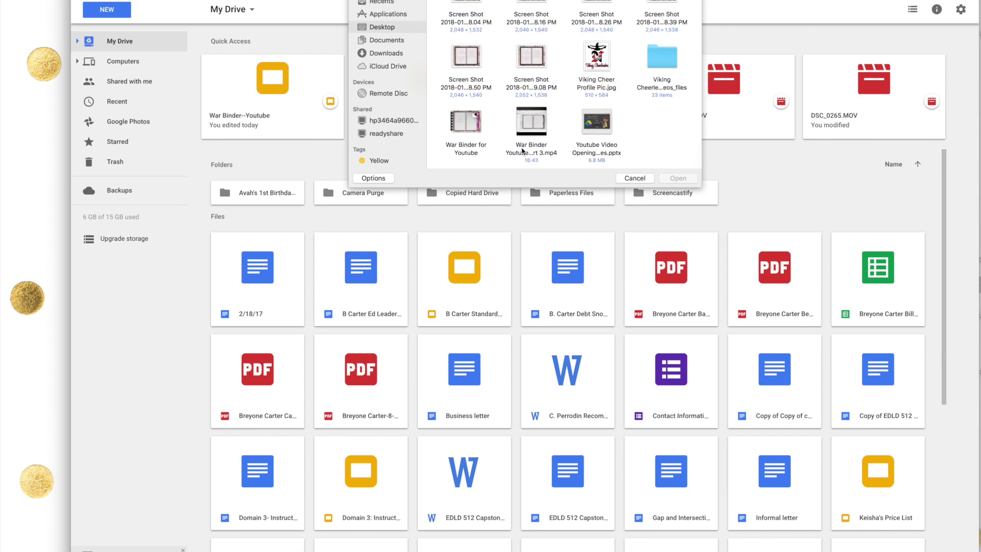
pyautogui.click(466, 151)
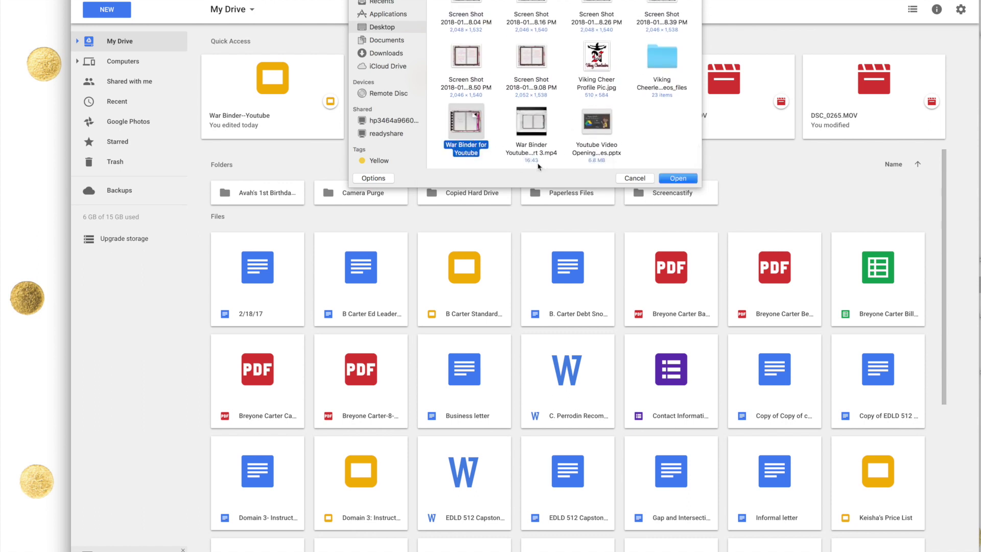
pyautogui.click(666, 178)
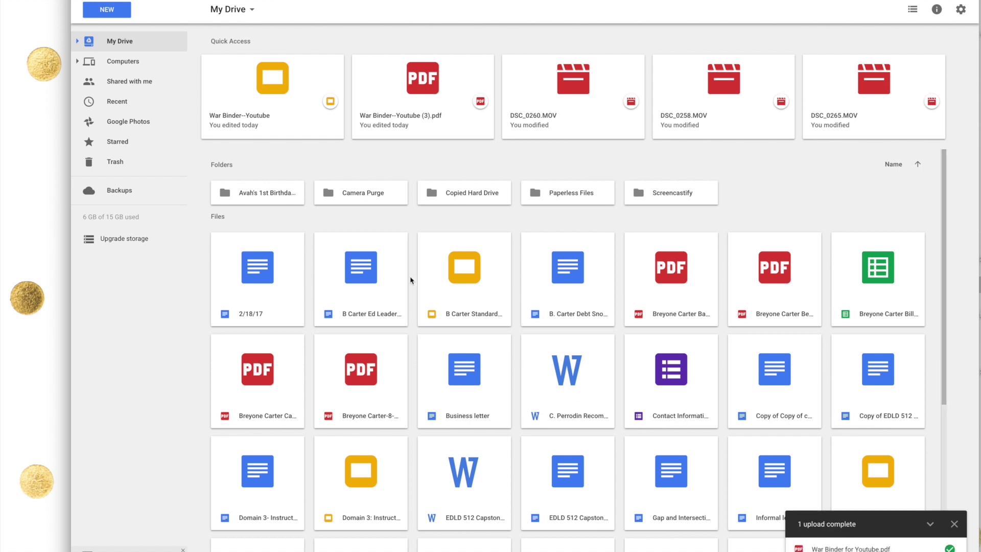
pyautogui.press('super+m')
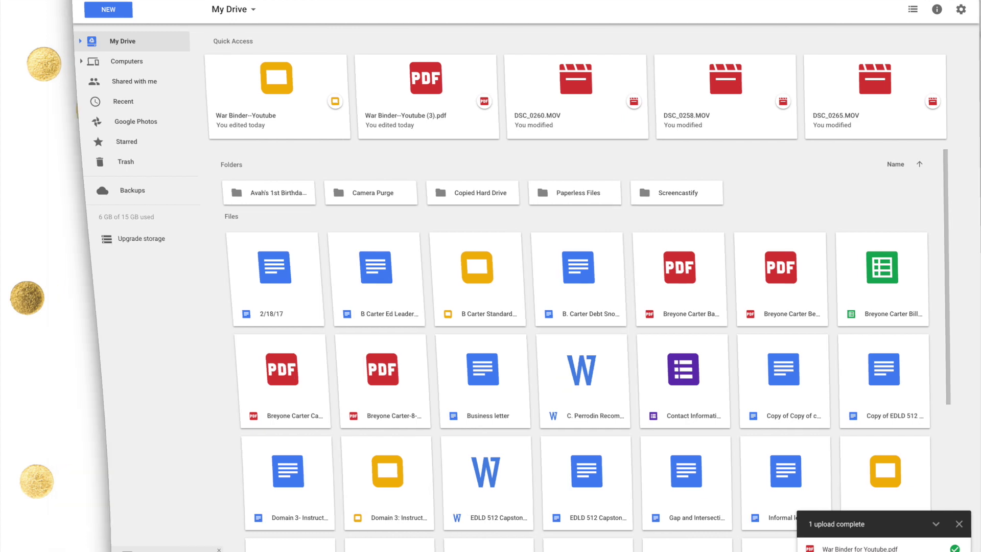